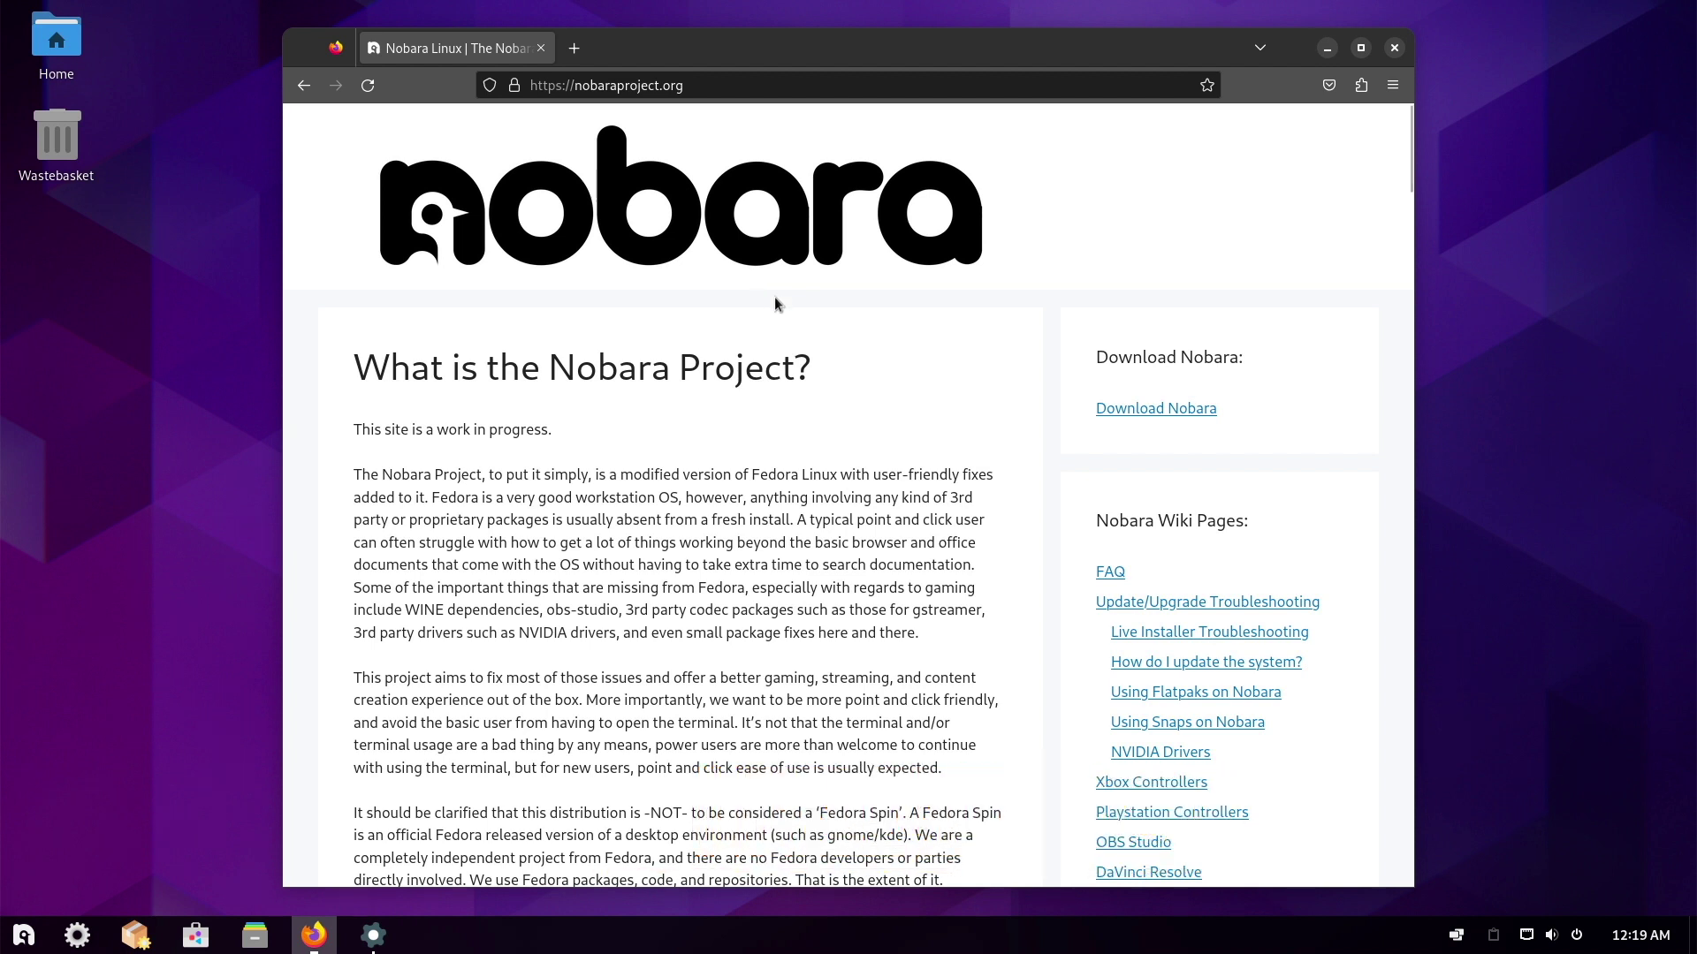
# Step: Open the Download Nobara page, start the KDE ISO download, and minimize Firefox
pyautogui.click(1152, 409)
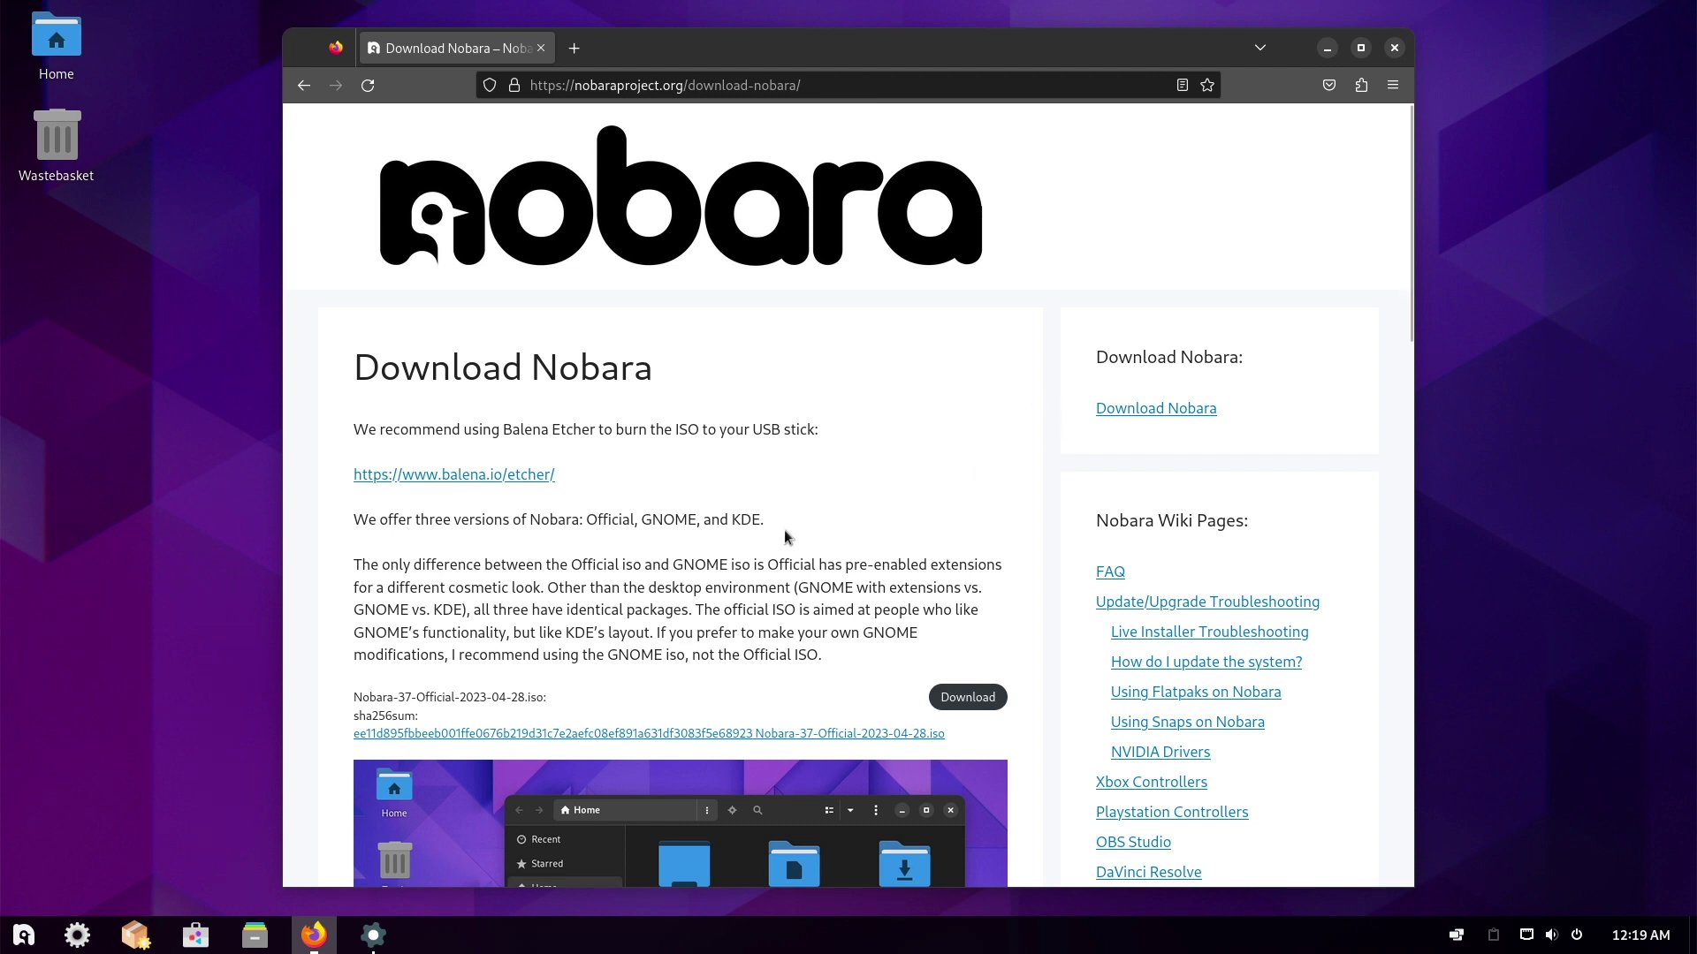
pyautogui.scroll(-6, 785, 535)
pyautogui.scroll(-6, 785, 535)
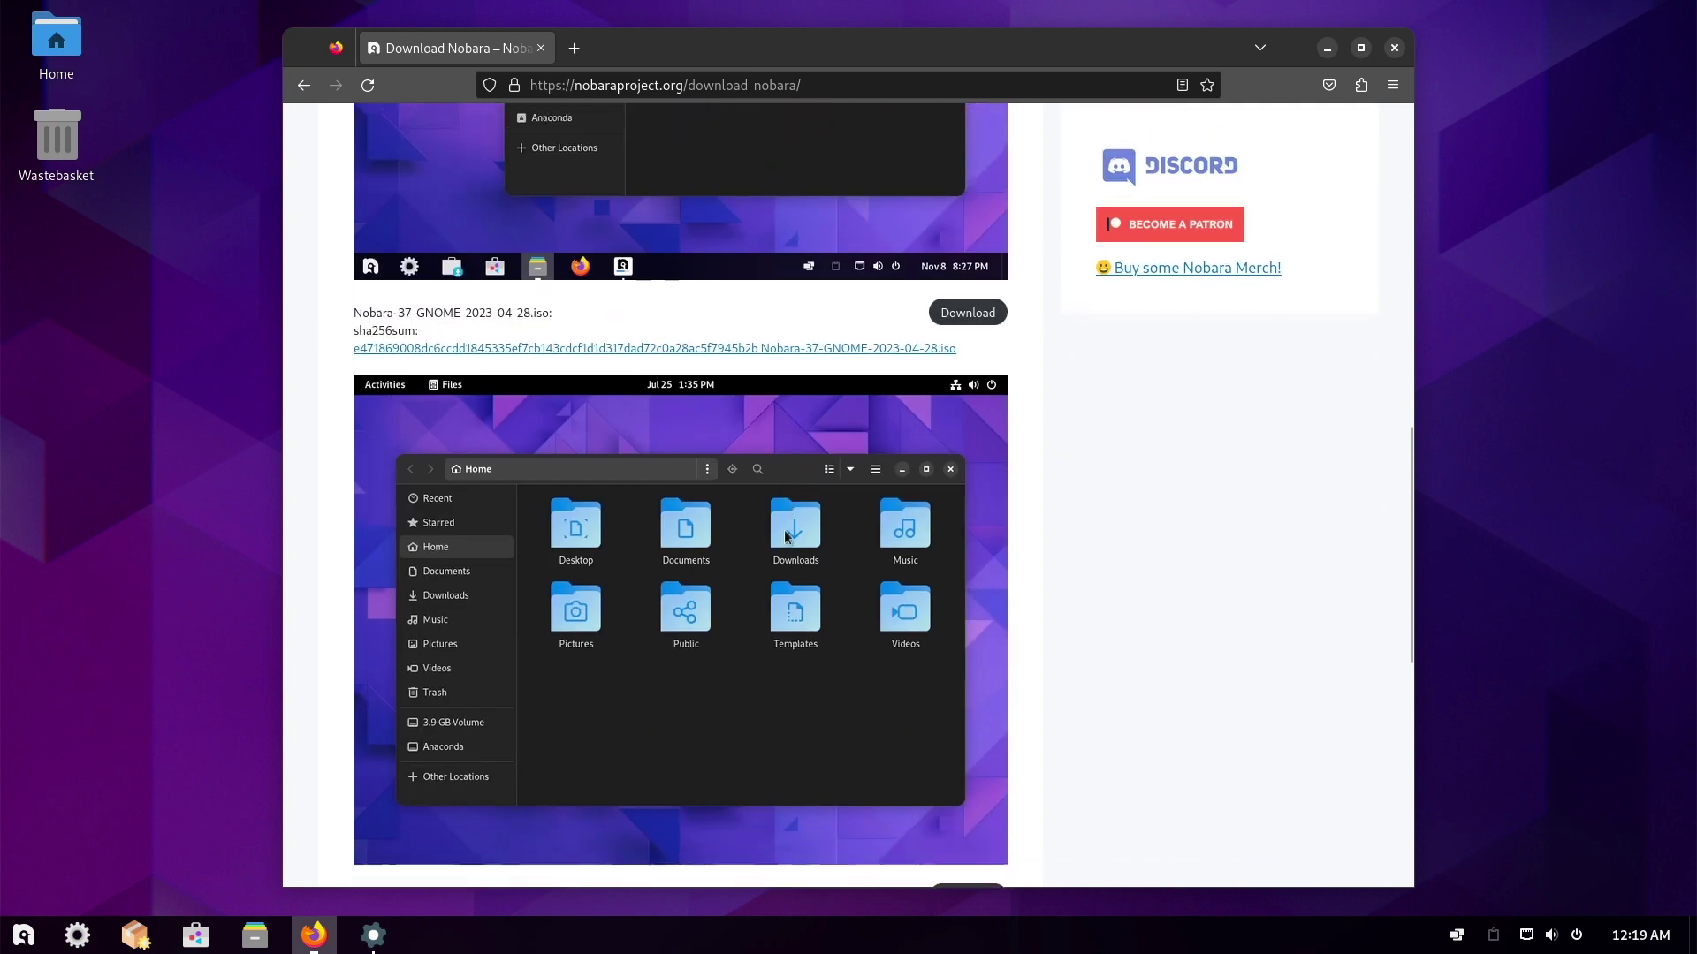
pyautogui.scroll(-1, 787, 536)
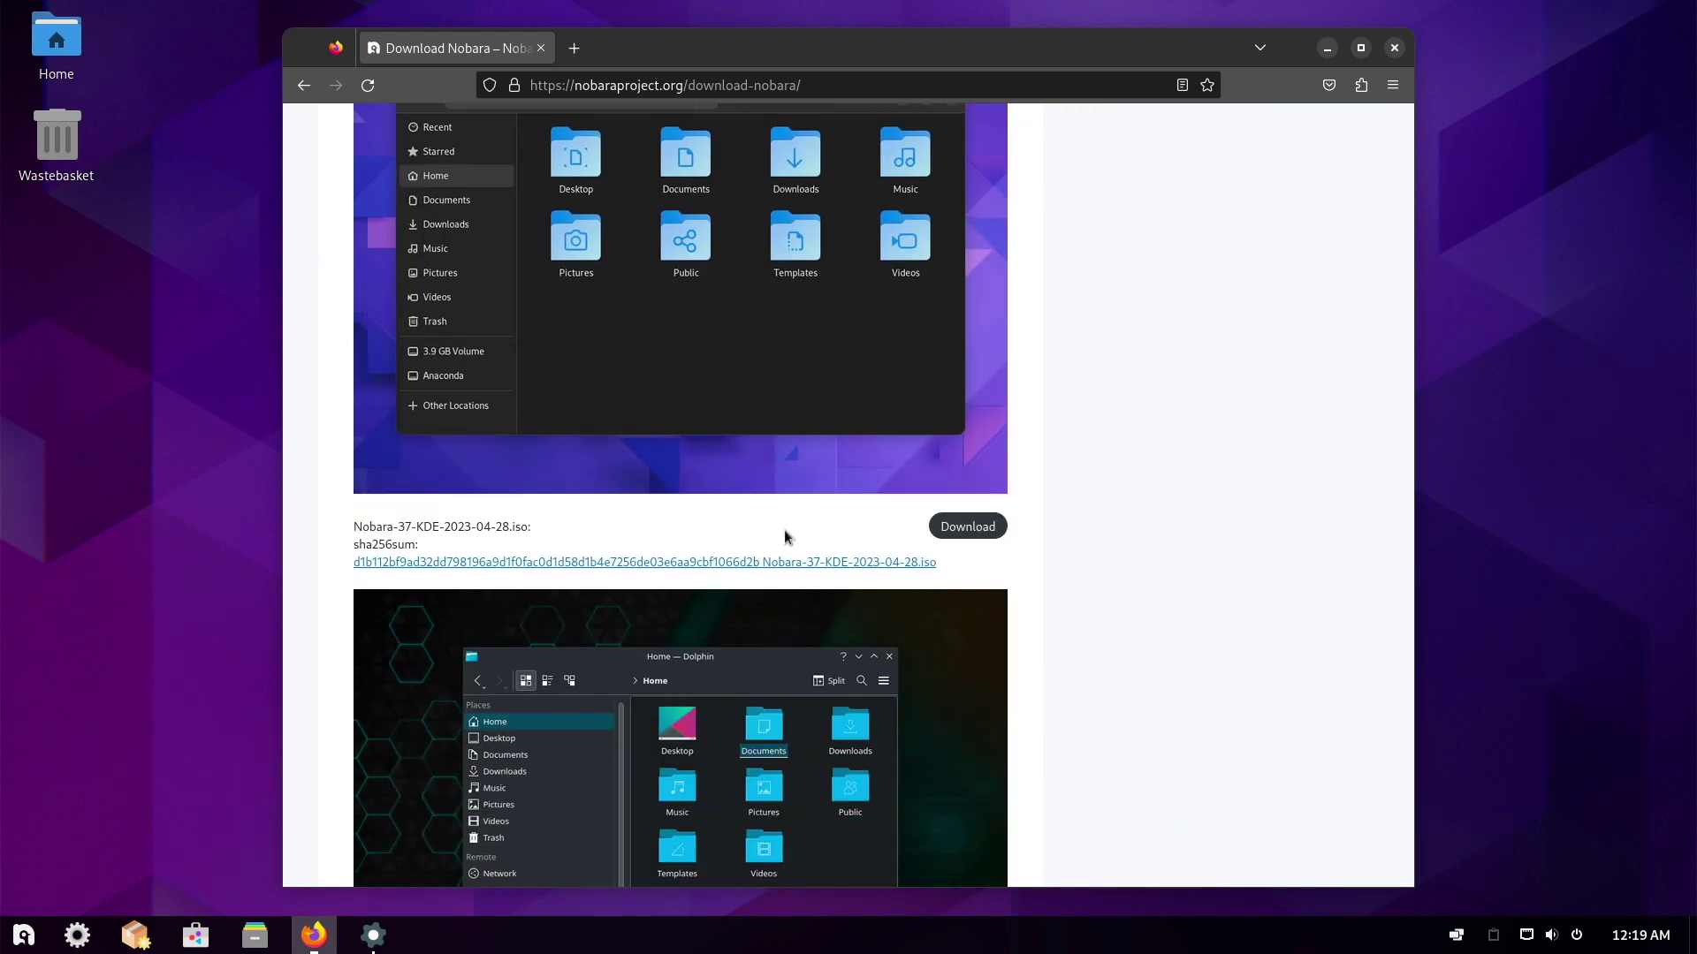
pyautogui.click(969, 530)
pyautogui.click(1328, 48)
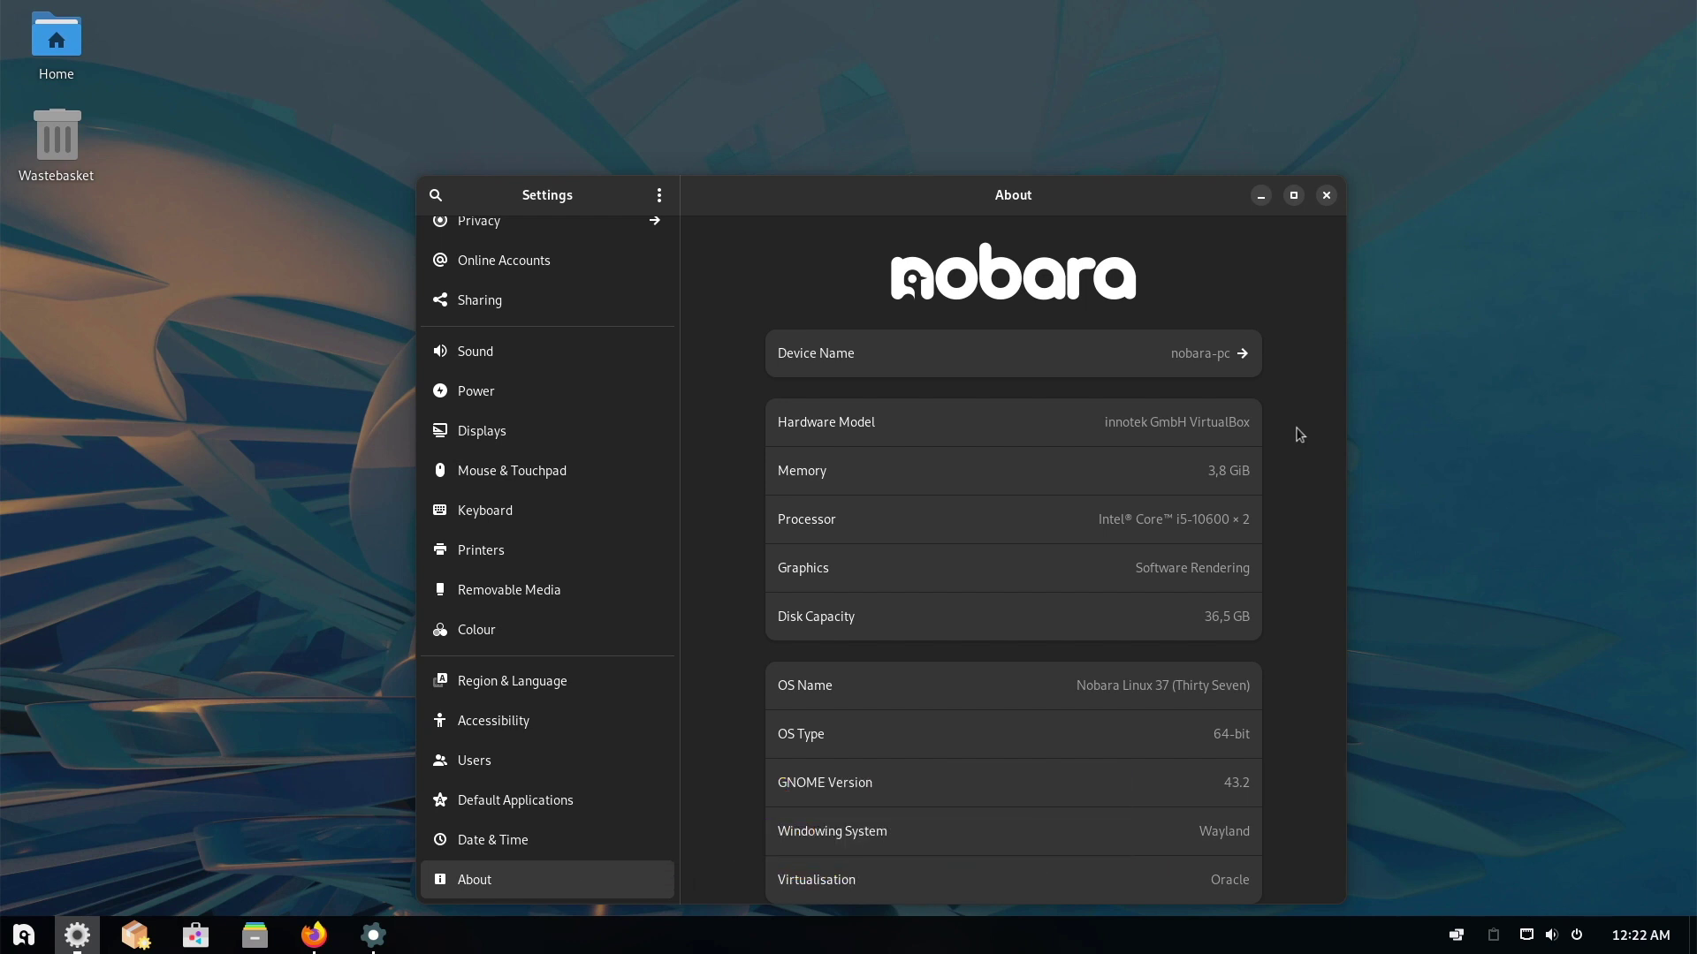
# Step: Close the GNOME Settings window and bring up the application menu
pyautogui.click(1327, 196)
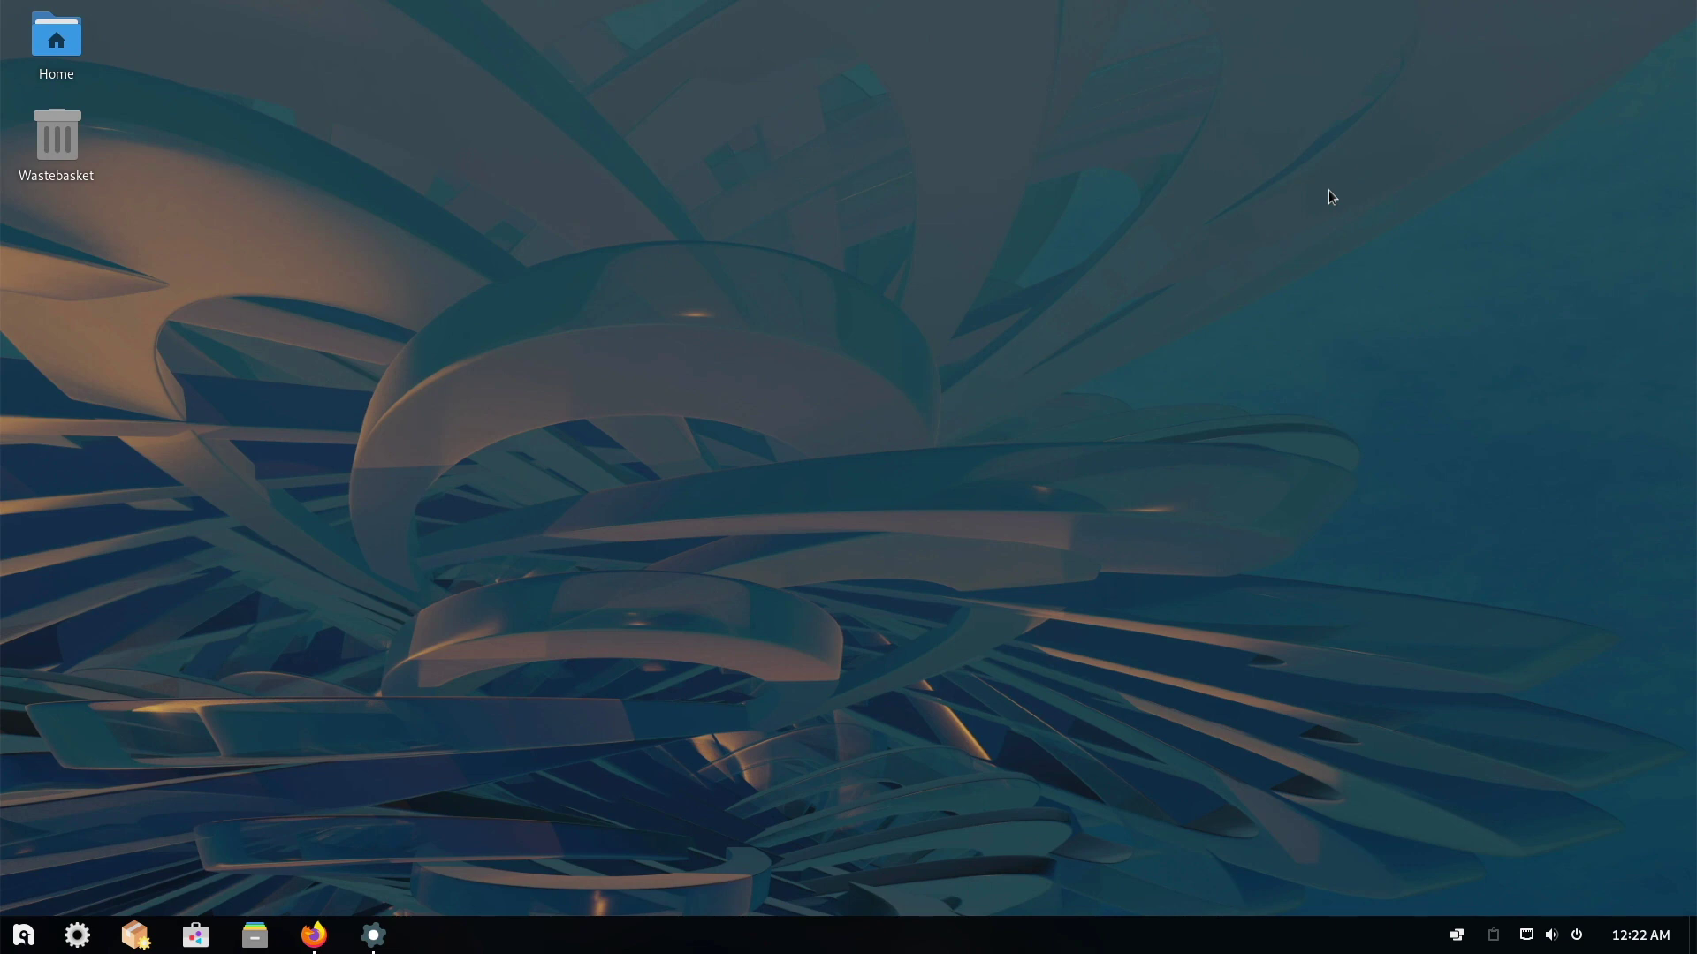
pyautogui.click(26, 934)
# Step: Launch Nobara Desktop Layouts from a 'lay' search and try the Traditional, Eleven and Pineapple layouts
pyautogui.write('lay')
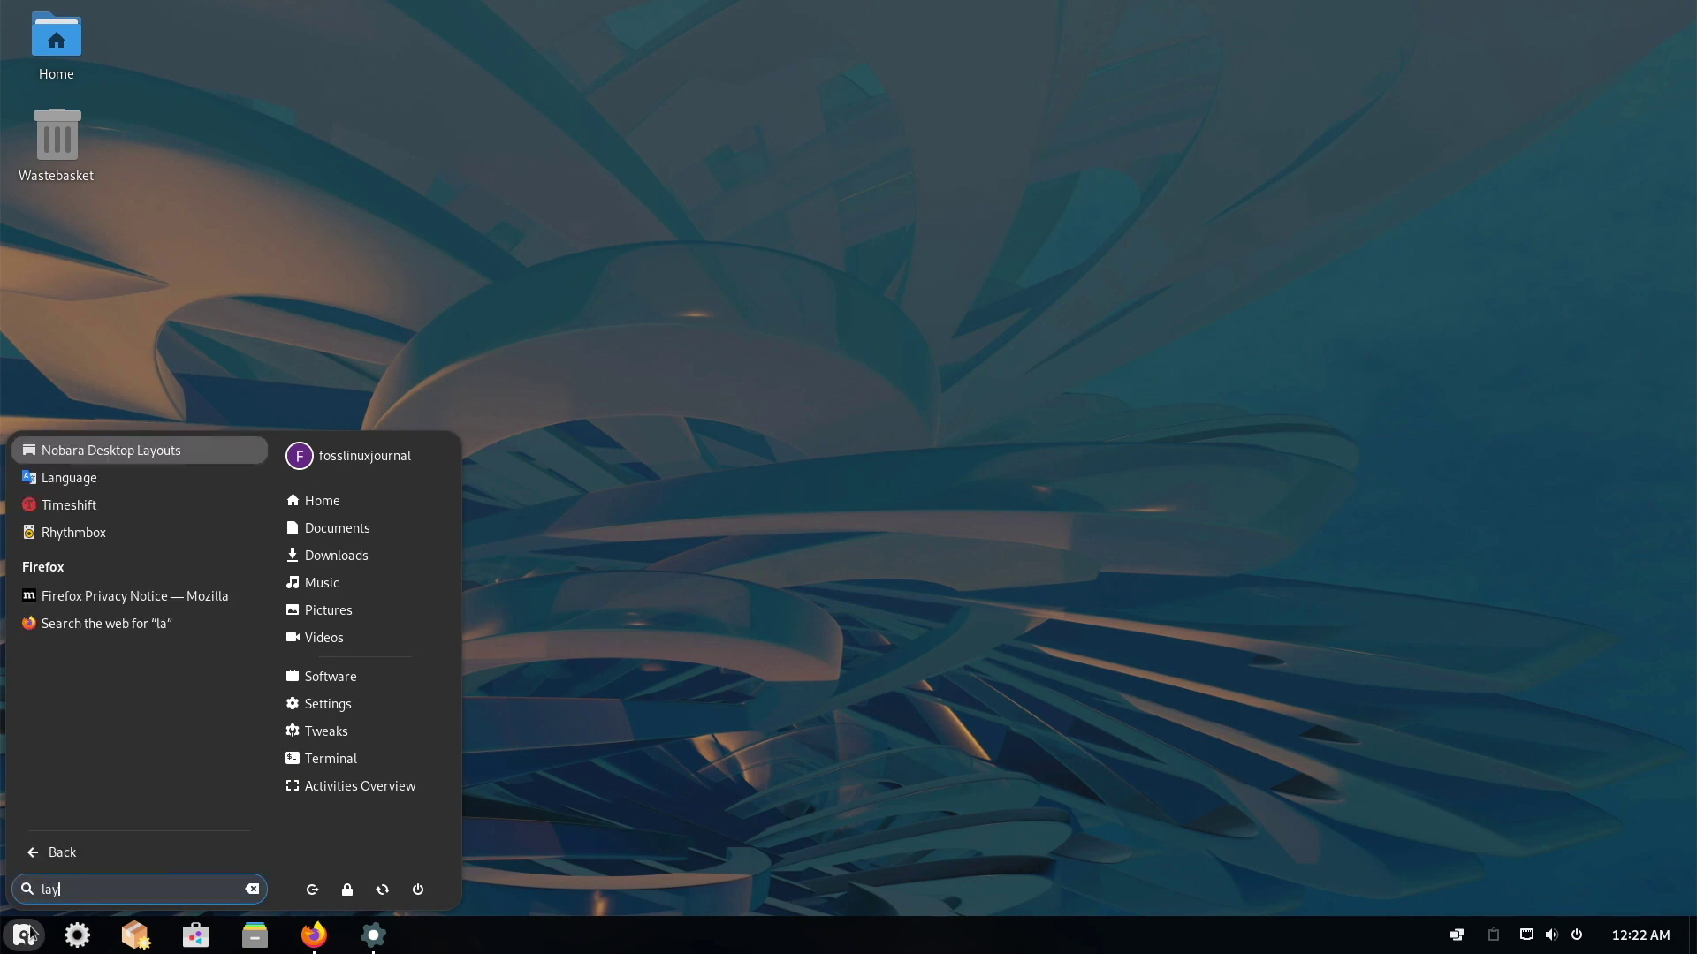
pyautogui.click(125, 455)
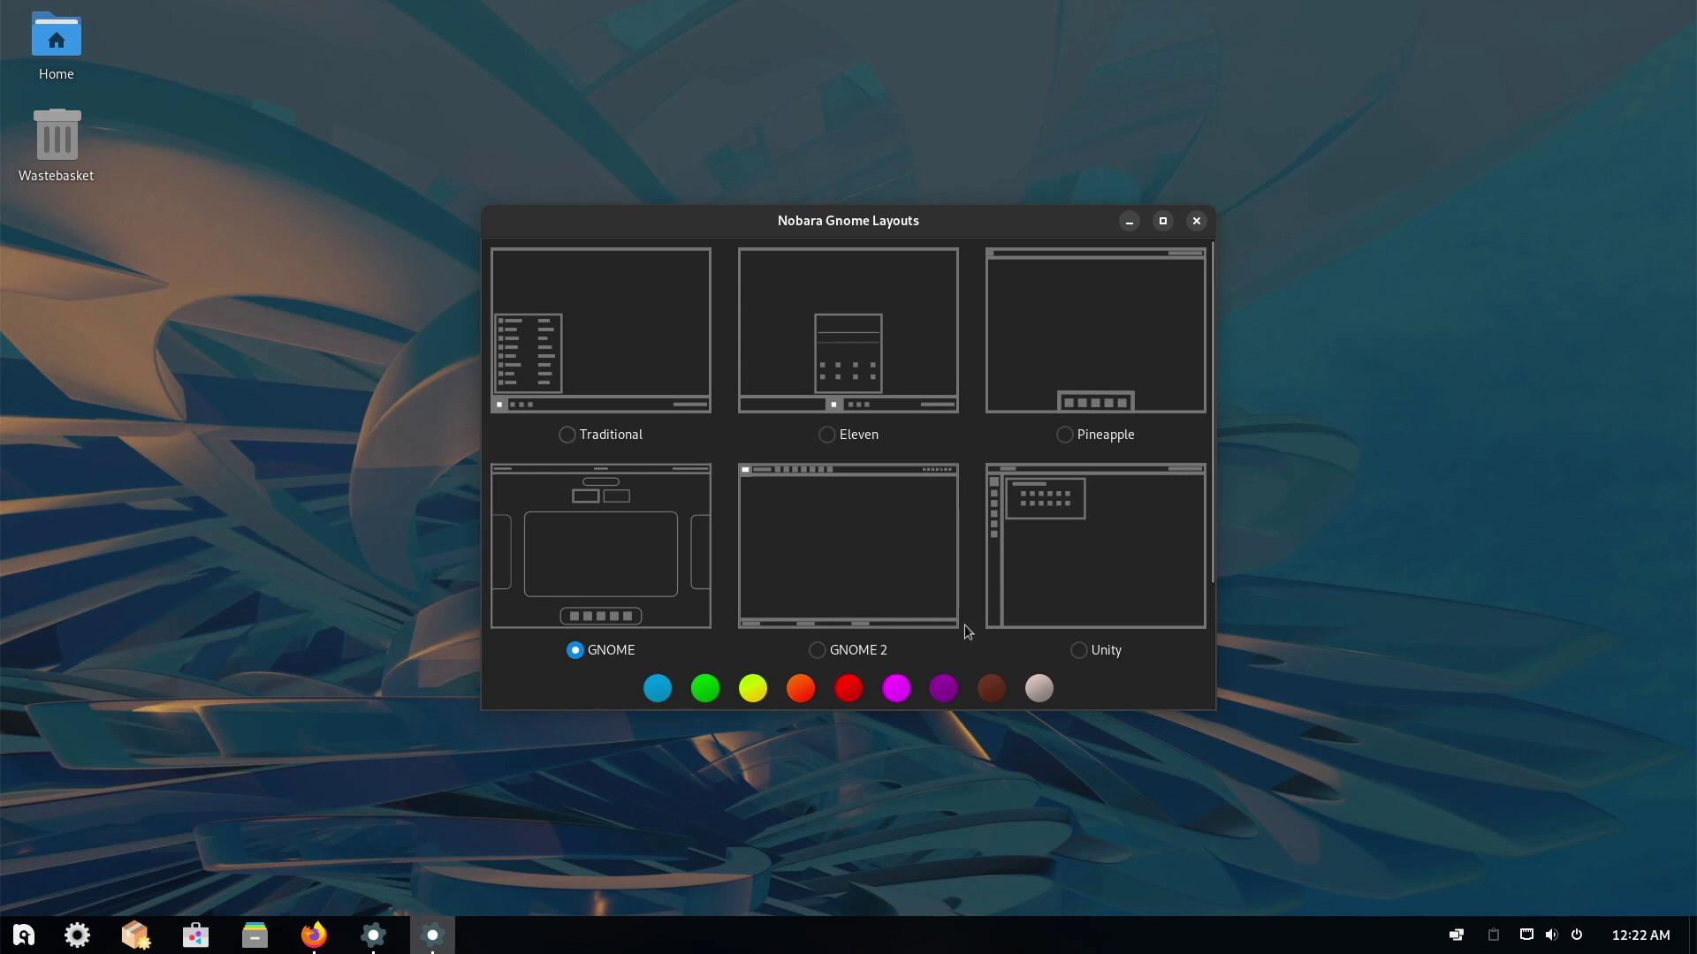
pyautogui.click(574, 439)
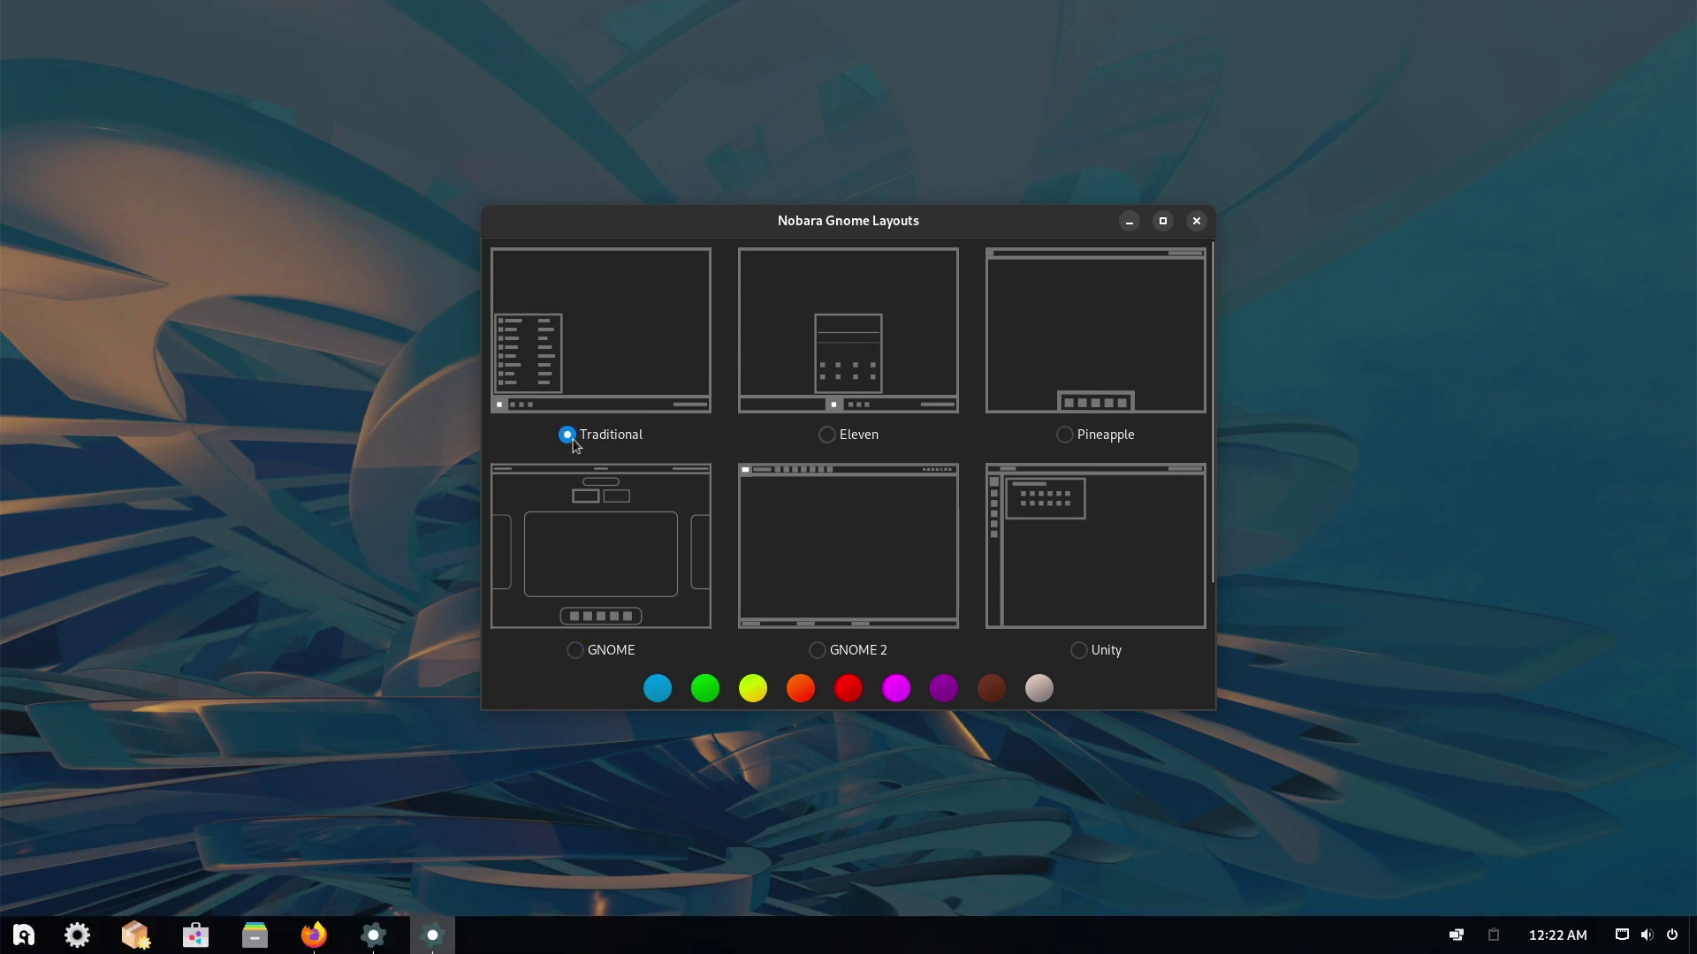
pyautogui.click(829, 434)
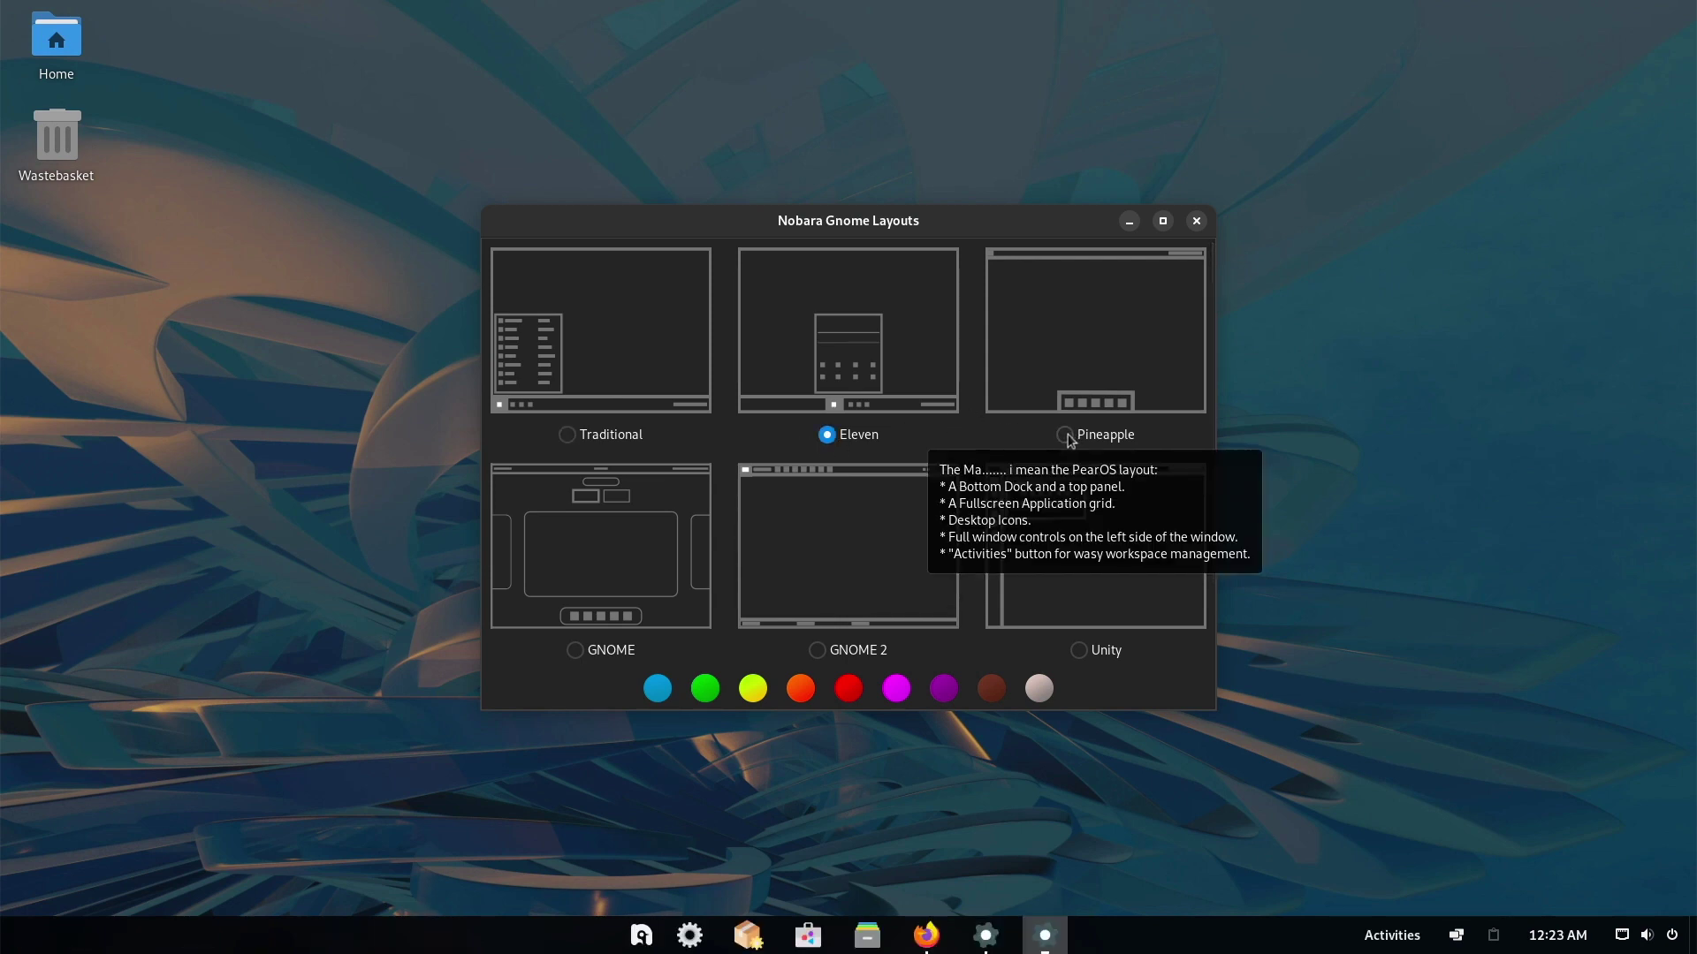
pyautogui.moveTo(1069, 440)
pyautogui.click(1069, 439)
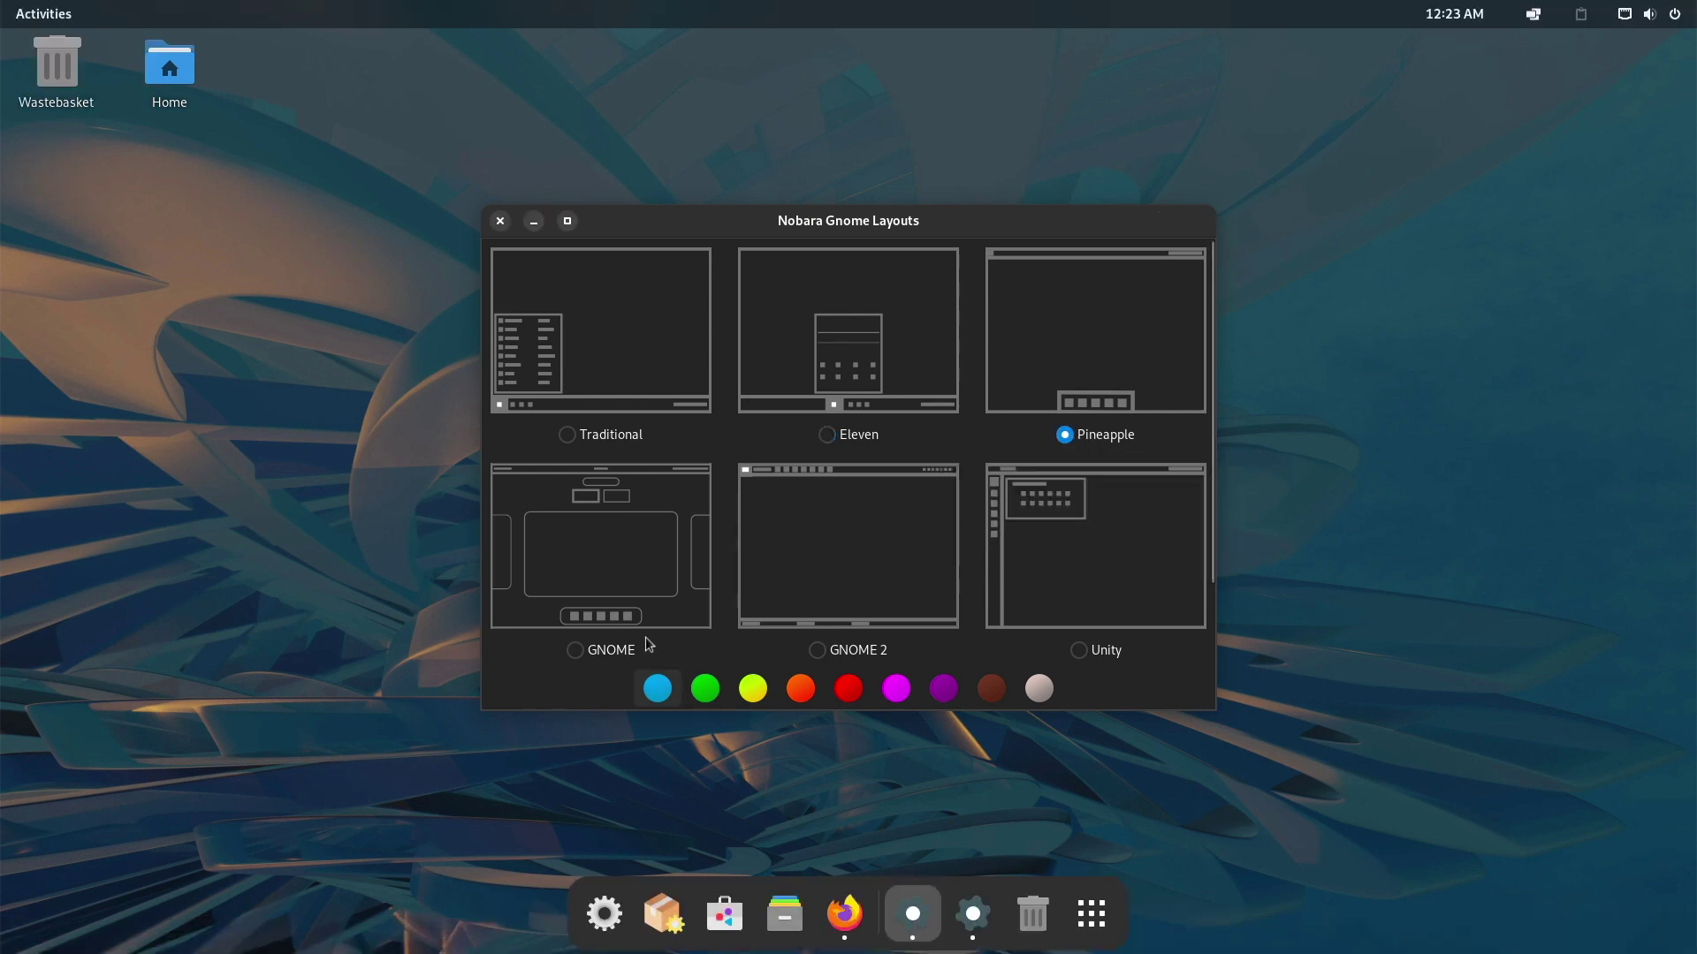
# Step: Try the stock GNOME, GNOME 2 and Unity layouts, then settle back on Eleven
pyautogui.click(578, 656)
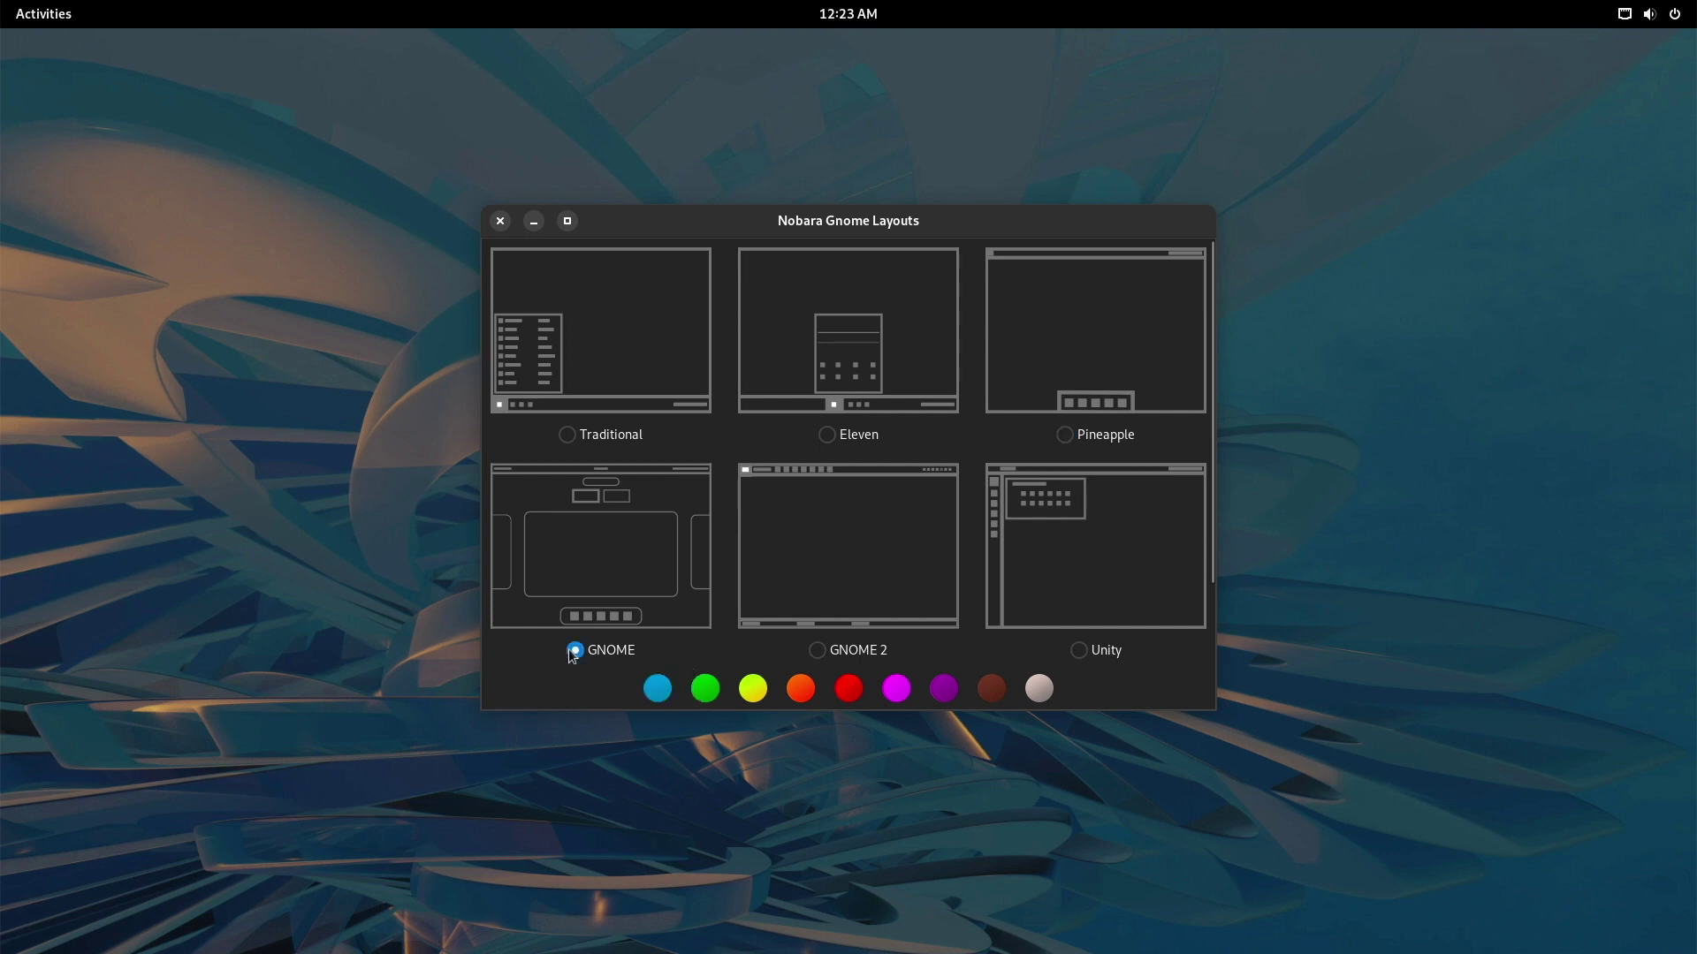
pyautogui.click(821, 652)
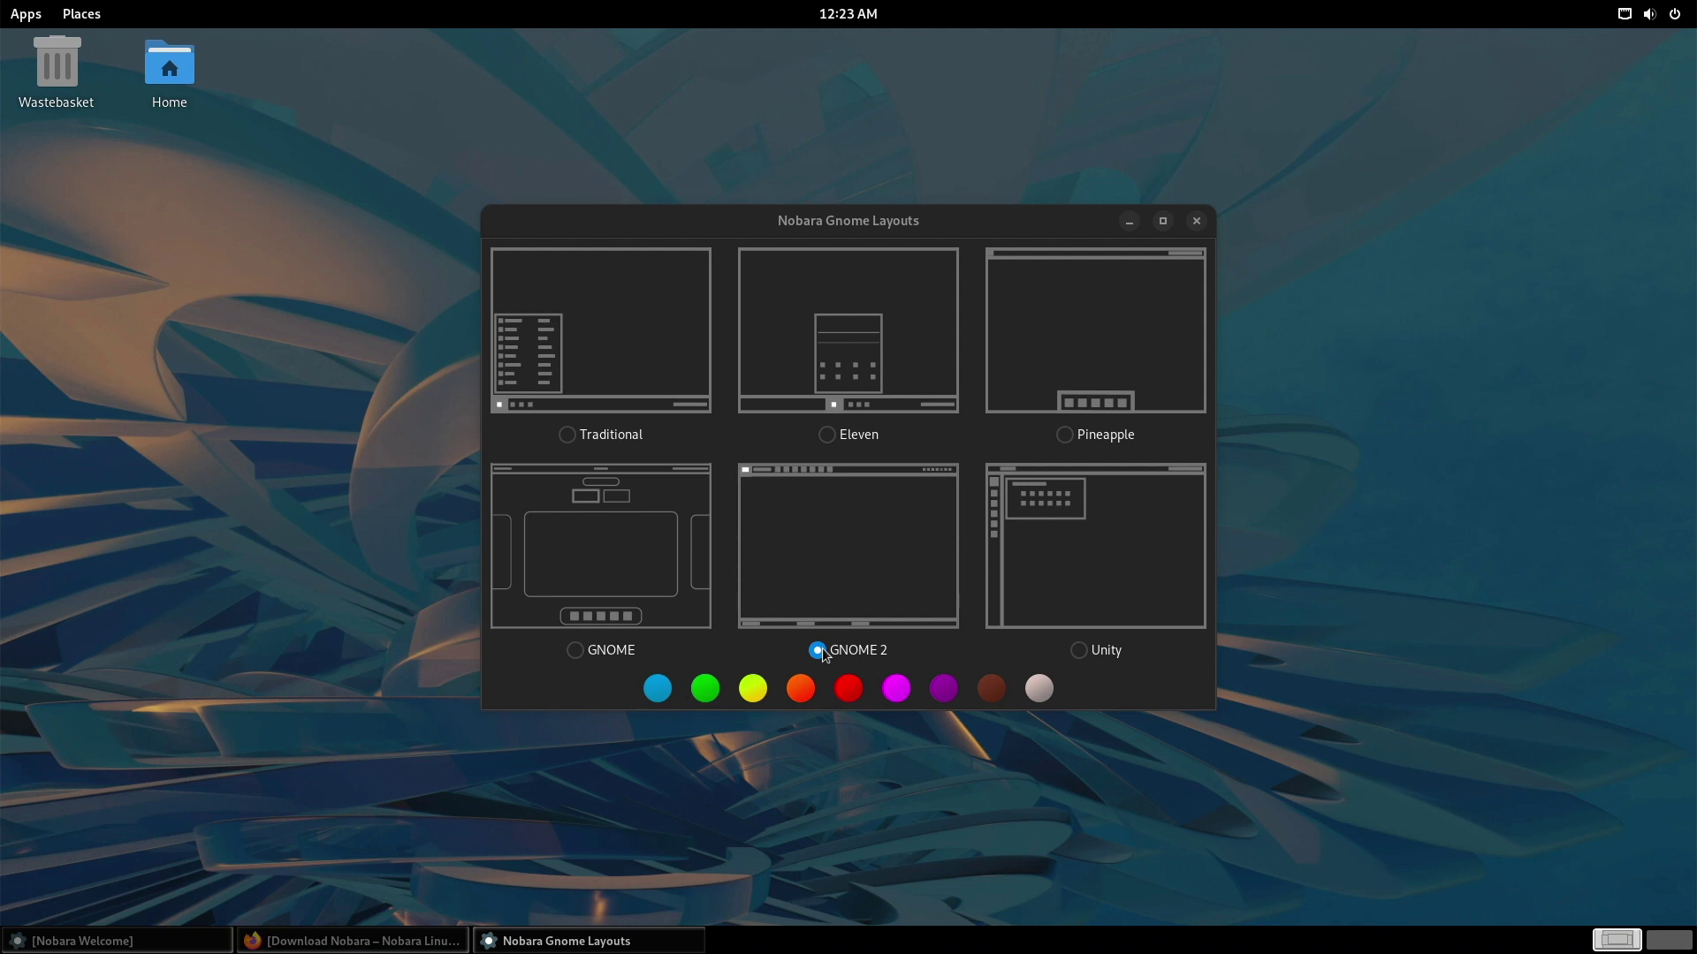
pyautogui.click(1080, 651)
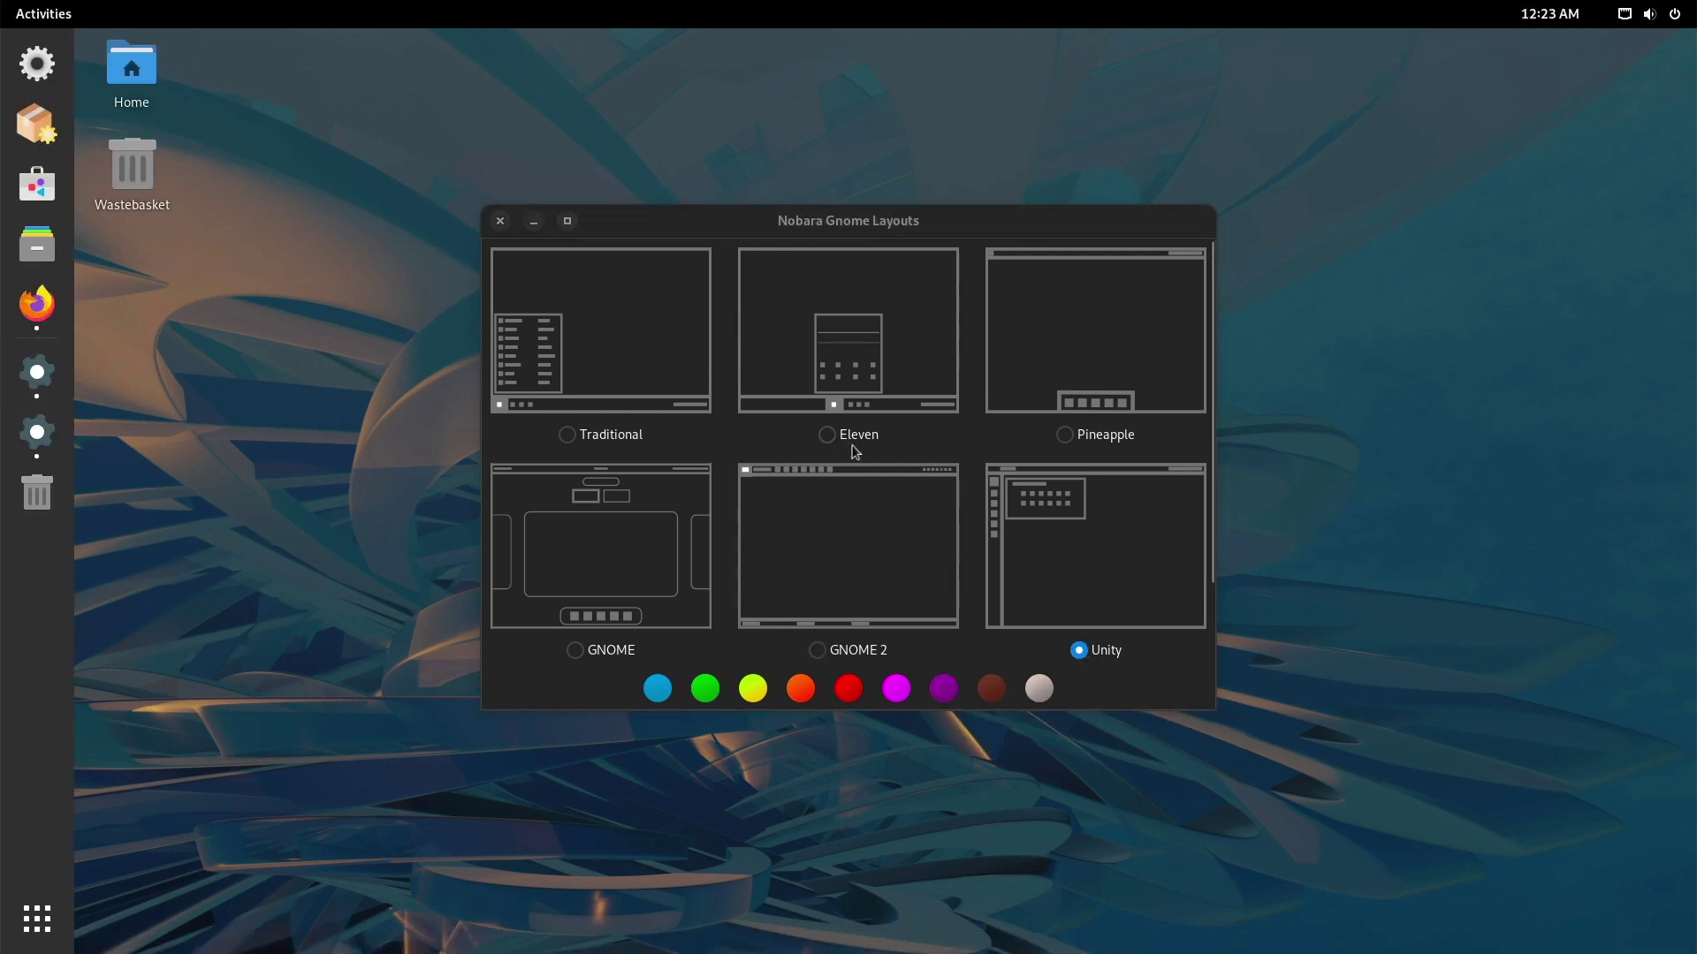
pyautogui.moveTo(829, 435)
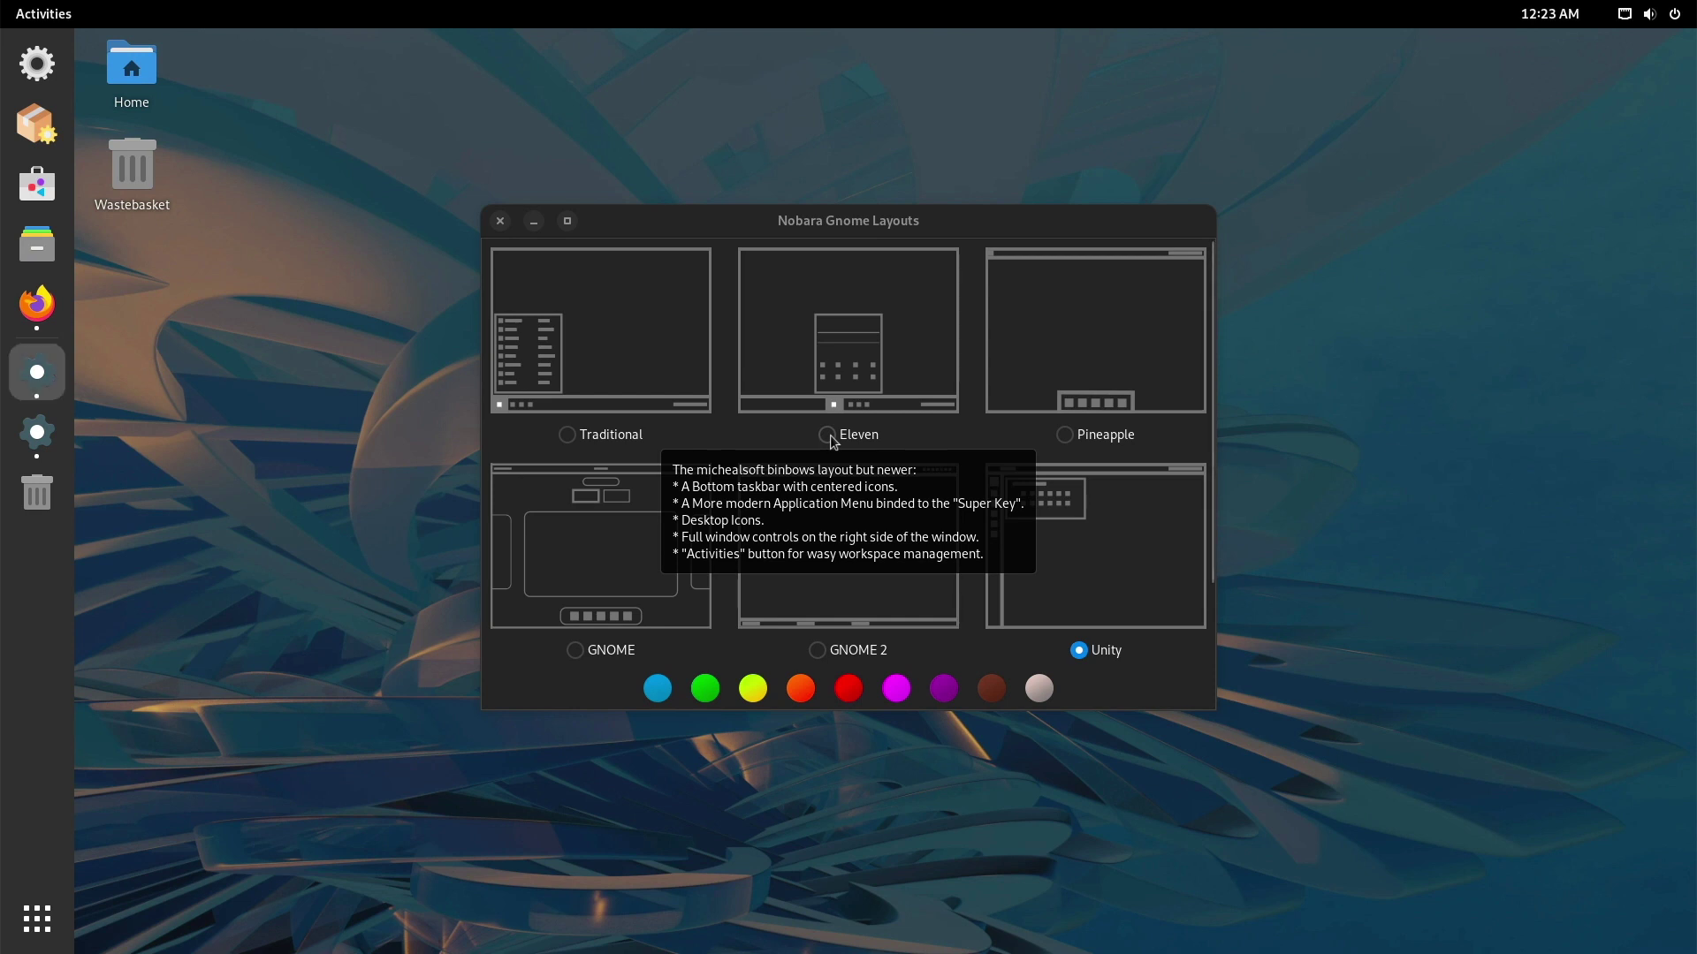
pyautogui.click(828, 435)
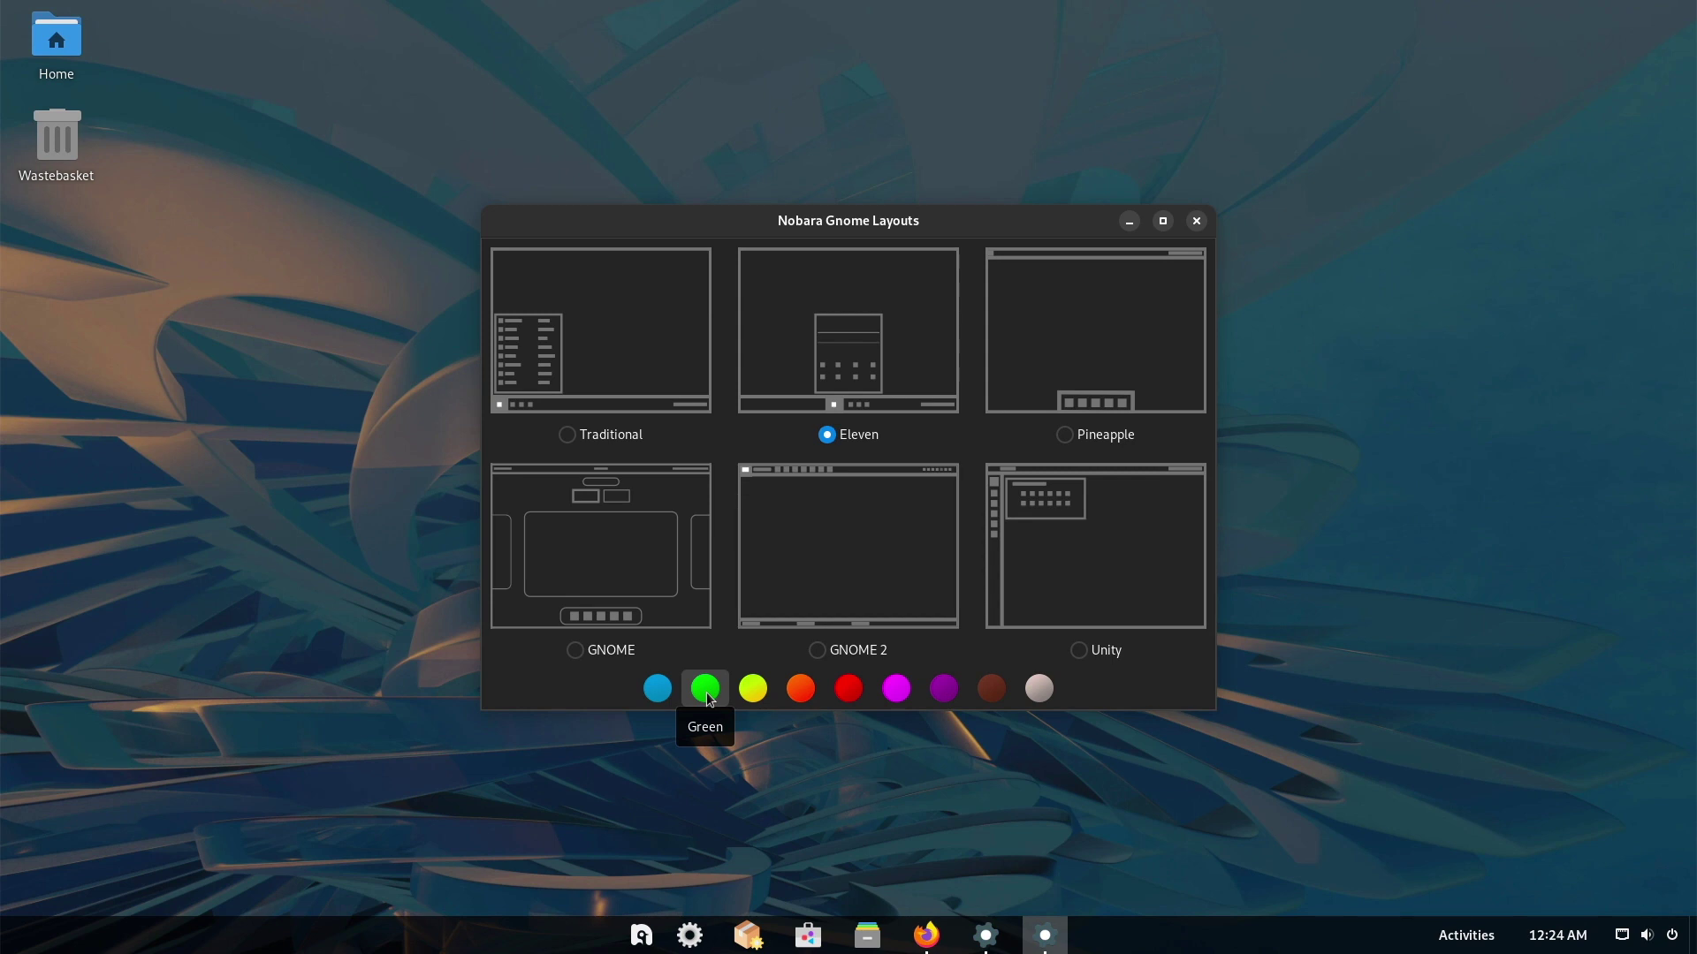
# Step: Open Files, select all eight home folders, move the window aside, and minimize it
pyautogui.click(867, 935)
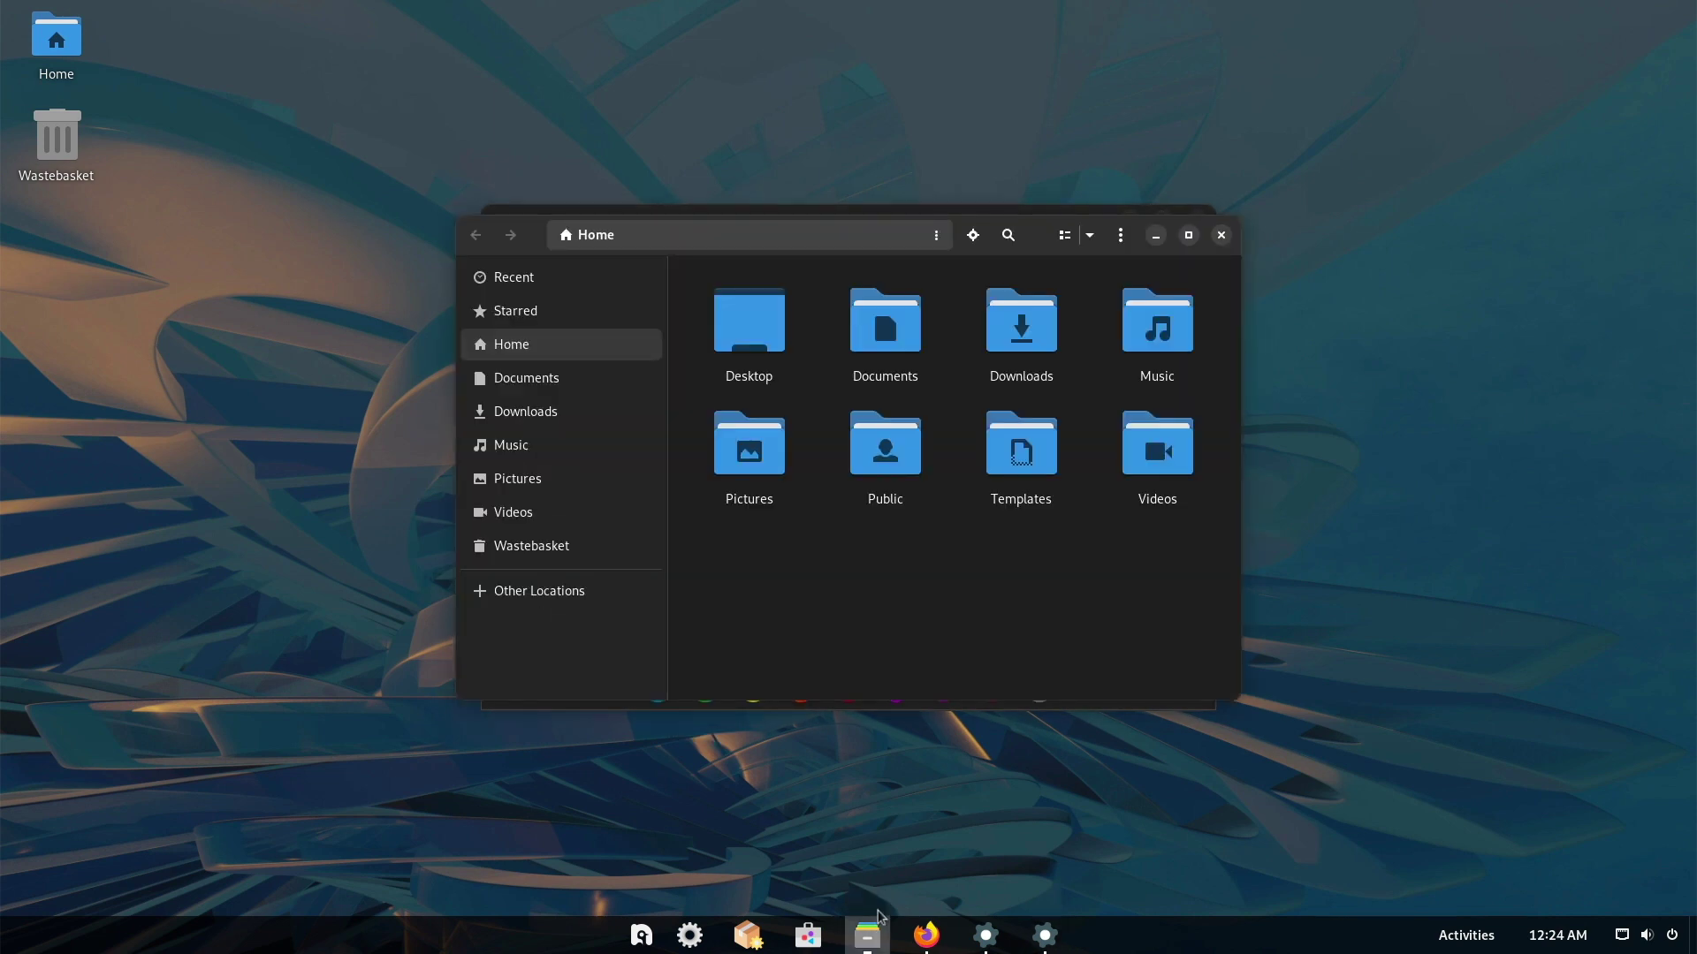
pyautogui.moveTo(1137, 574); pyautogui.dragTo(672, 315)
pyautogui.moveTo(1035, 235); pyautogui.dragTo(1419, 382)
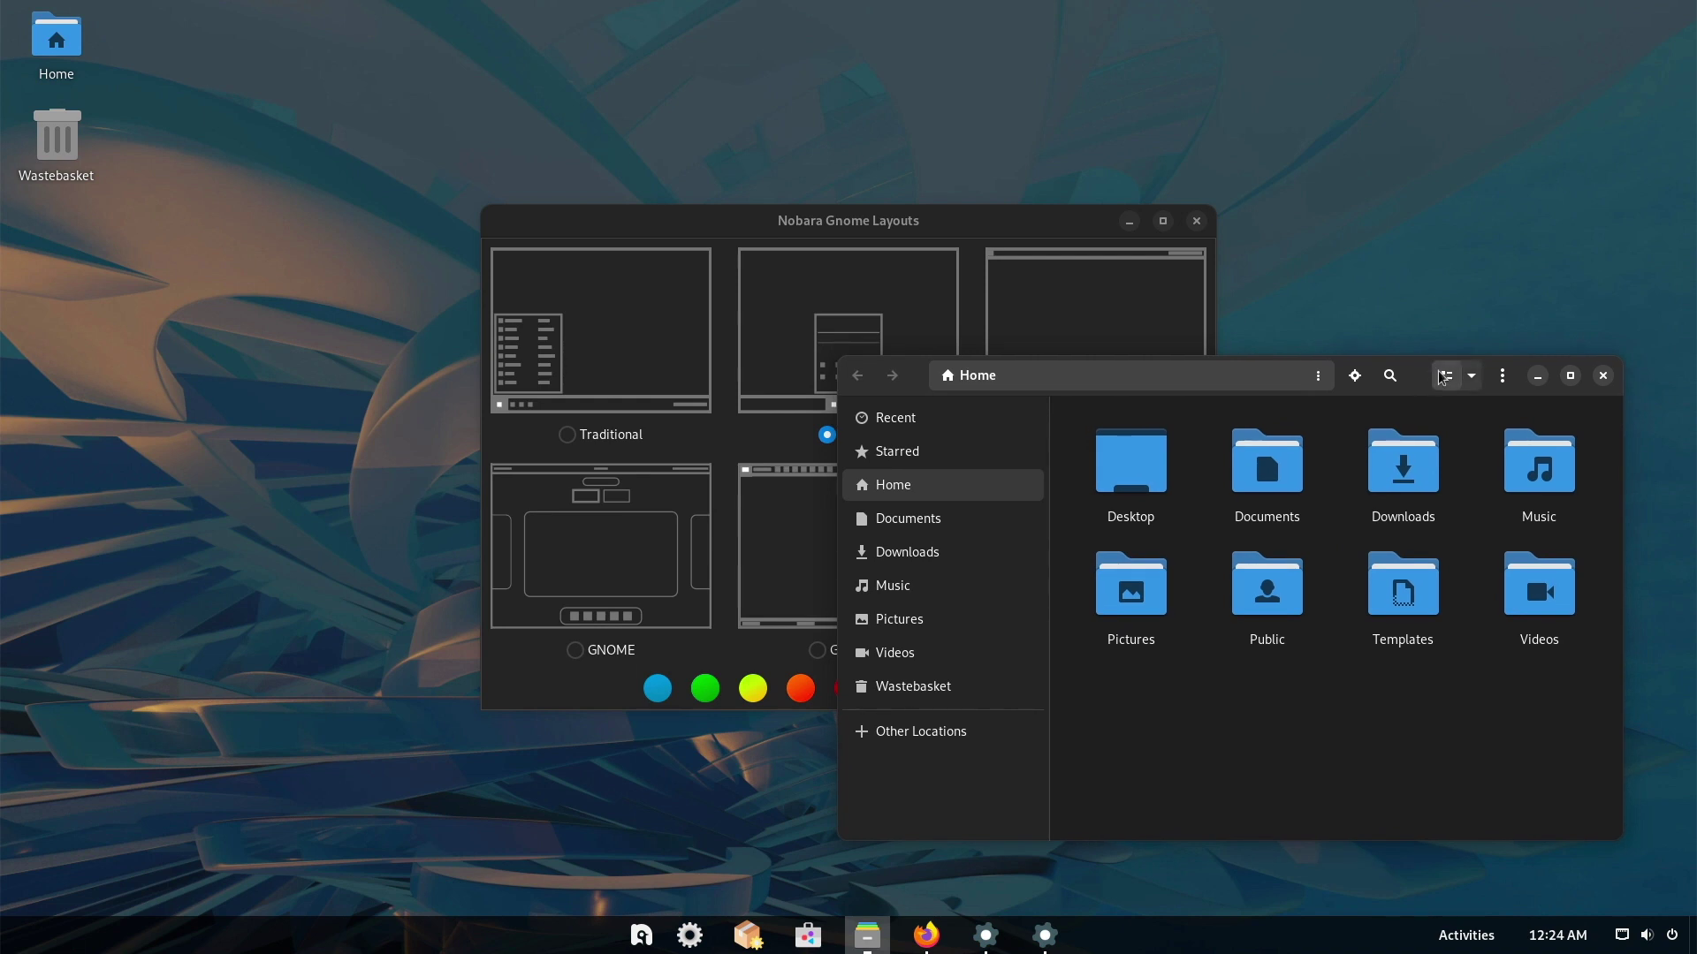
pyautogui.click(1537, 375)
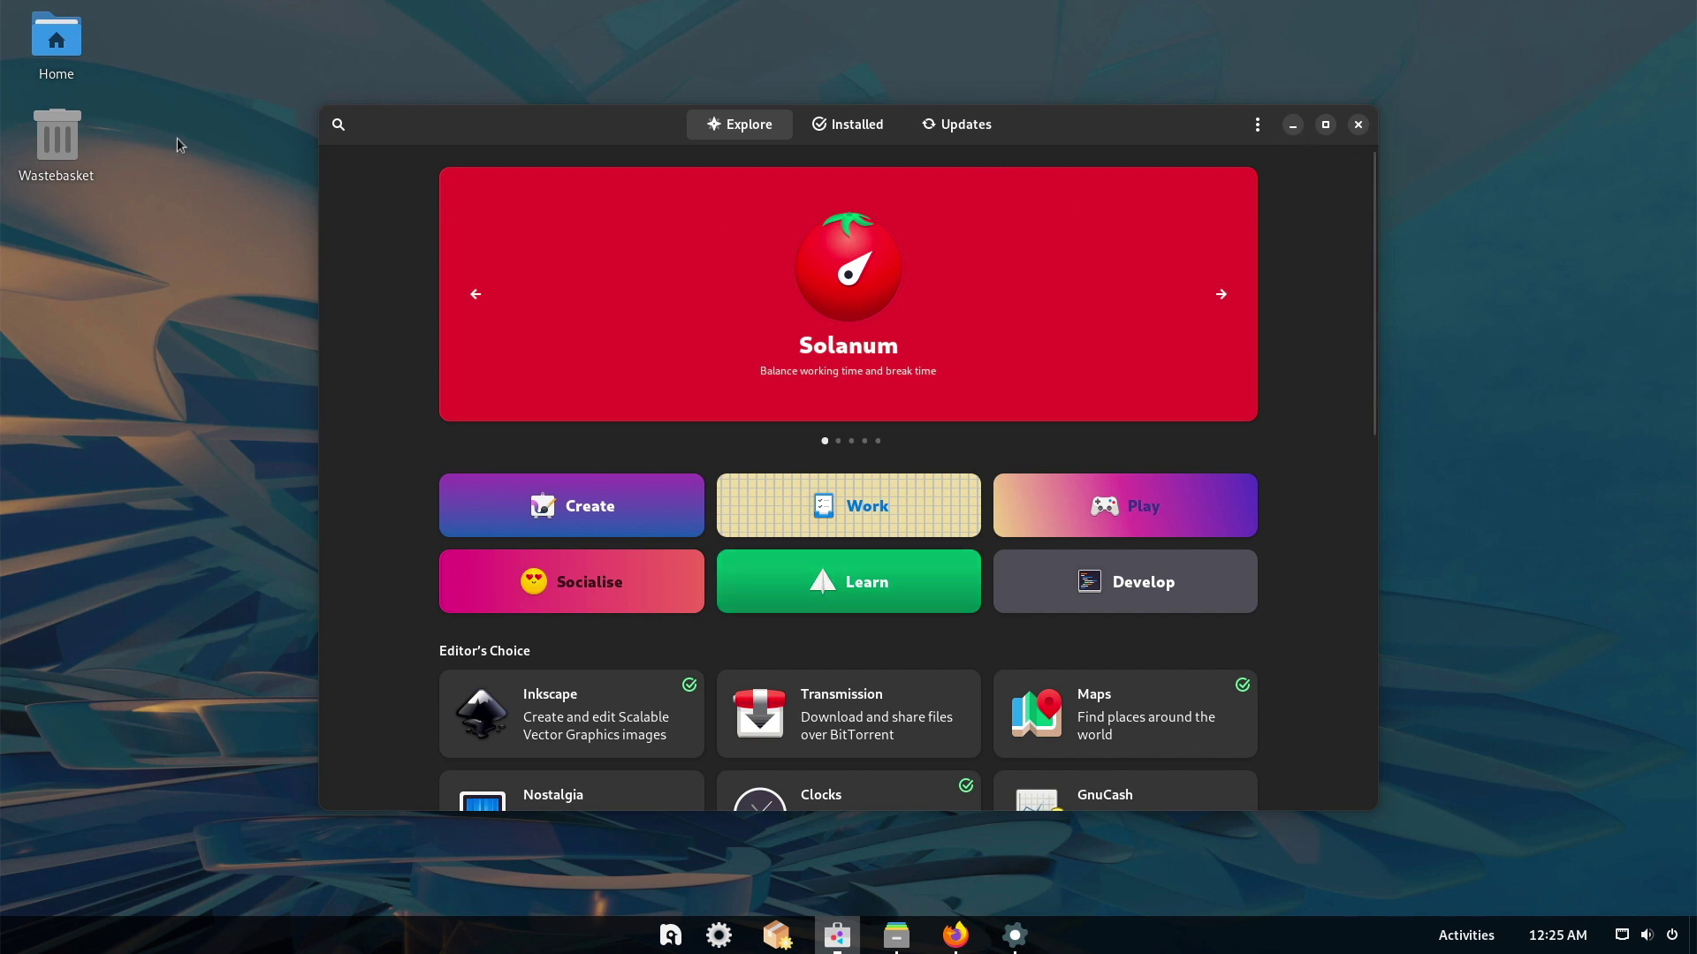
# Step: Search GNOME Software for 'spotify', check its Flathub source, then close without installing
pyautogui.click(339, 123)
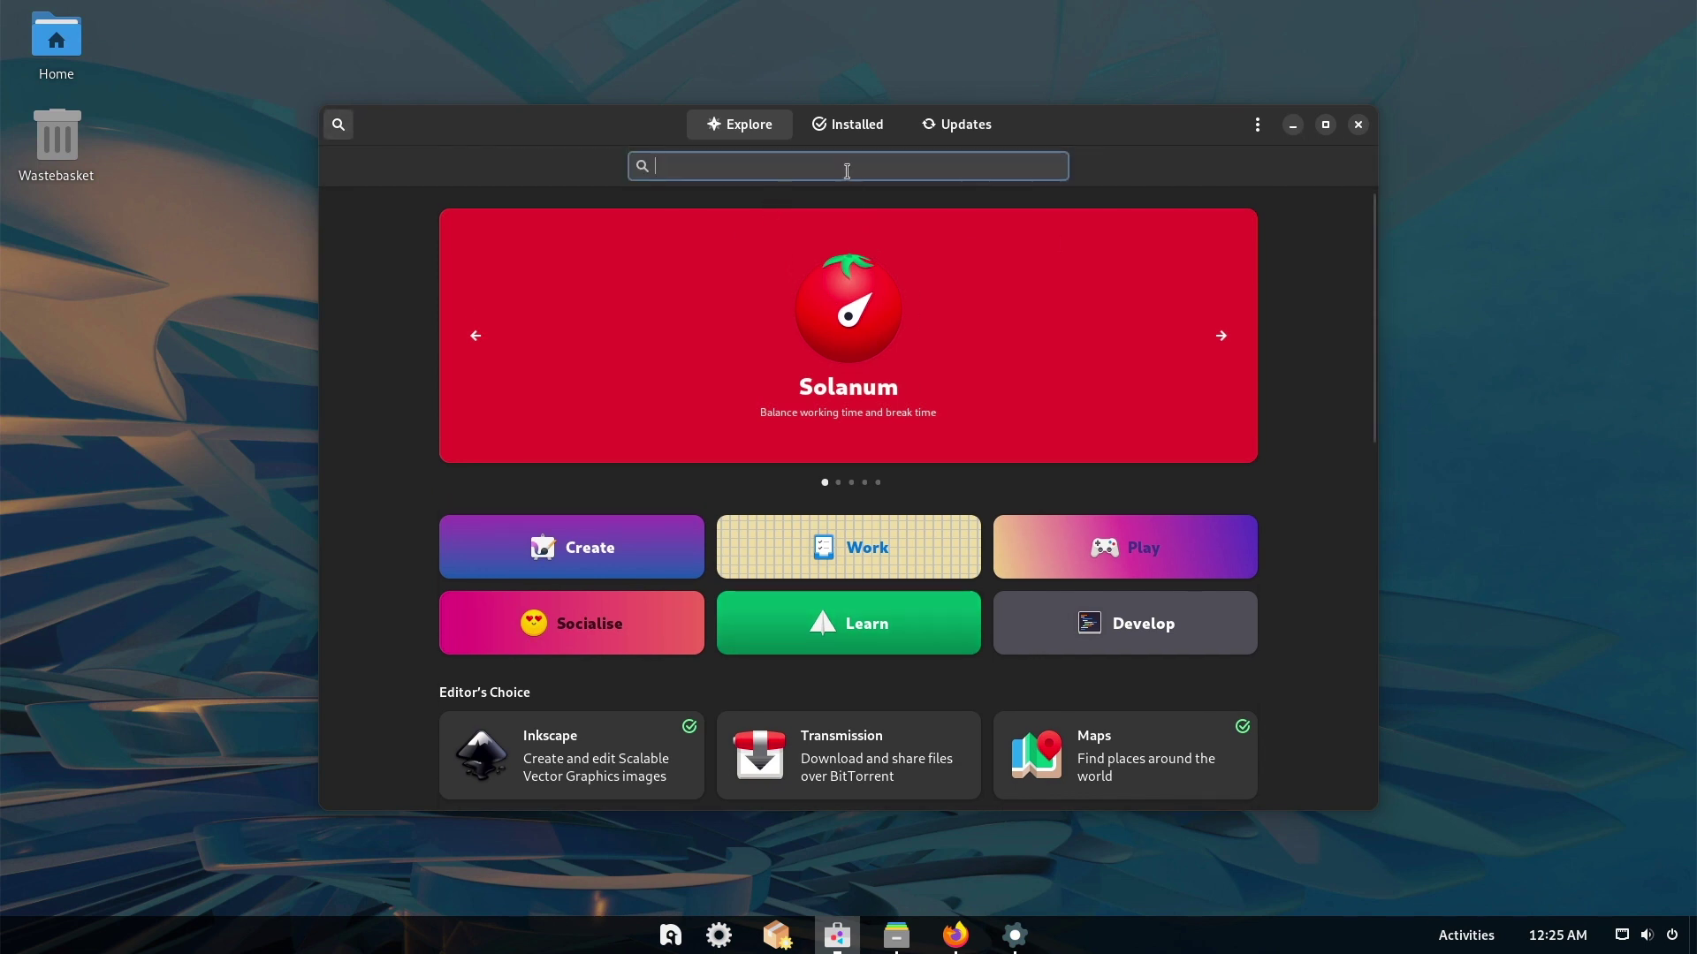
pyautogui.write('spotify')
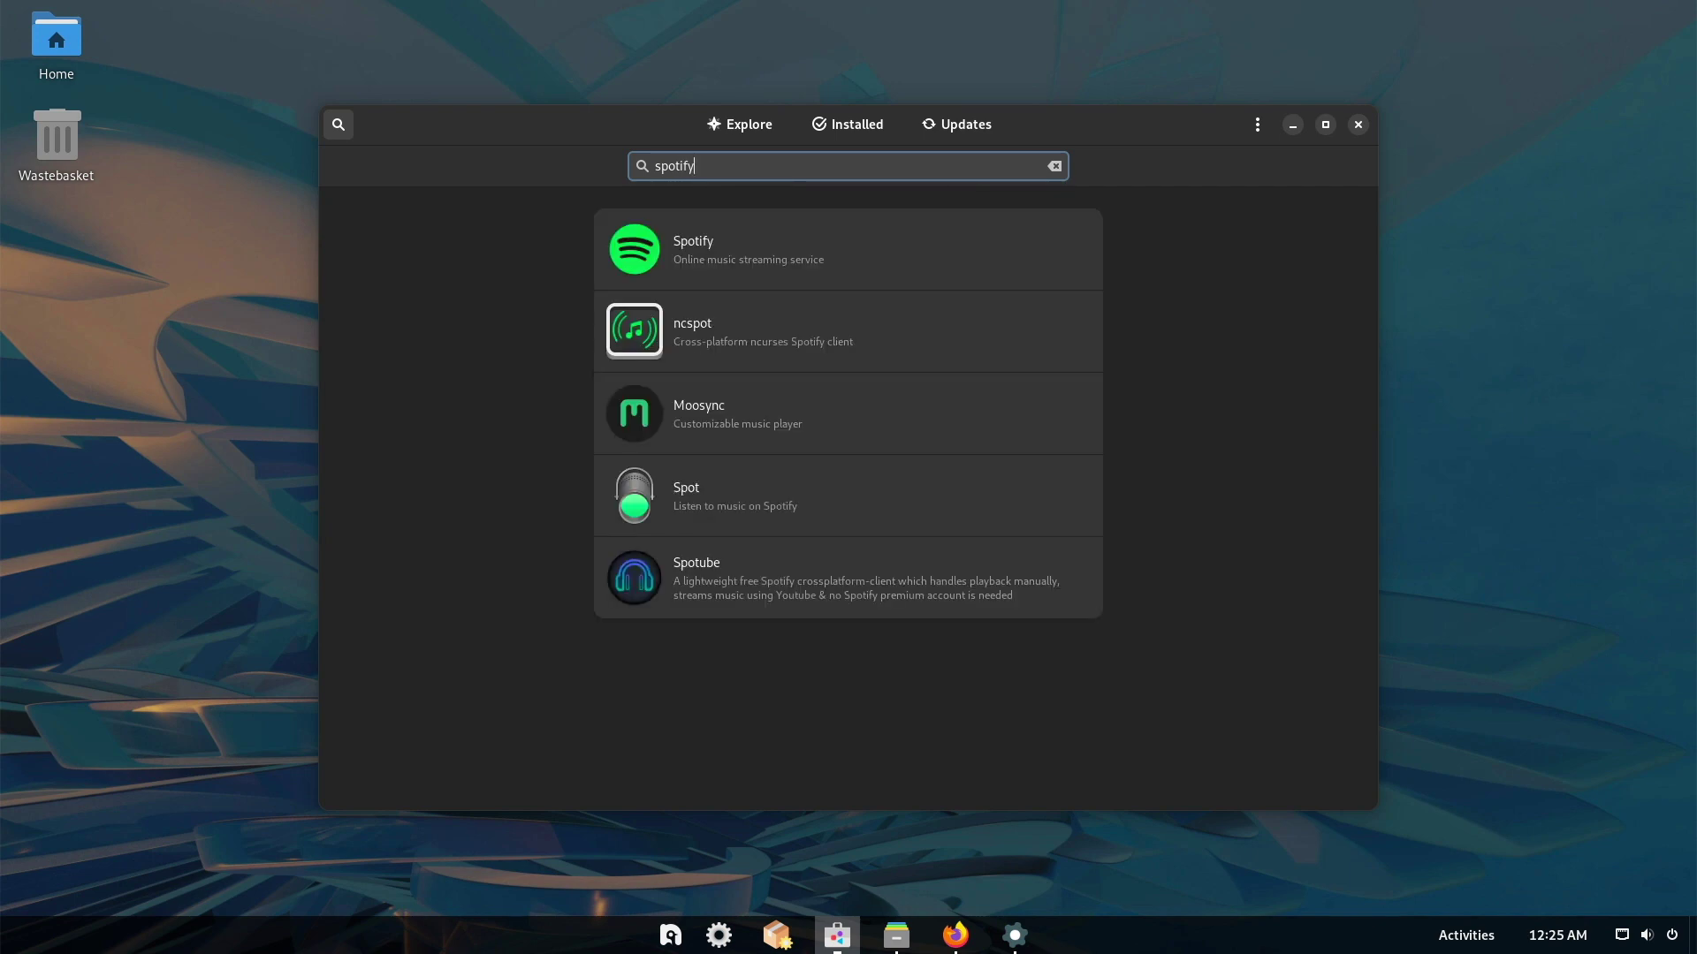
pyautogui.click(712, 239)
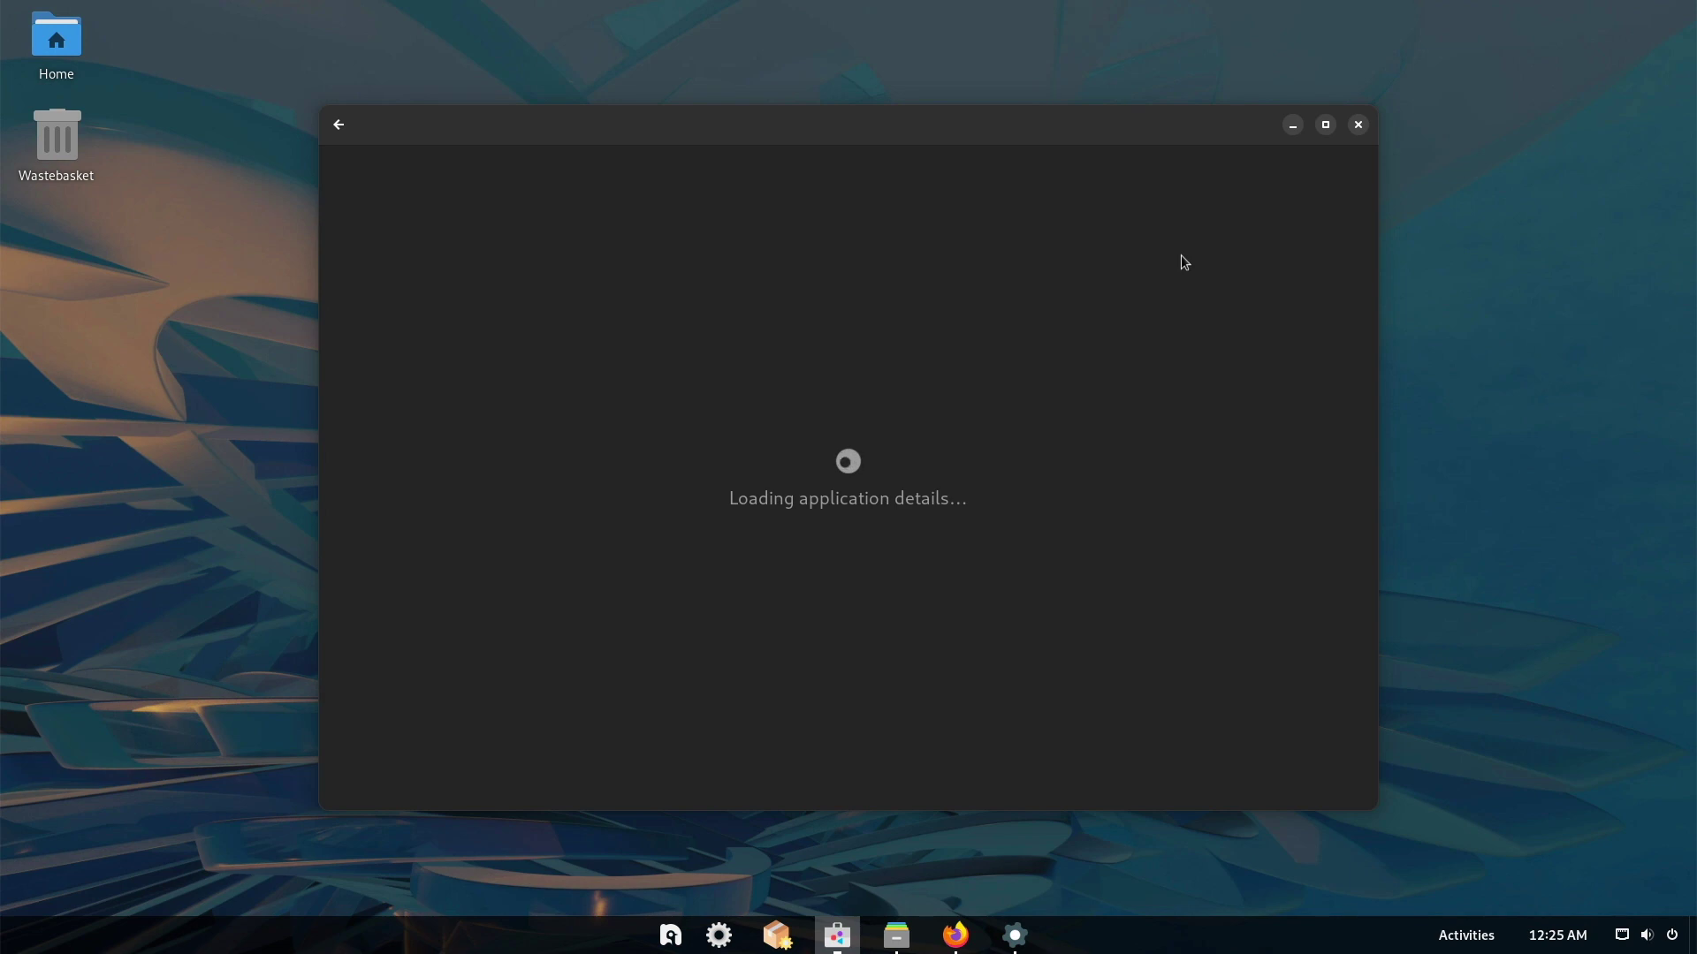
pyautogui.click(1182, 253)
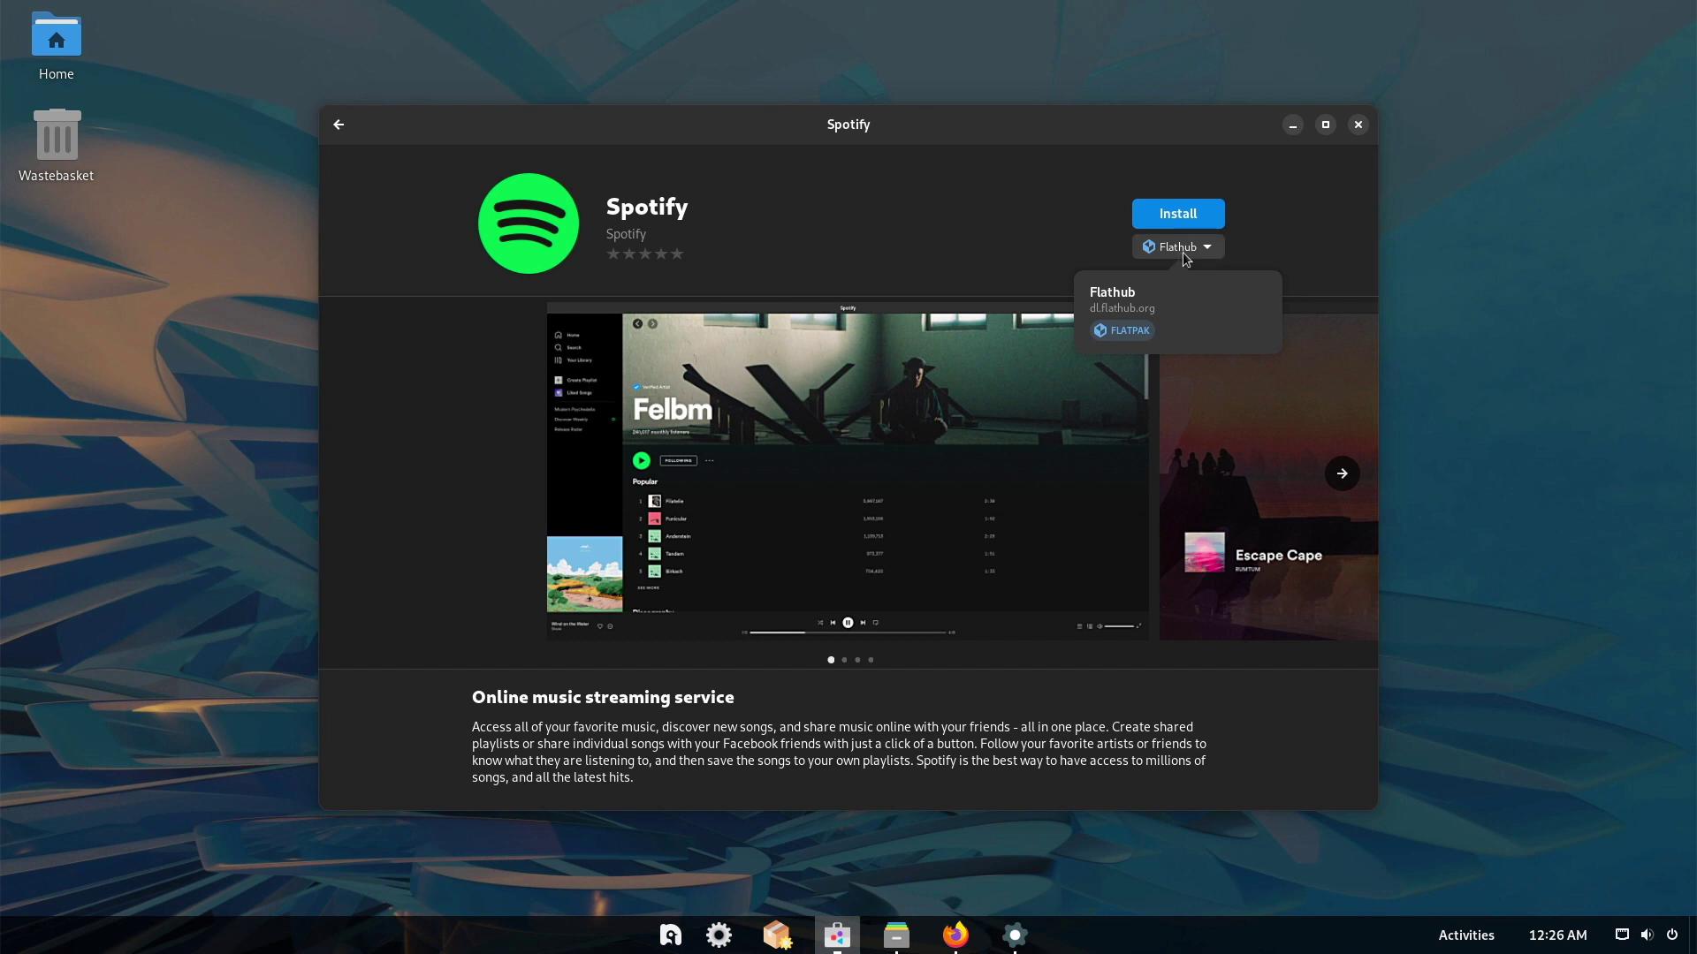
pyautogui.click(1269, 239)
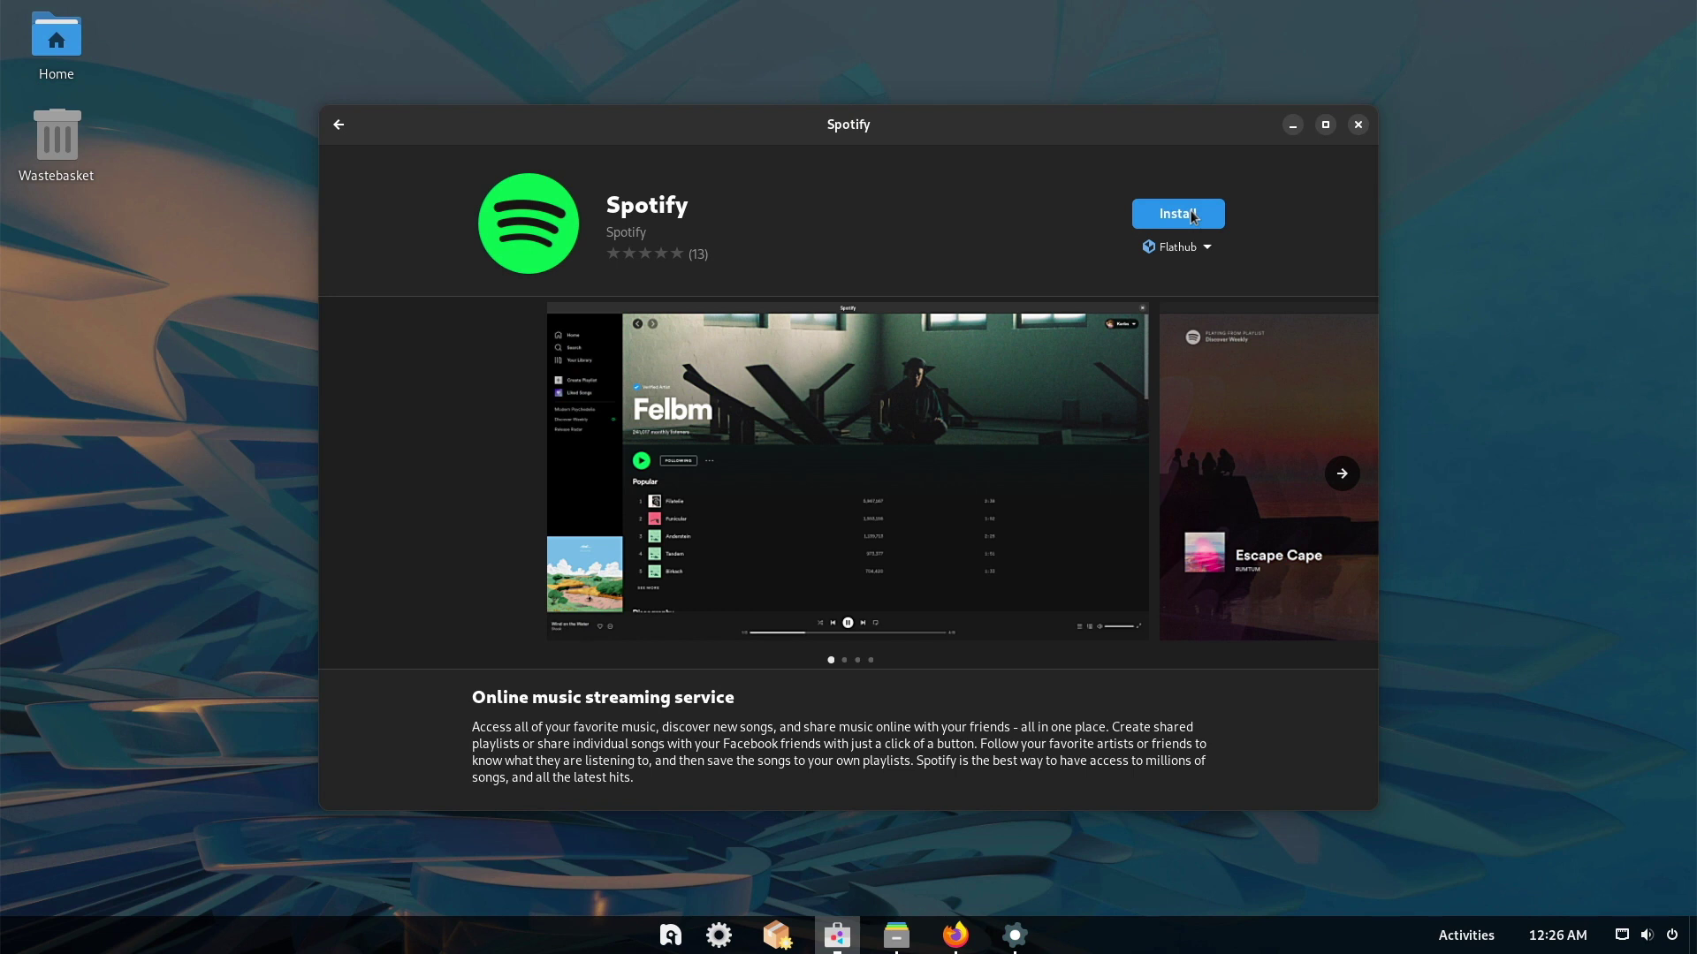
pyautogui.click(1359, 125)
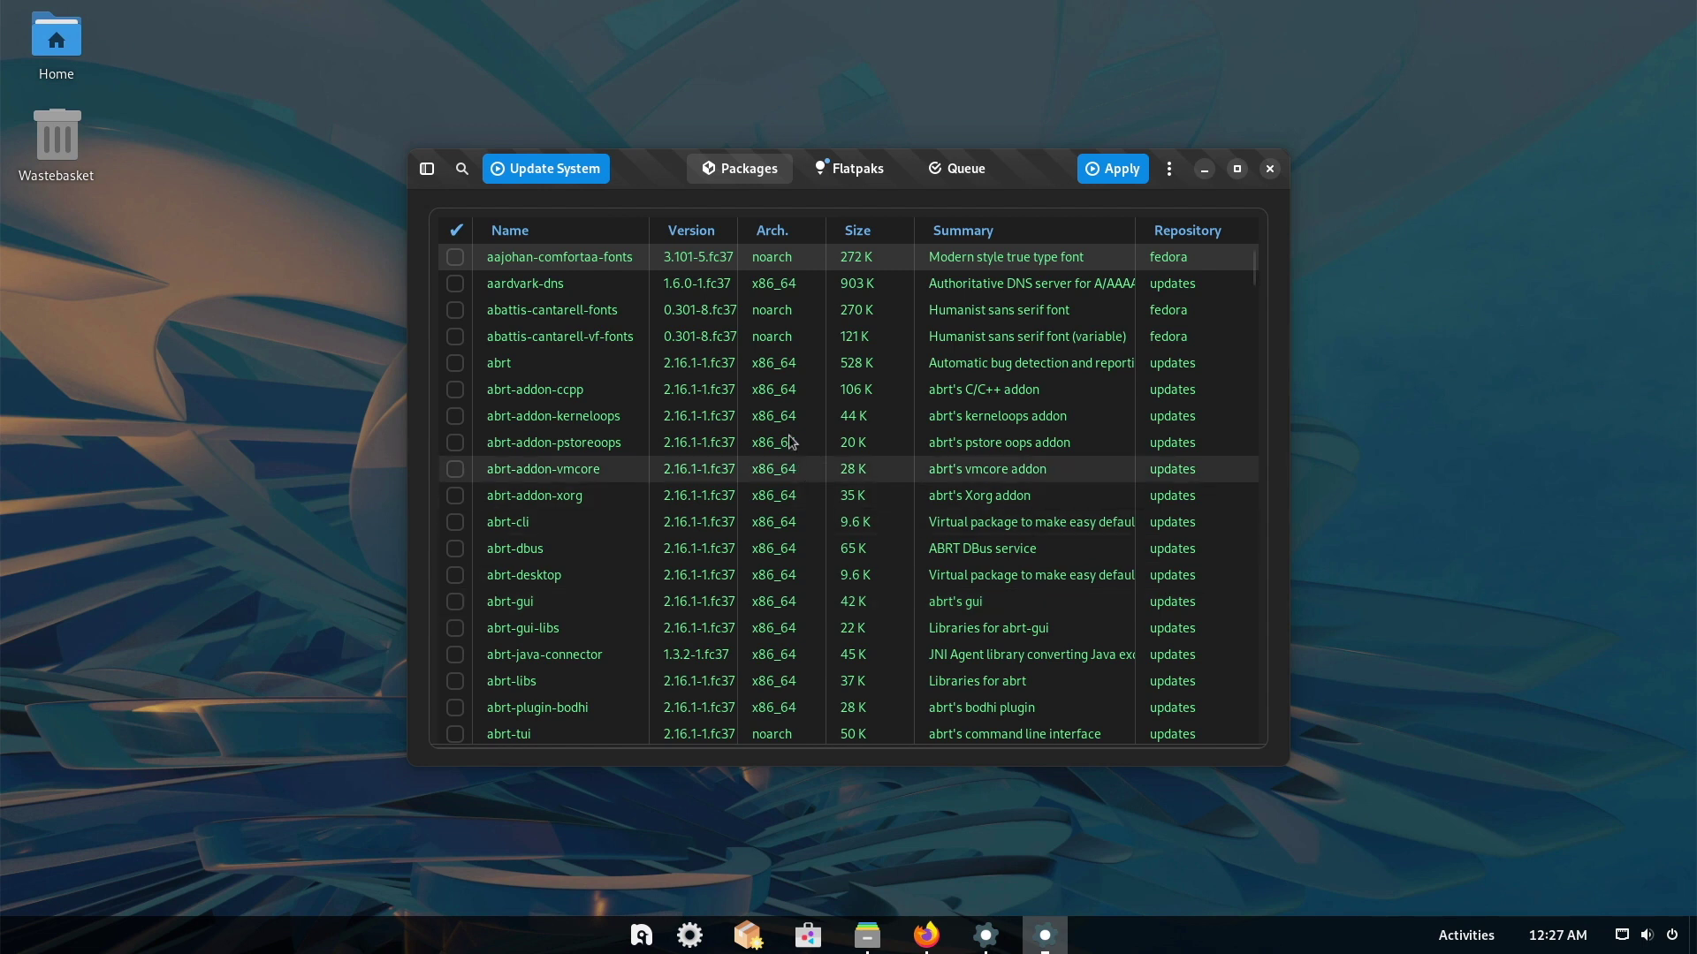
# Step: Search packages for 'gimp', clear it, view the installed Flatpaks, then return to the package list
pyautogui.click(462, 168)
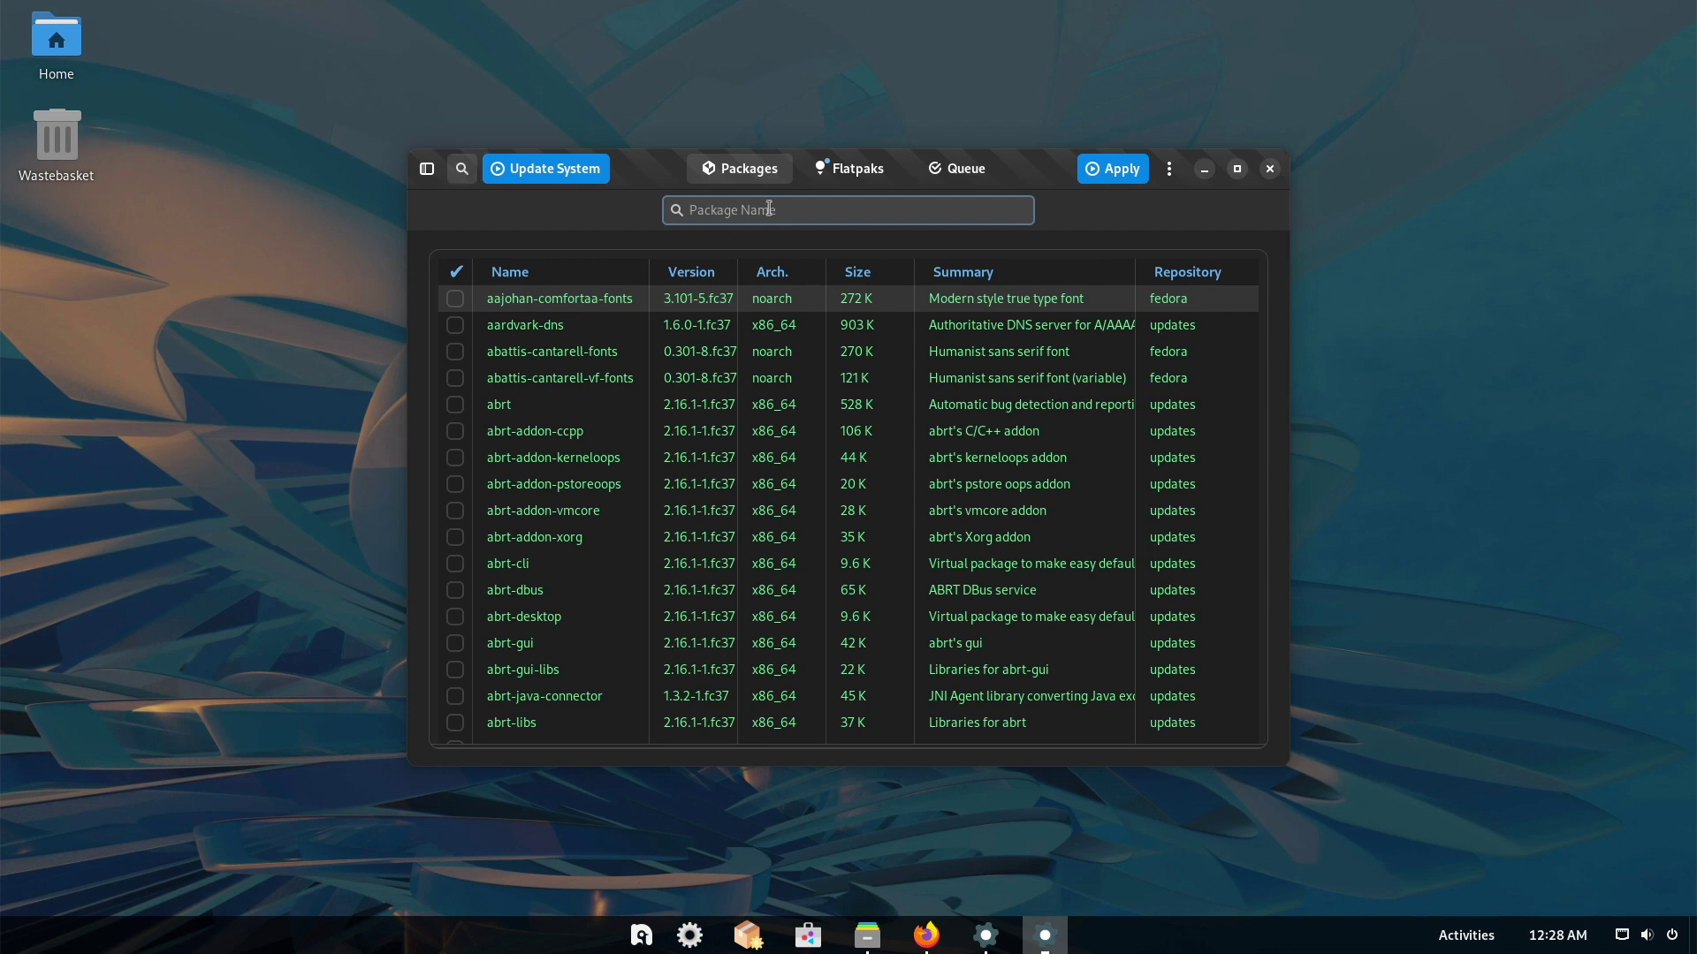
pyautogui.write('gimp')
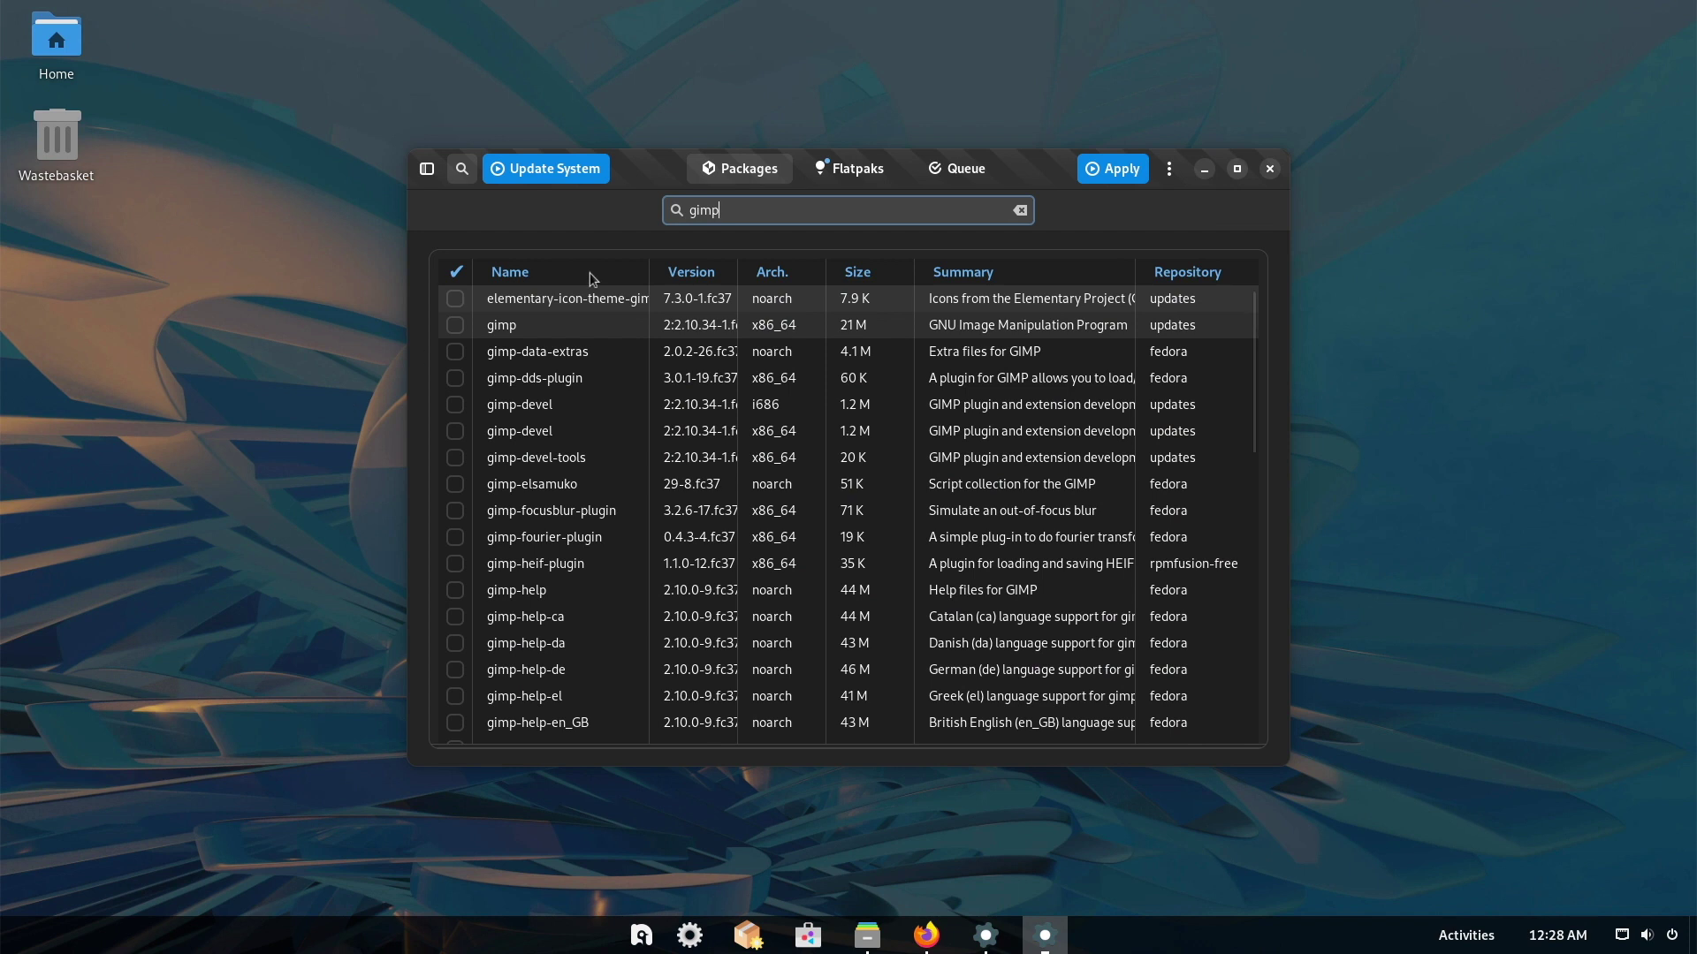
pyautogui.click(1019, 211)
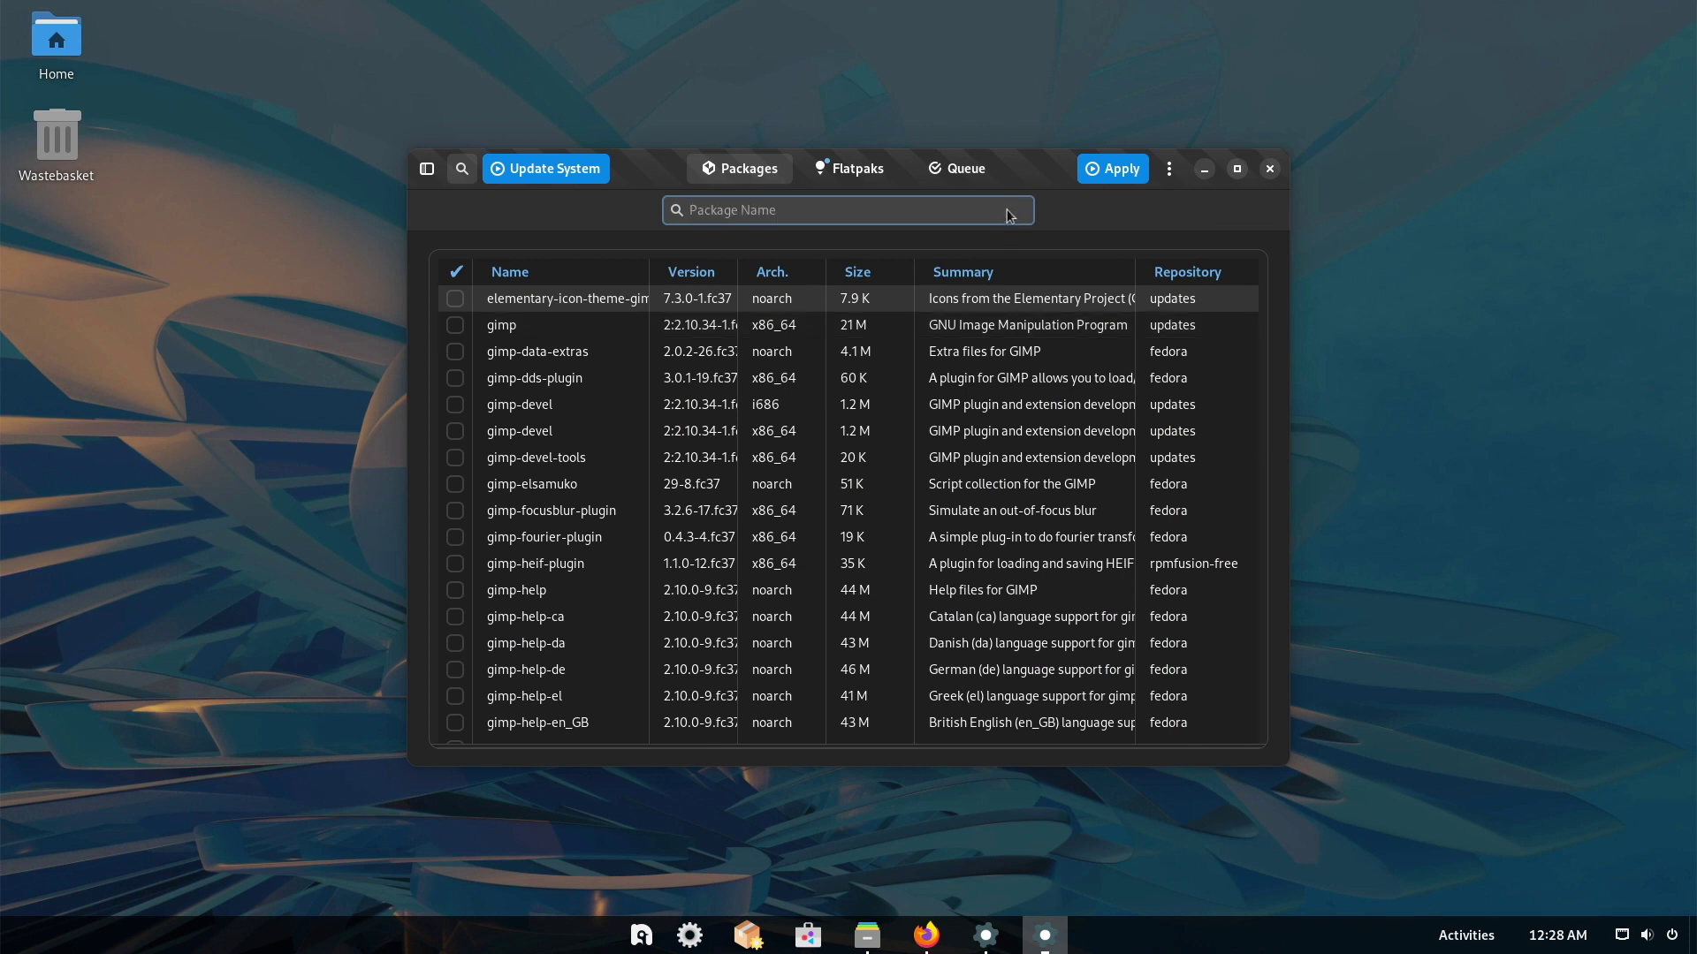
pyautogui.click(864, 178)
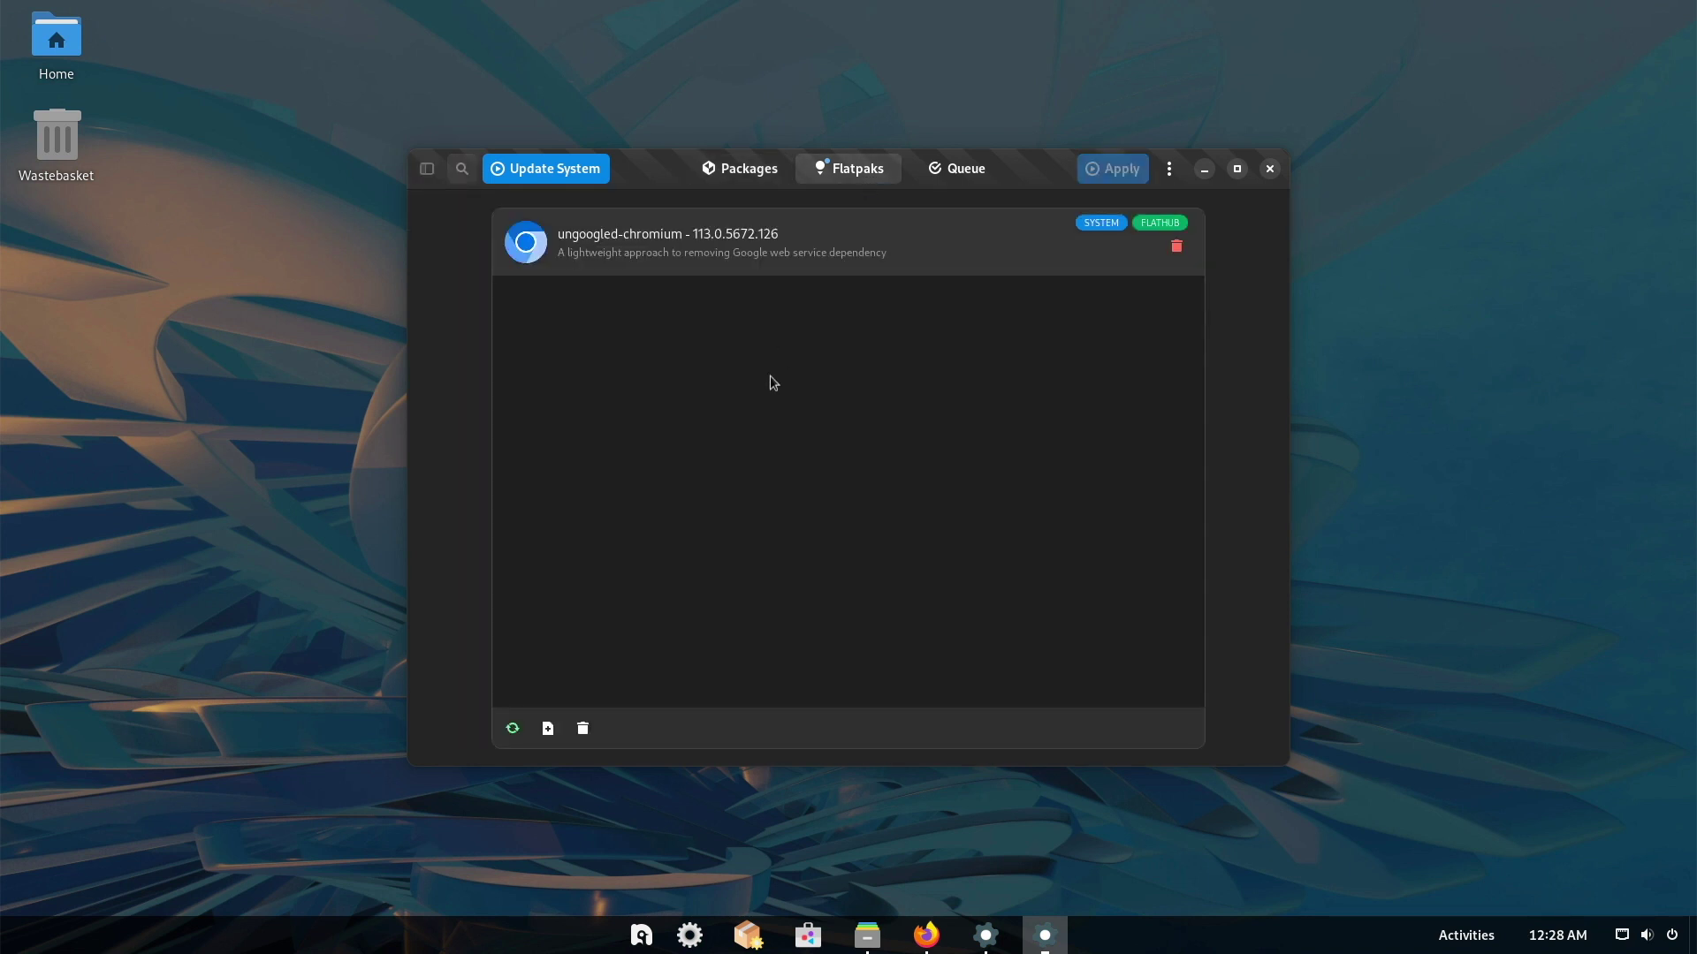
pyautogui.click(463, 169)
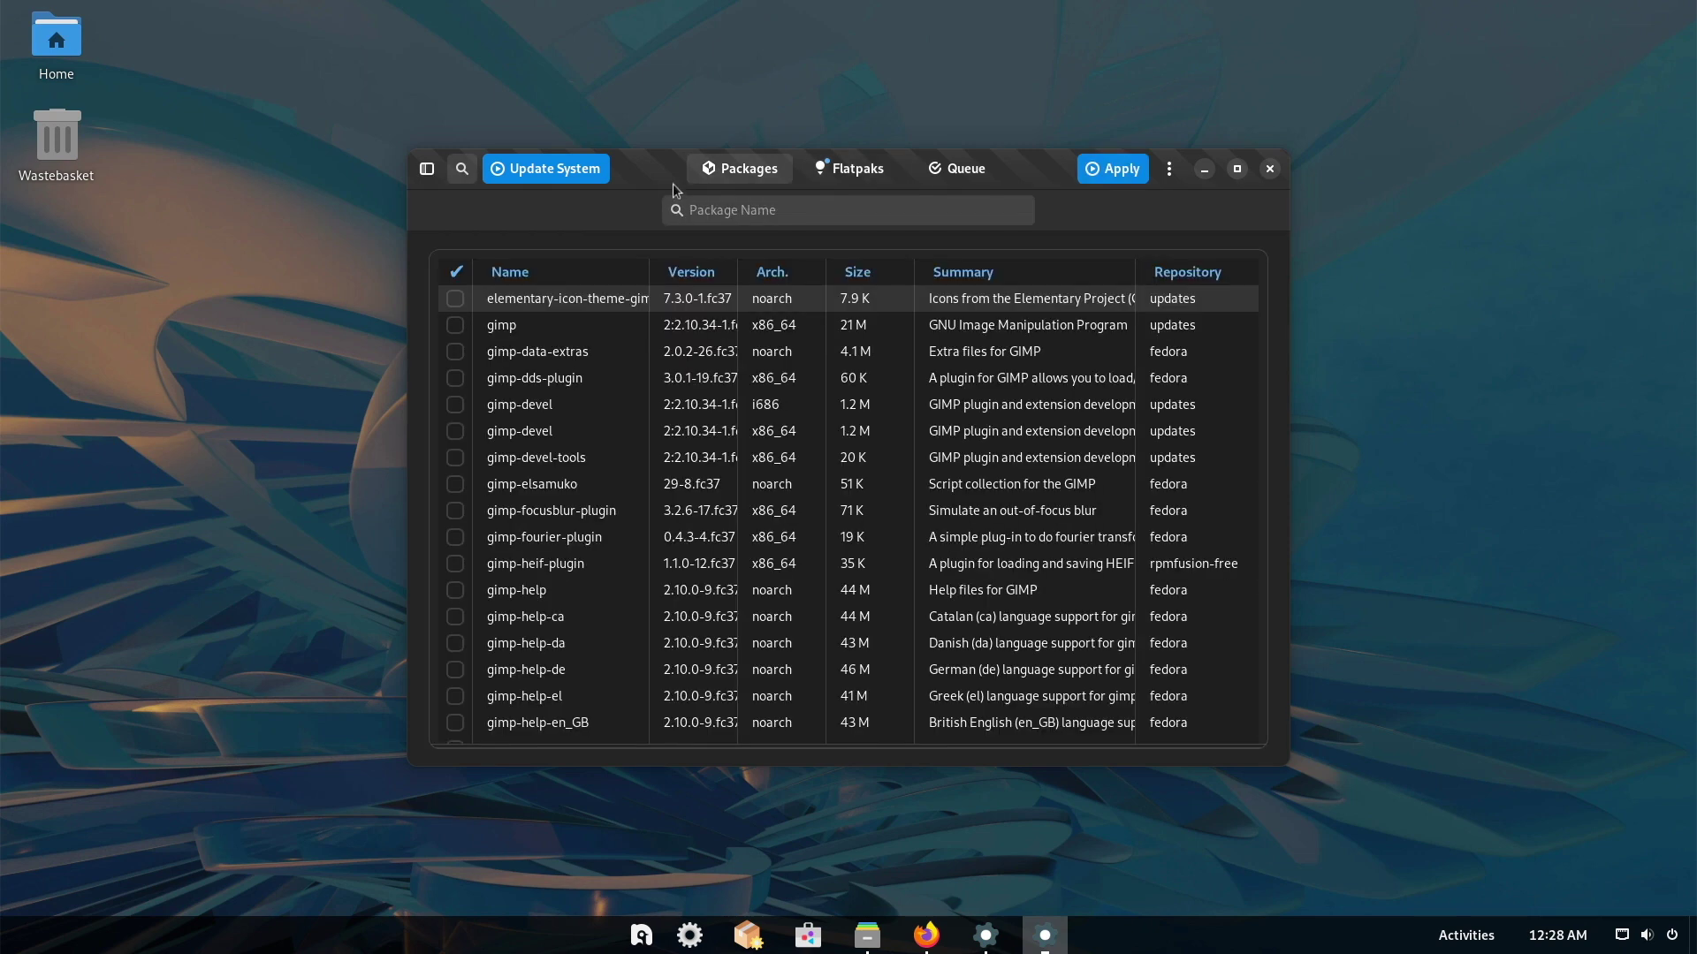
# Step: Start a full system update, authenticating with the account password
pyautogui.click(576, 170)
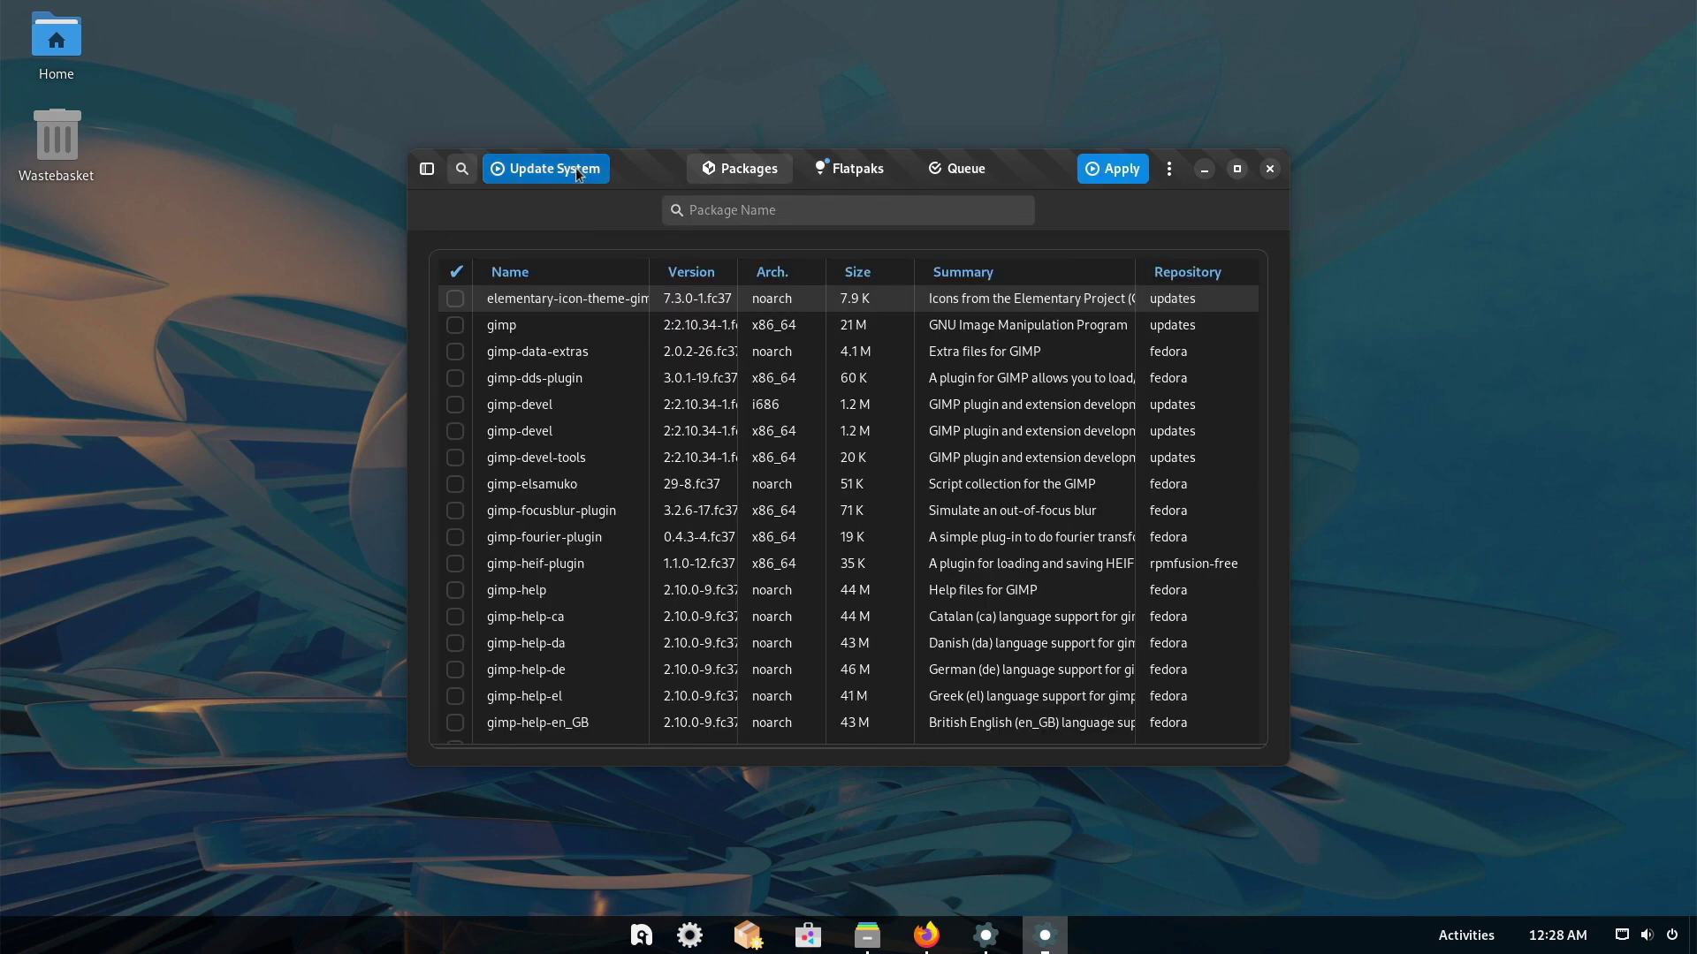
pyautogui.write('••••••••••••')
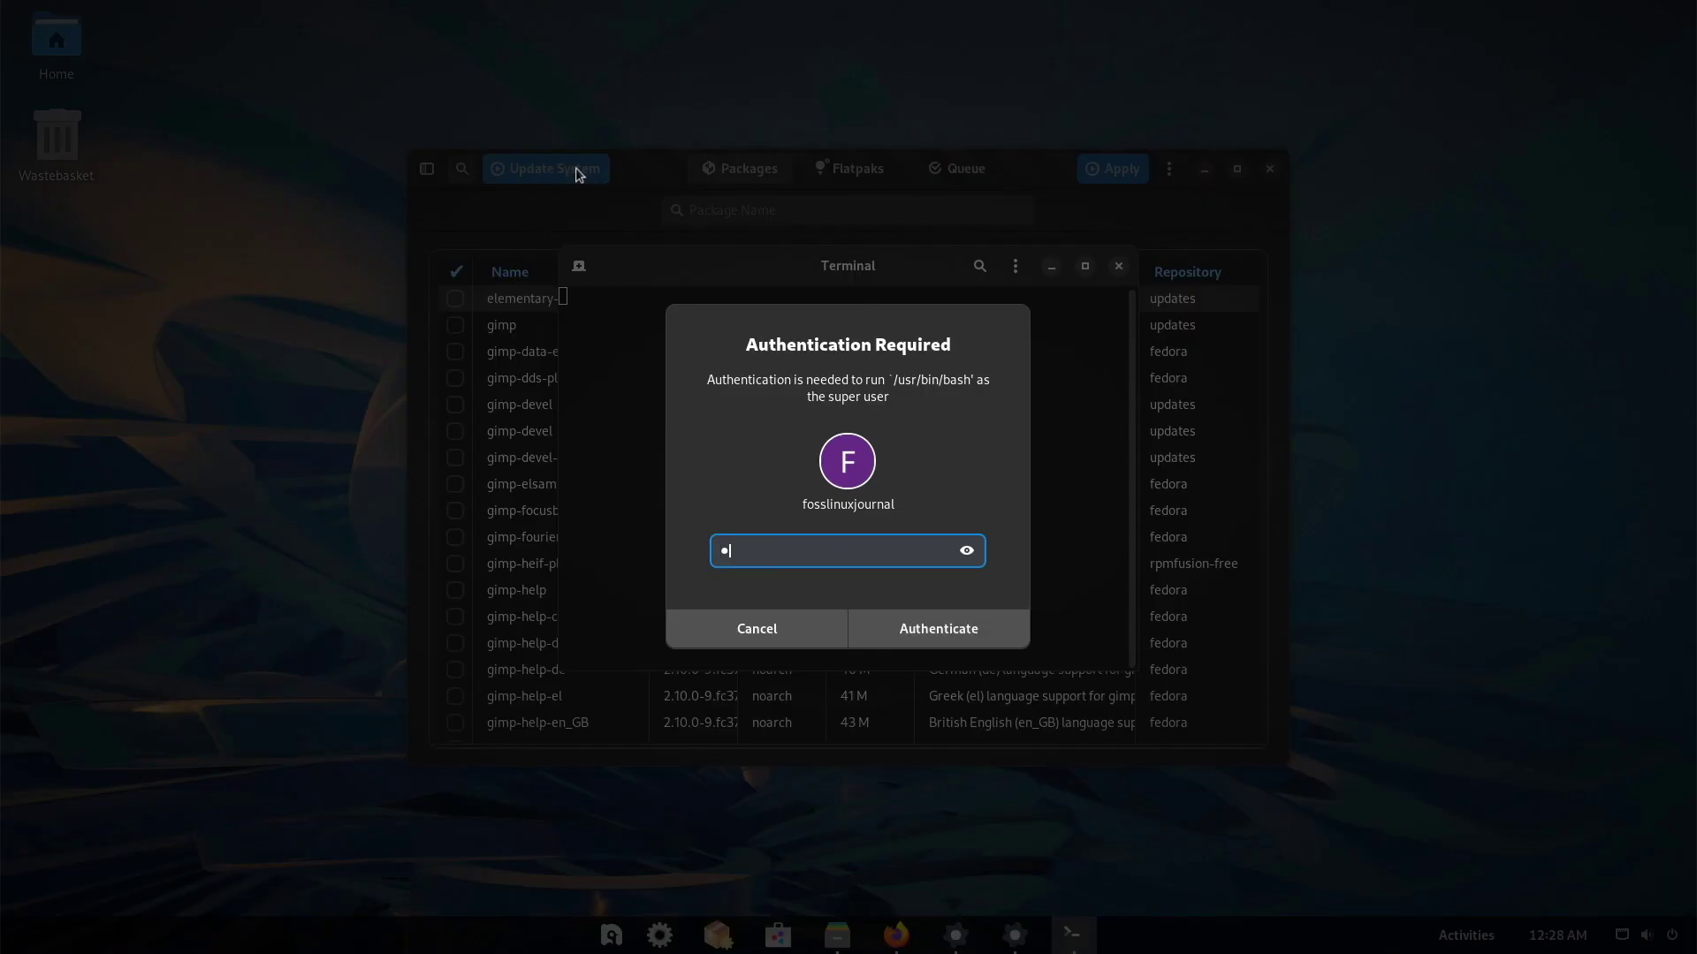
pyautogui.write('••••')
pyautogui.press('Return')
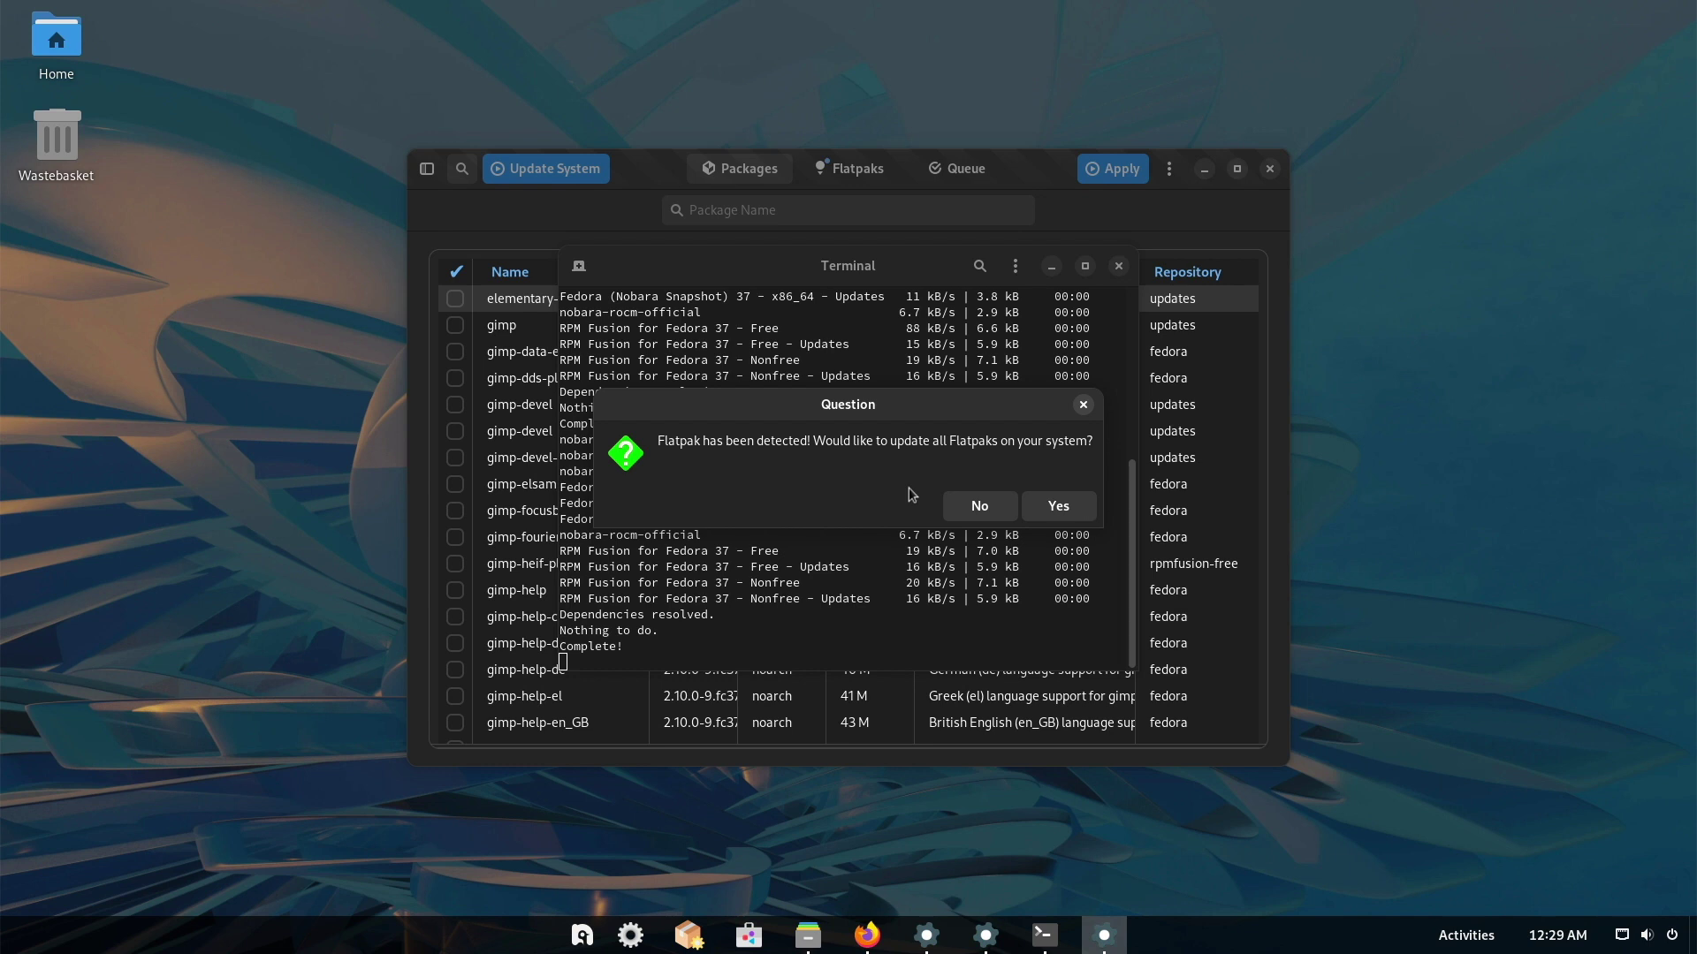
# Step: Approve updating Flatpaks too, confirm with 'y', re-authenticate, and dismiss the up-to-date message
pyautogui.click(1085, 511)
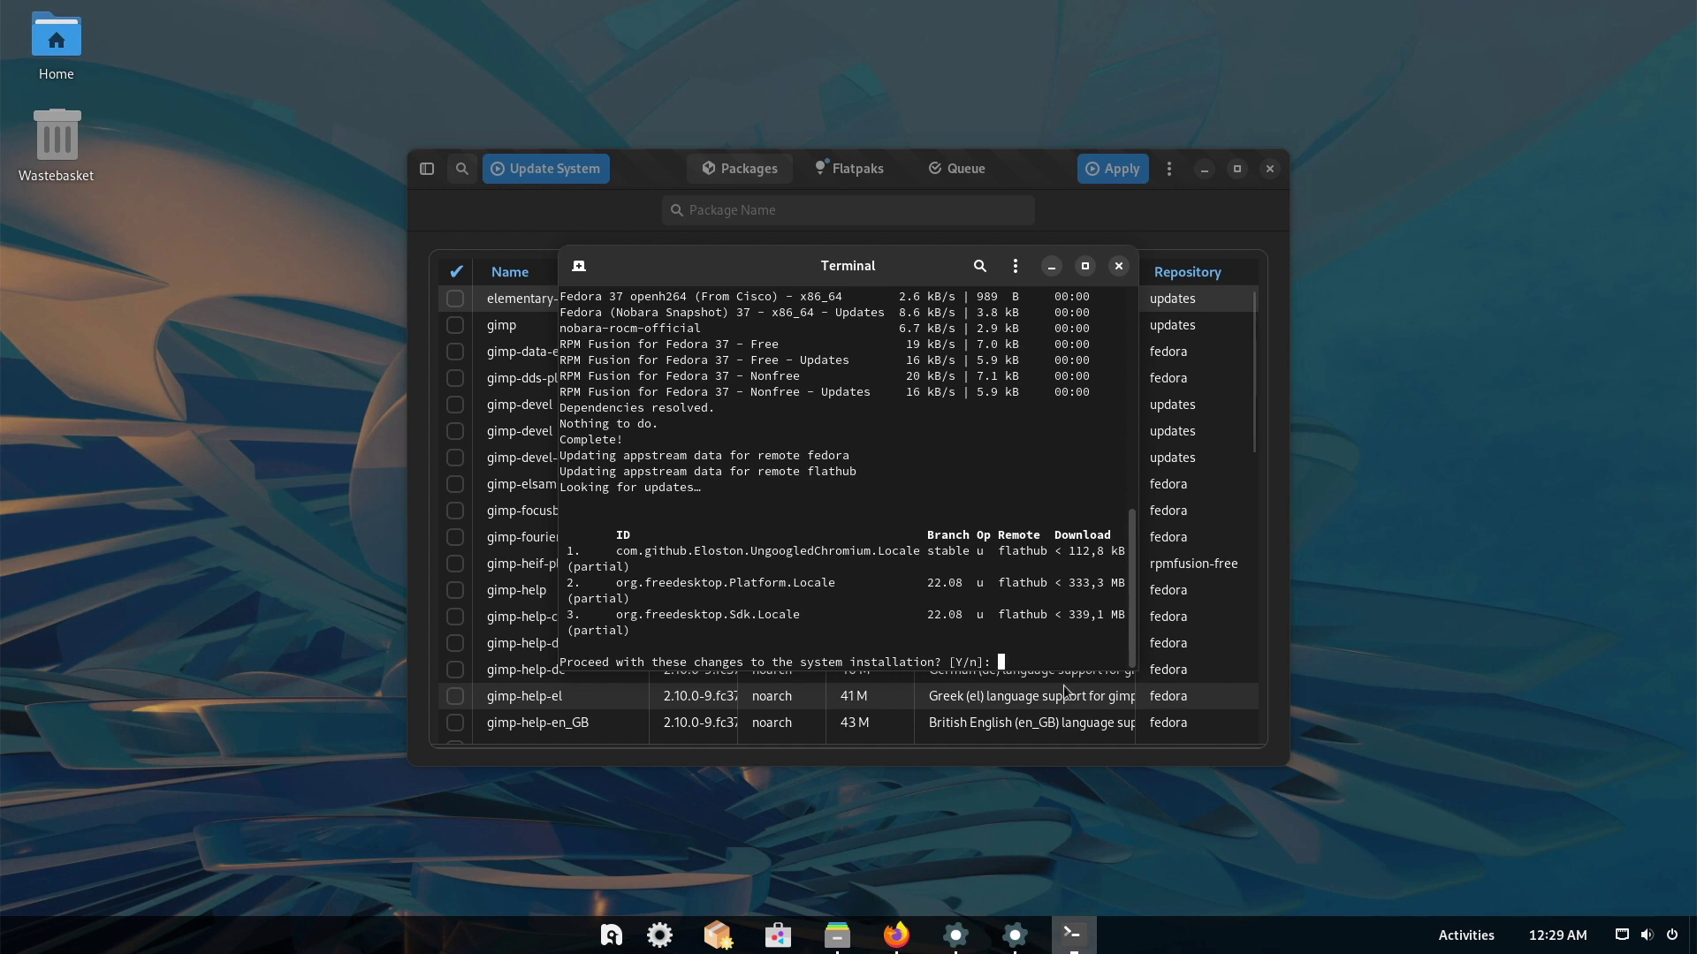
pyautogui.write('y')
pyautogui.press('Return')
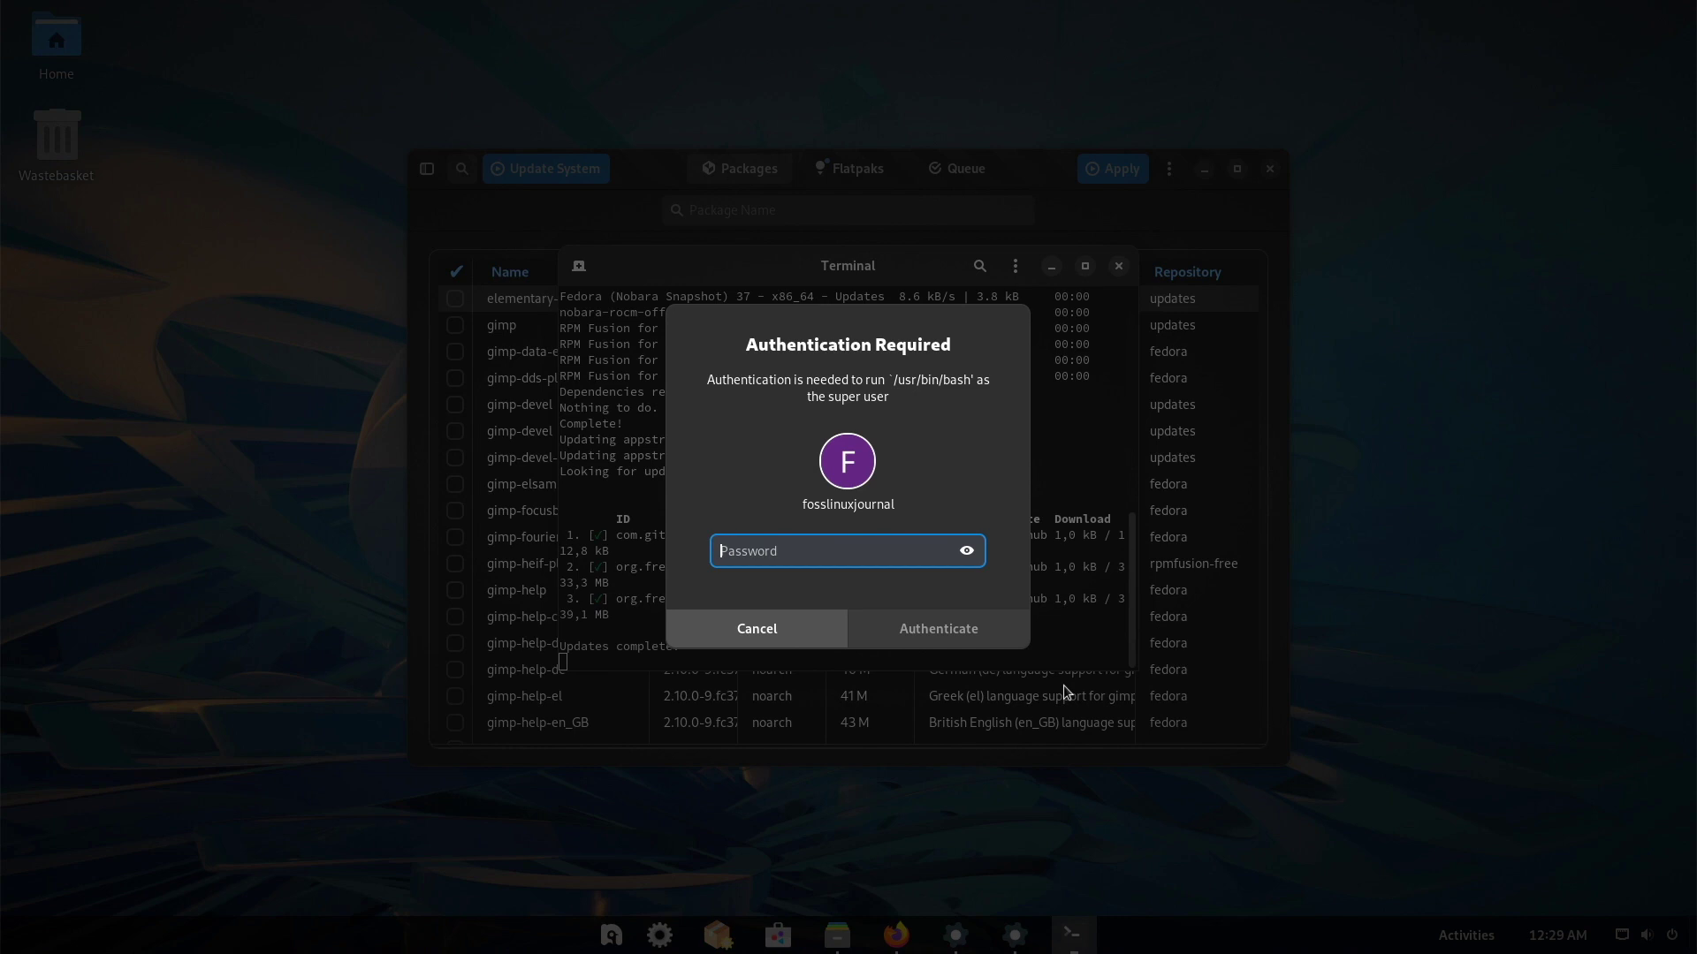
pyautogui.write('•••••••••••••')
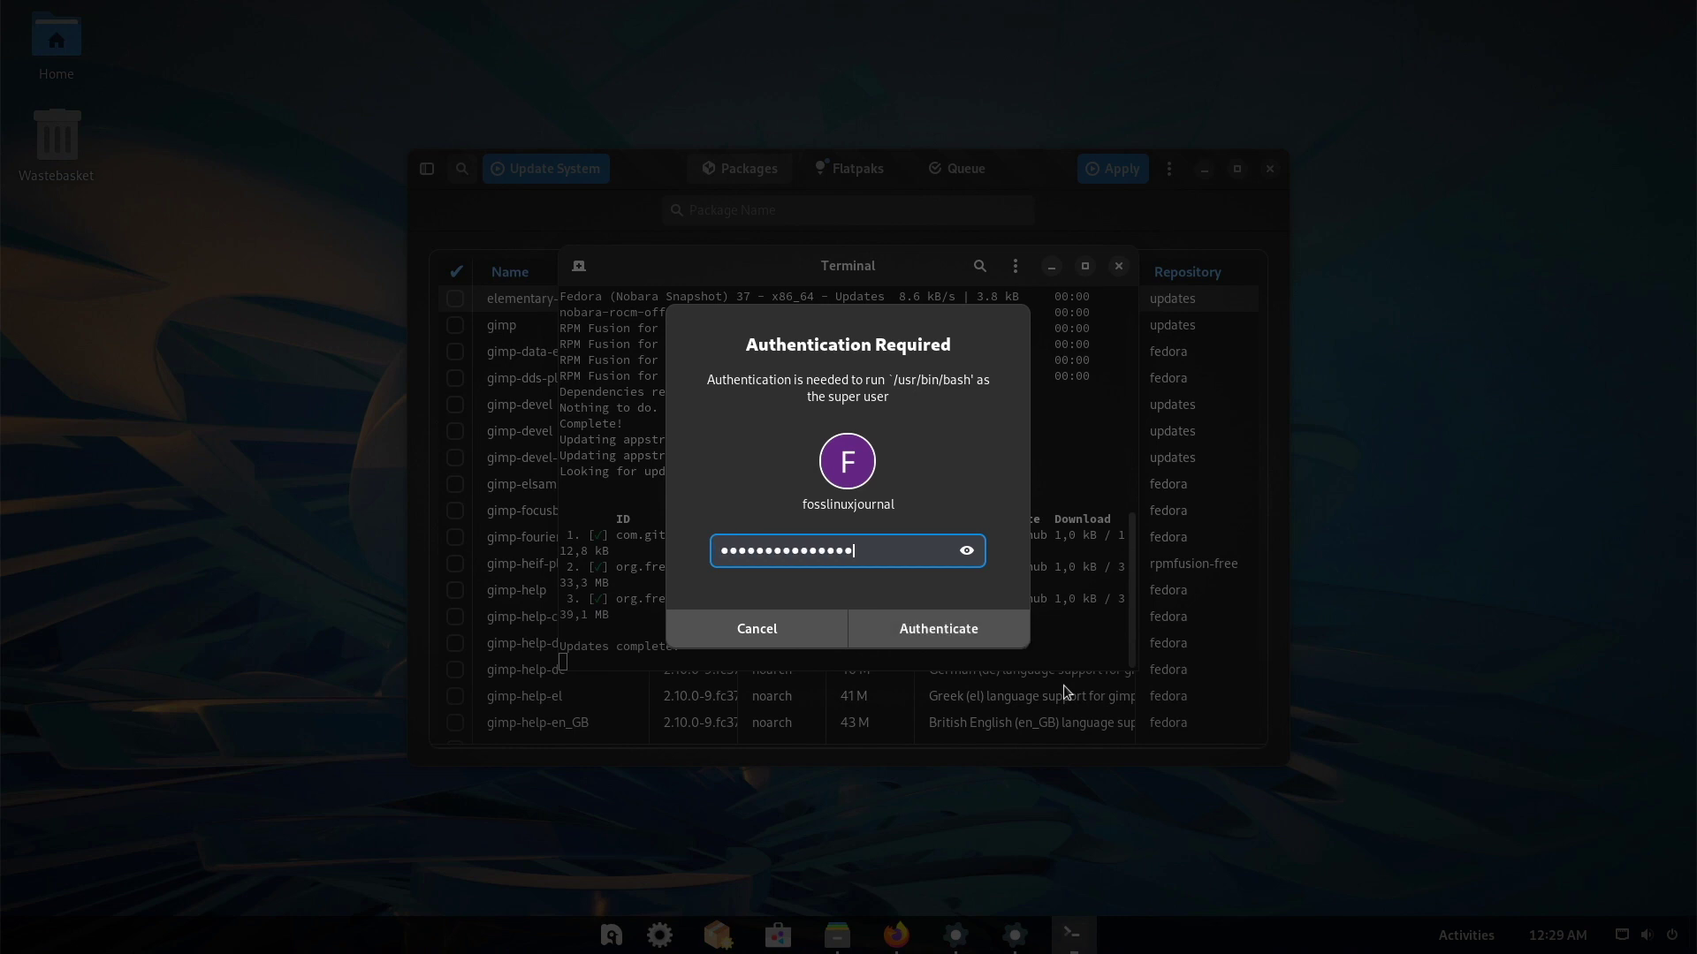
pyautogui.press('Return')
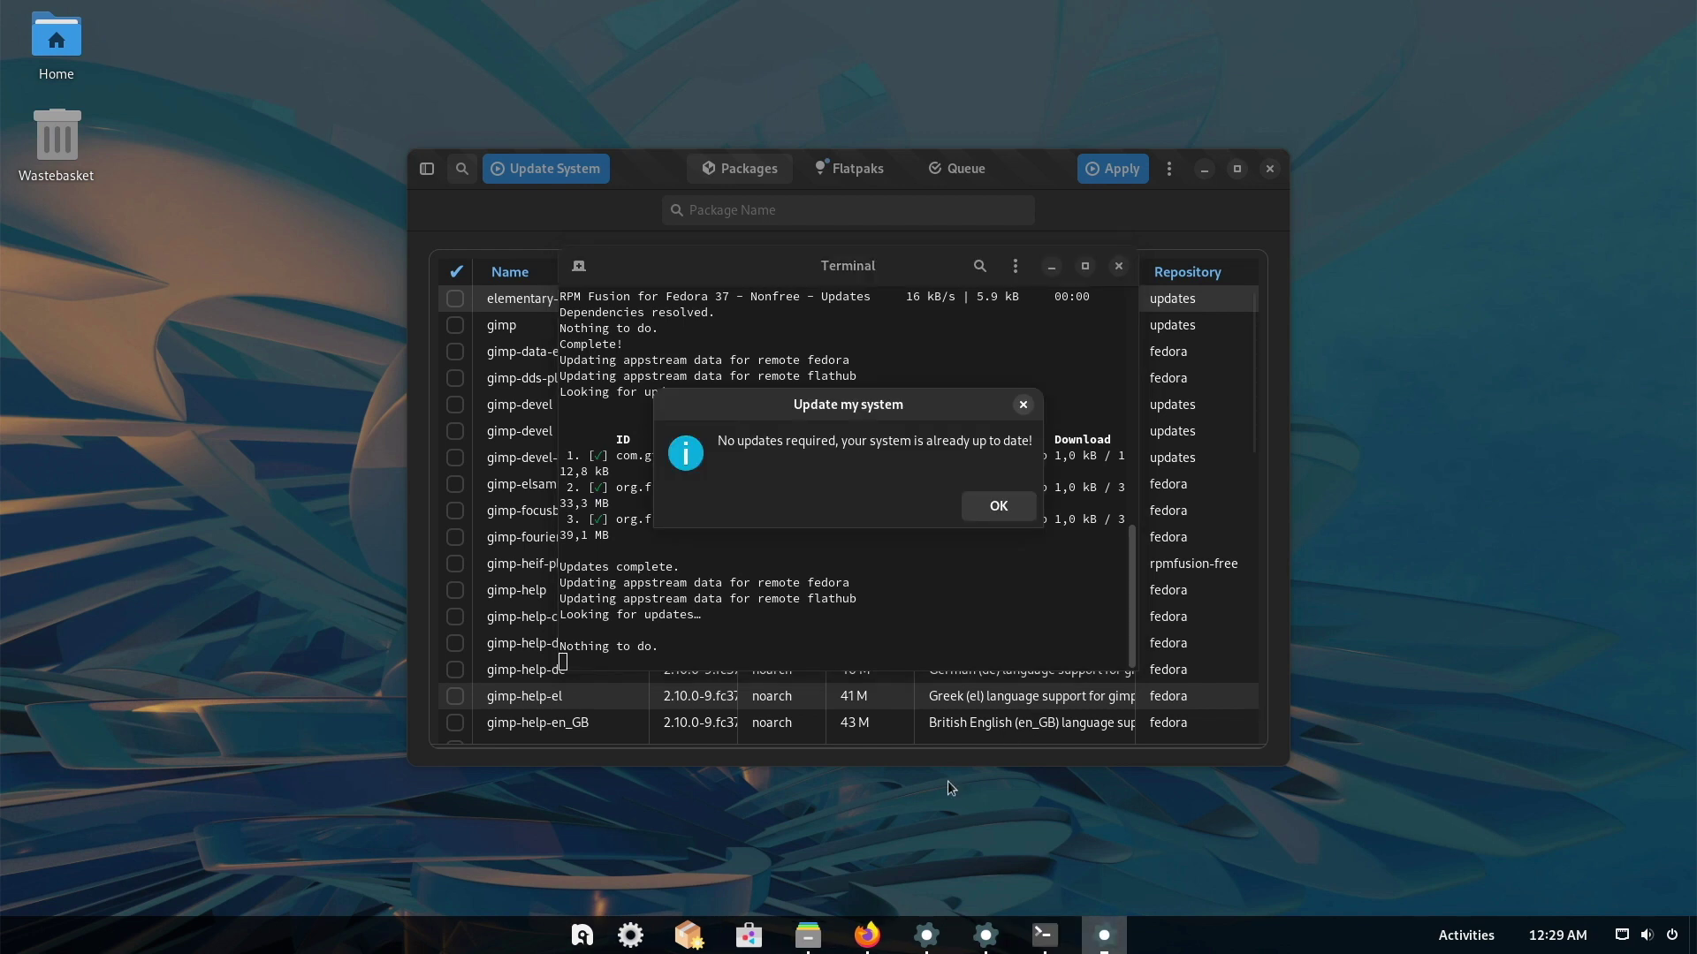
pyautogui.click(999, 506)
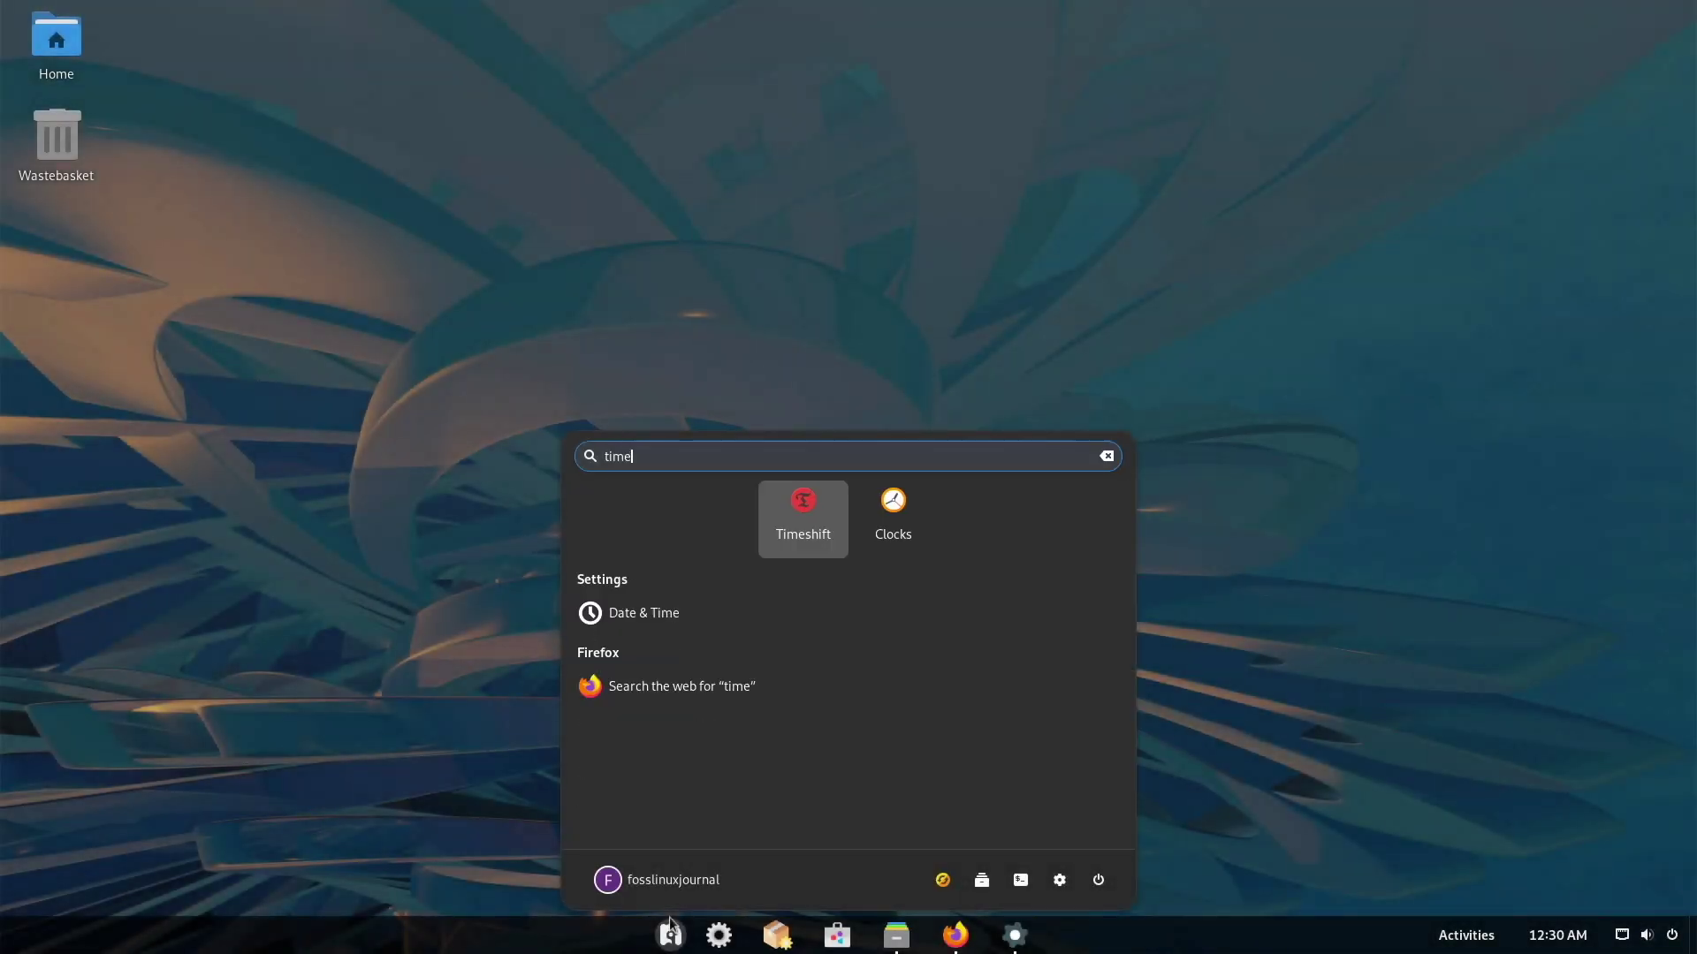
# Step: Launch Timeshift from the 'time' search results and authenticate with the account password
pyautogui.click(805, 508)
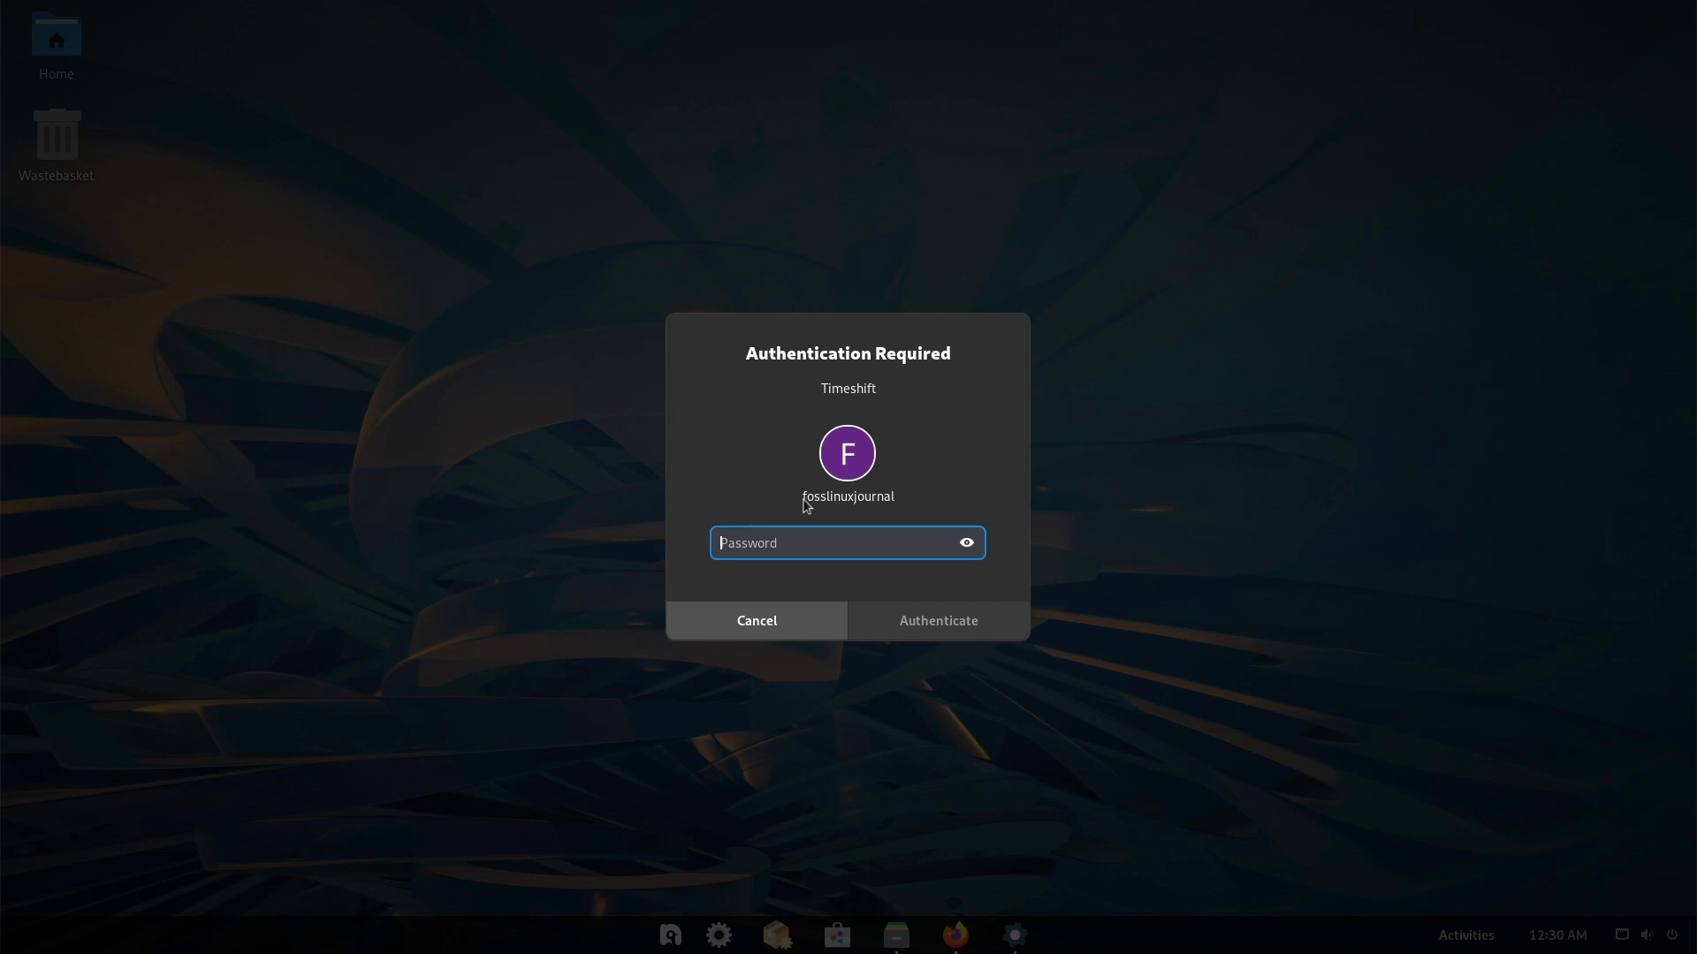
pyautogui.write('••••••••••••••••')
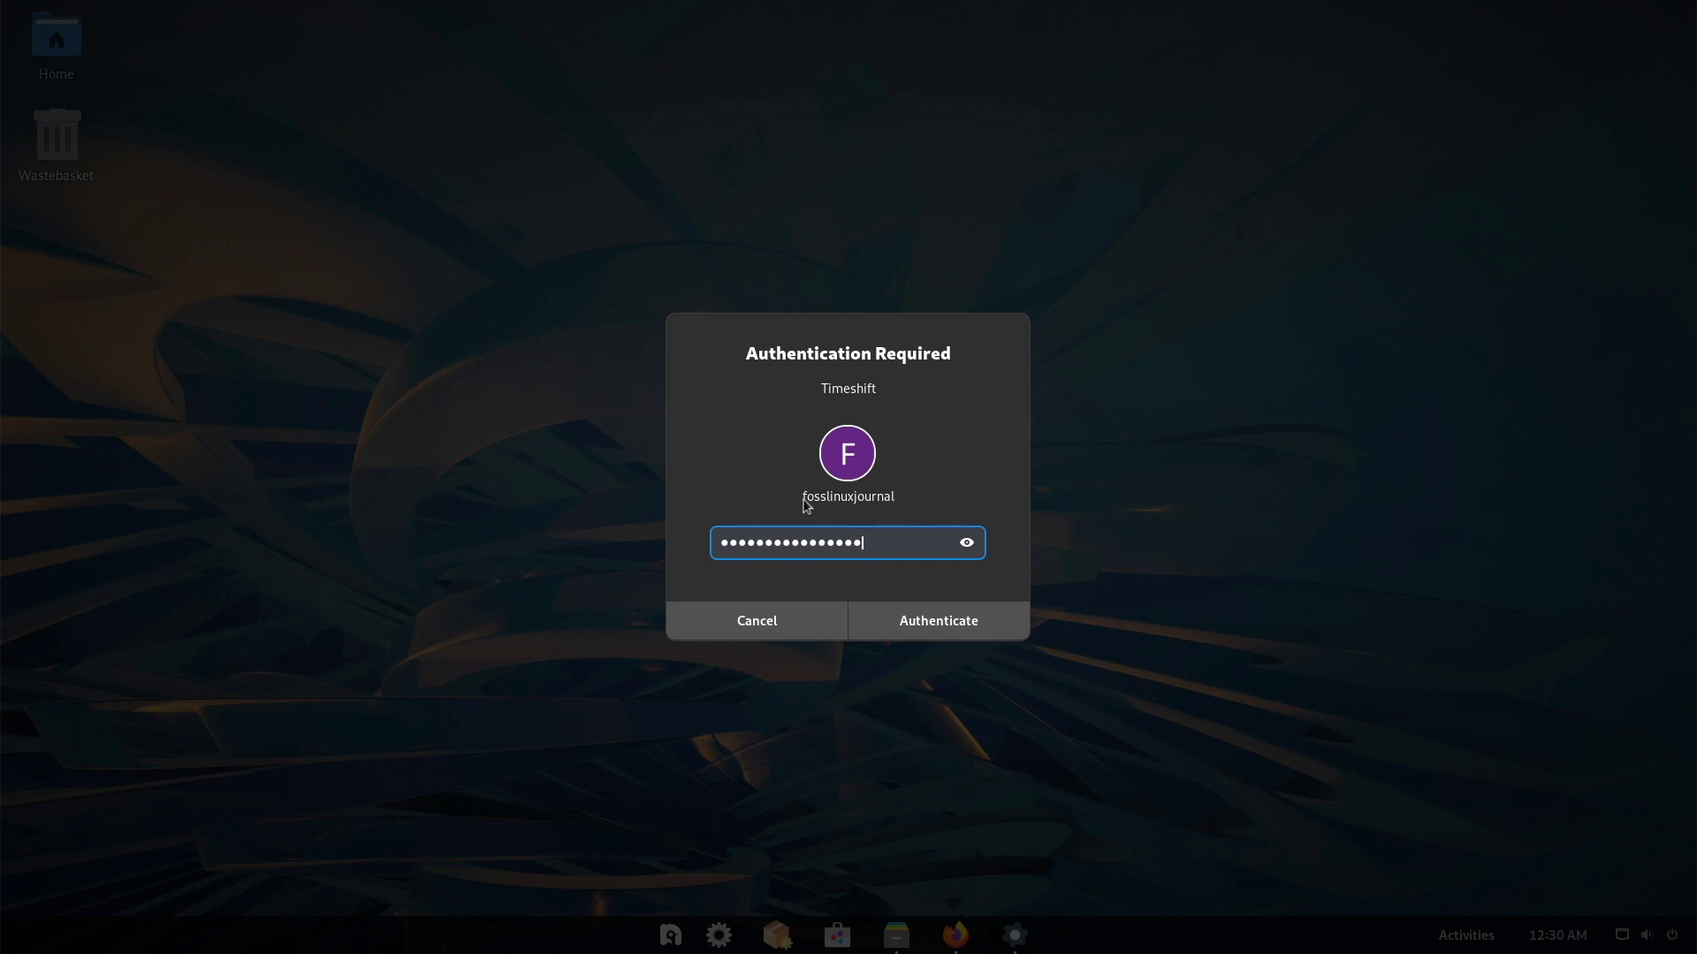
pyautogui.press('Return')
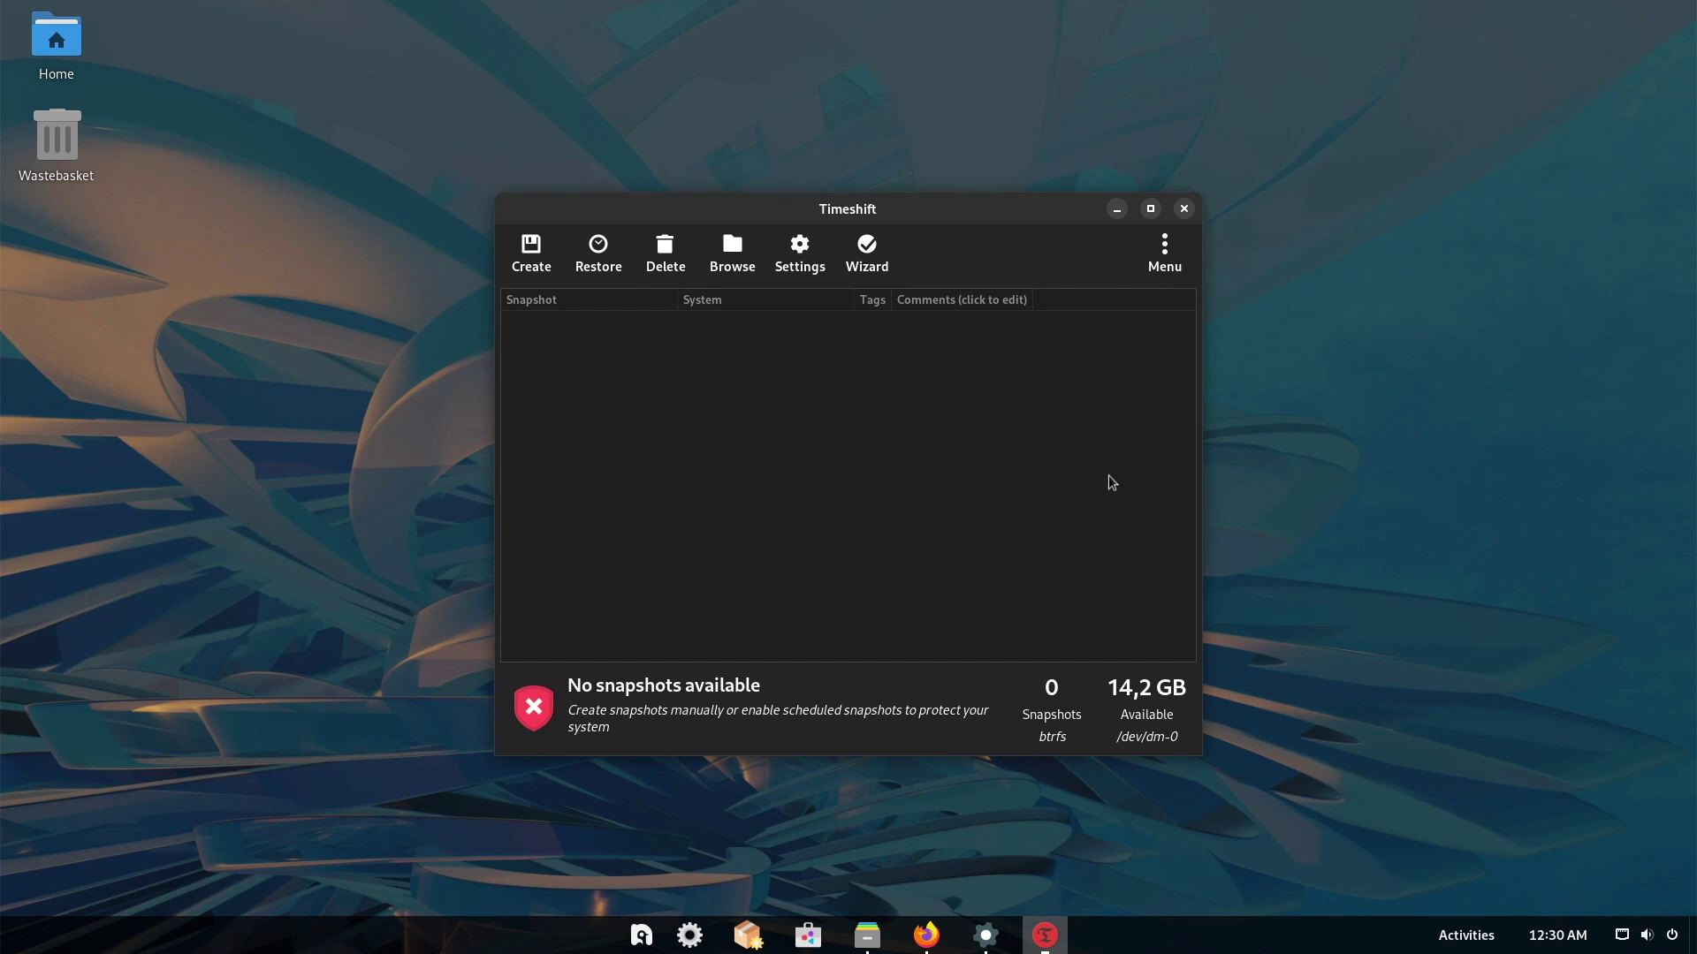
# Step: Keep BTRFS as the snapshot type in Timeshift's settings, then close Timeshift
pyautogui.click(807, 252)
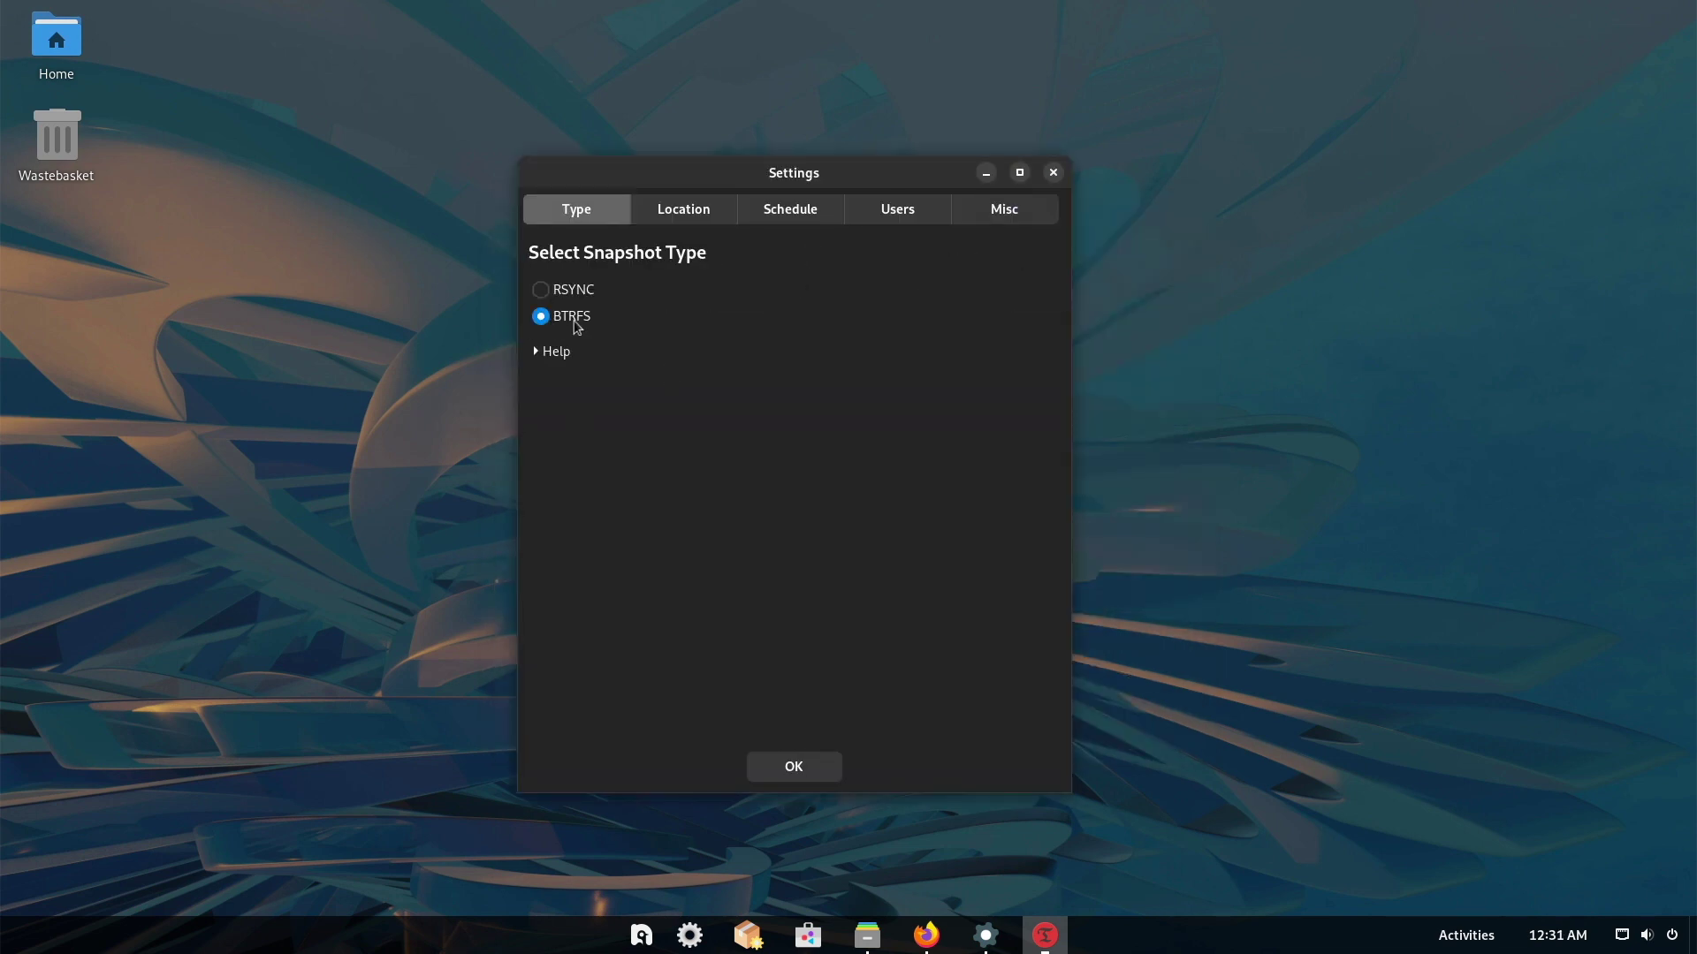
pyautogui.click(808, 776)
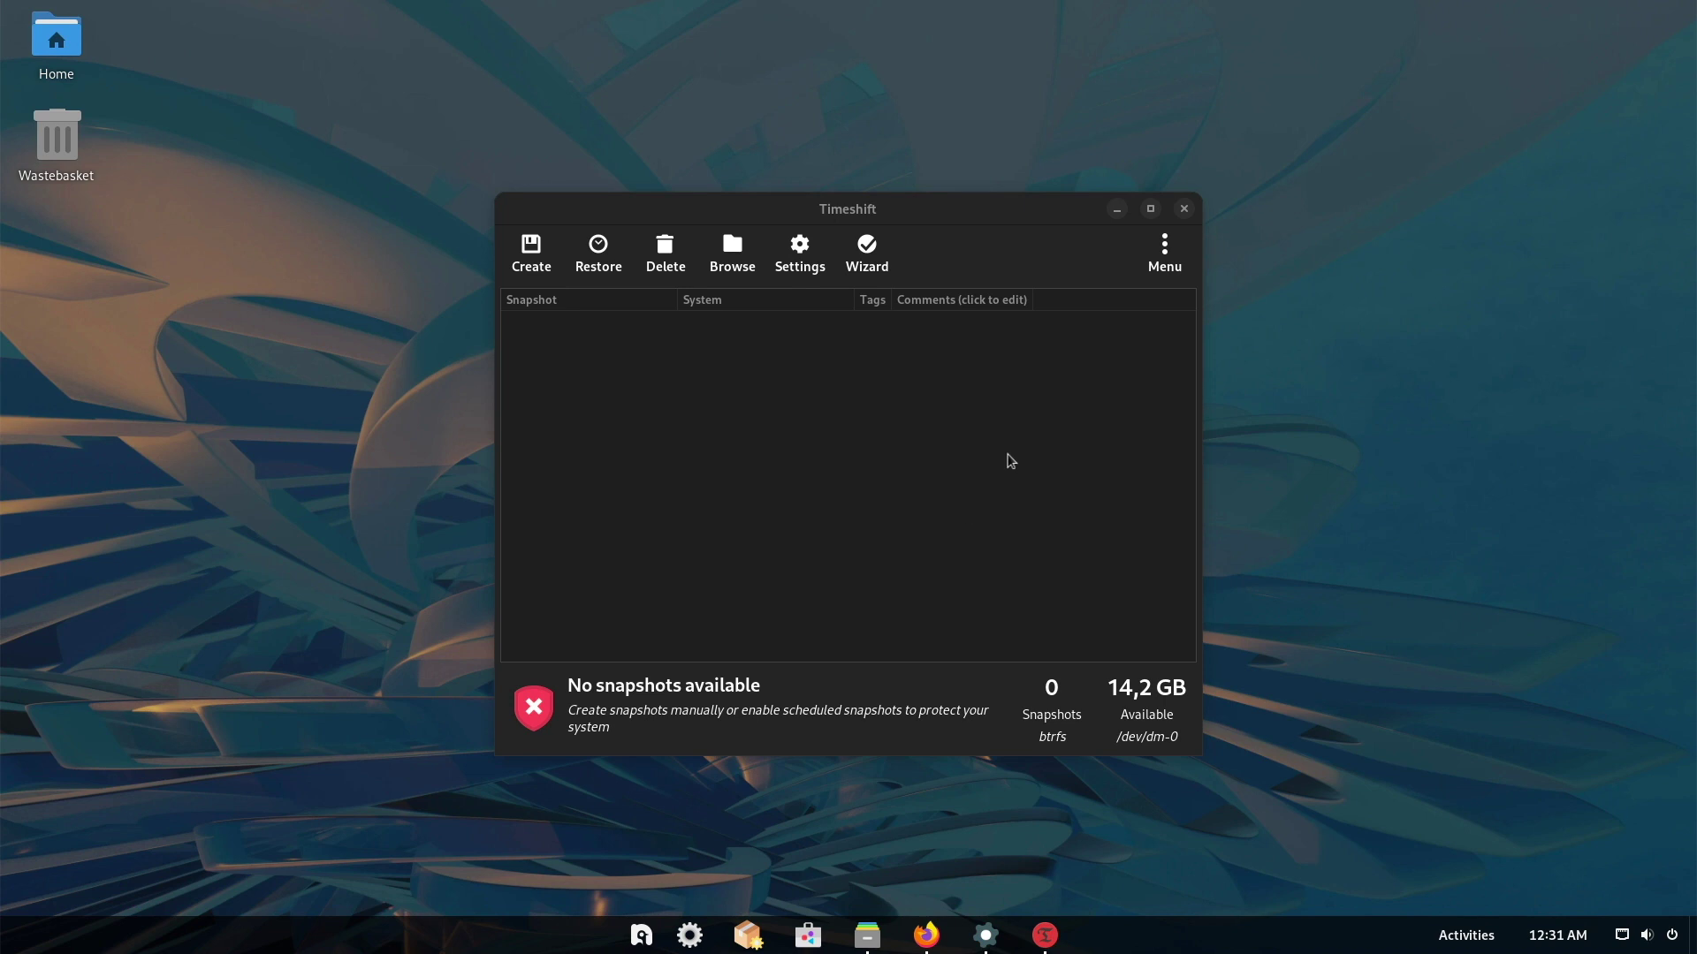
pyautogui.click(1198, 218)
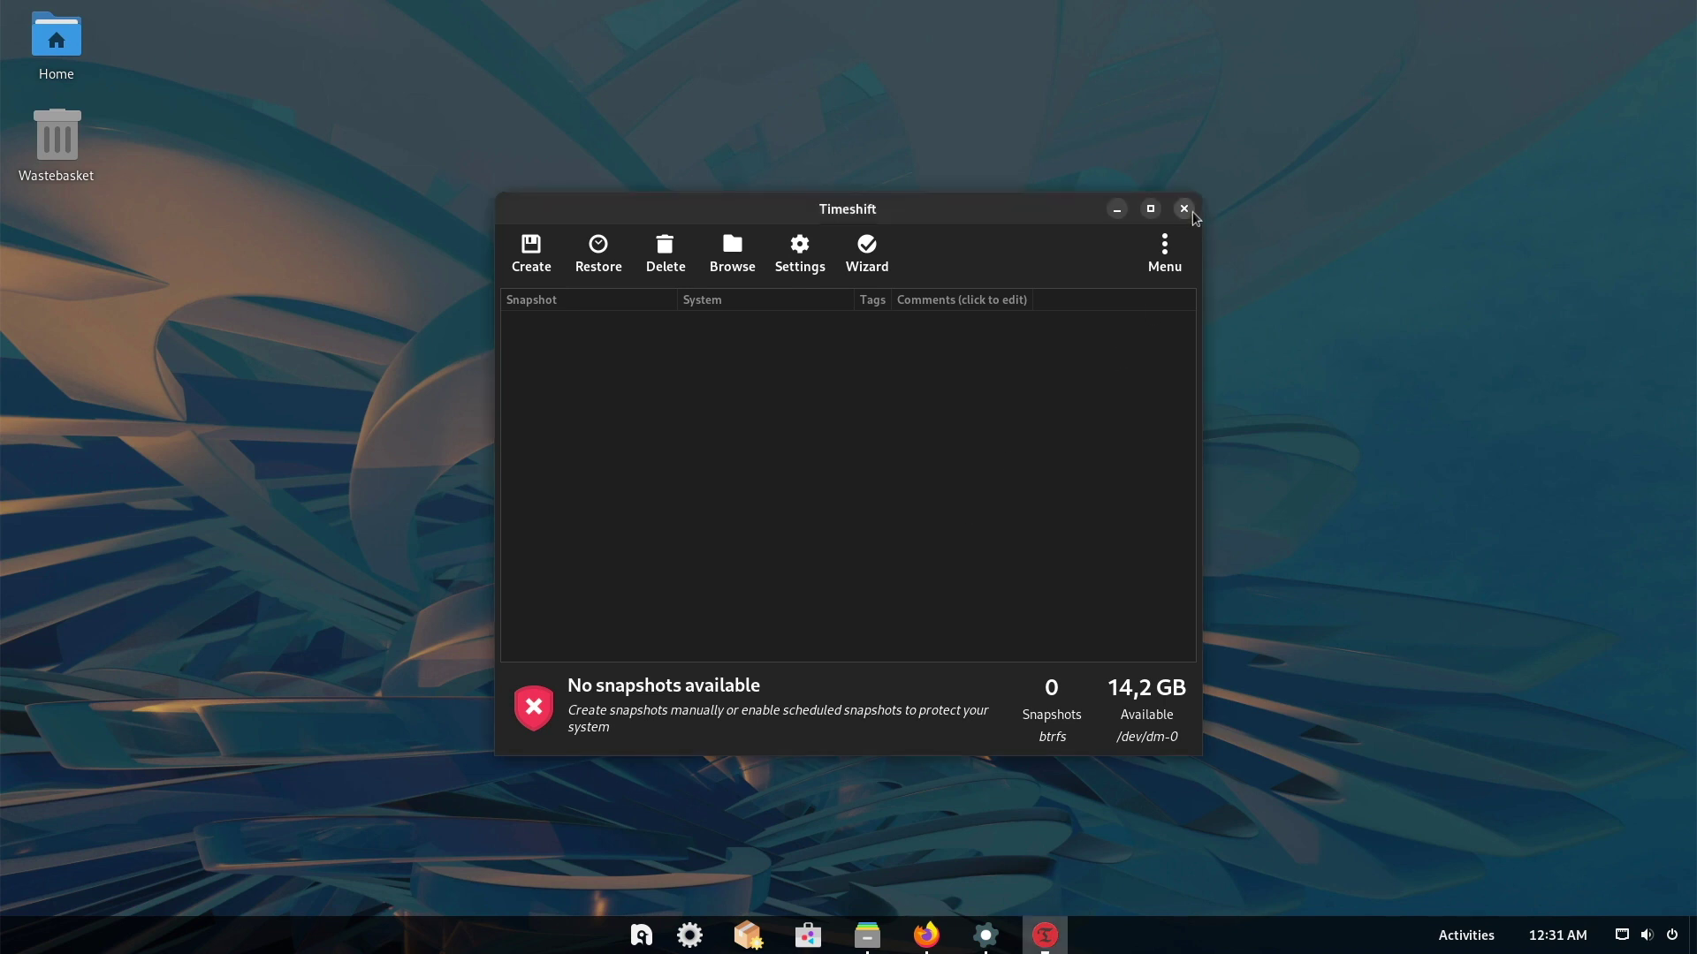
pyautogui.click(1190, 211)
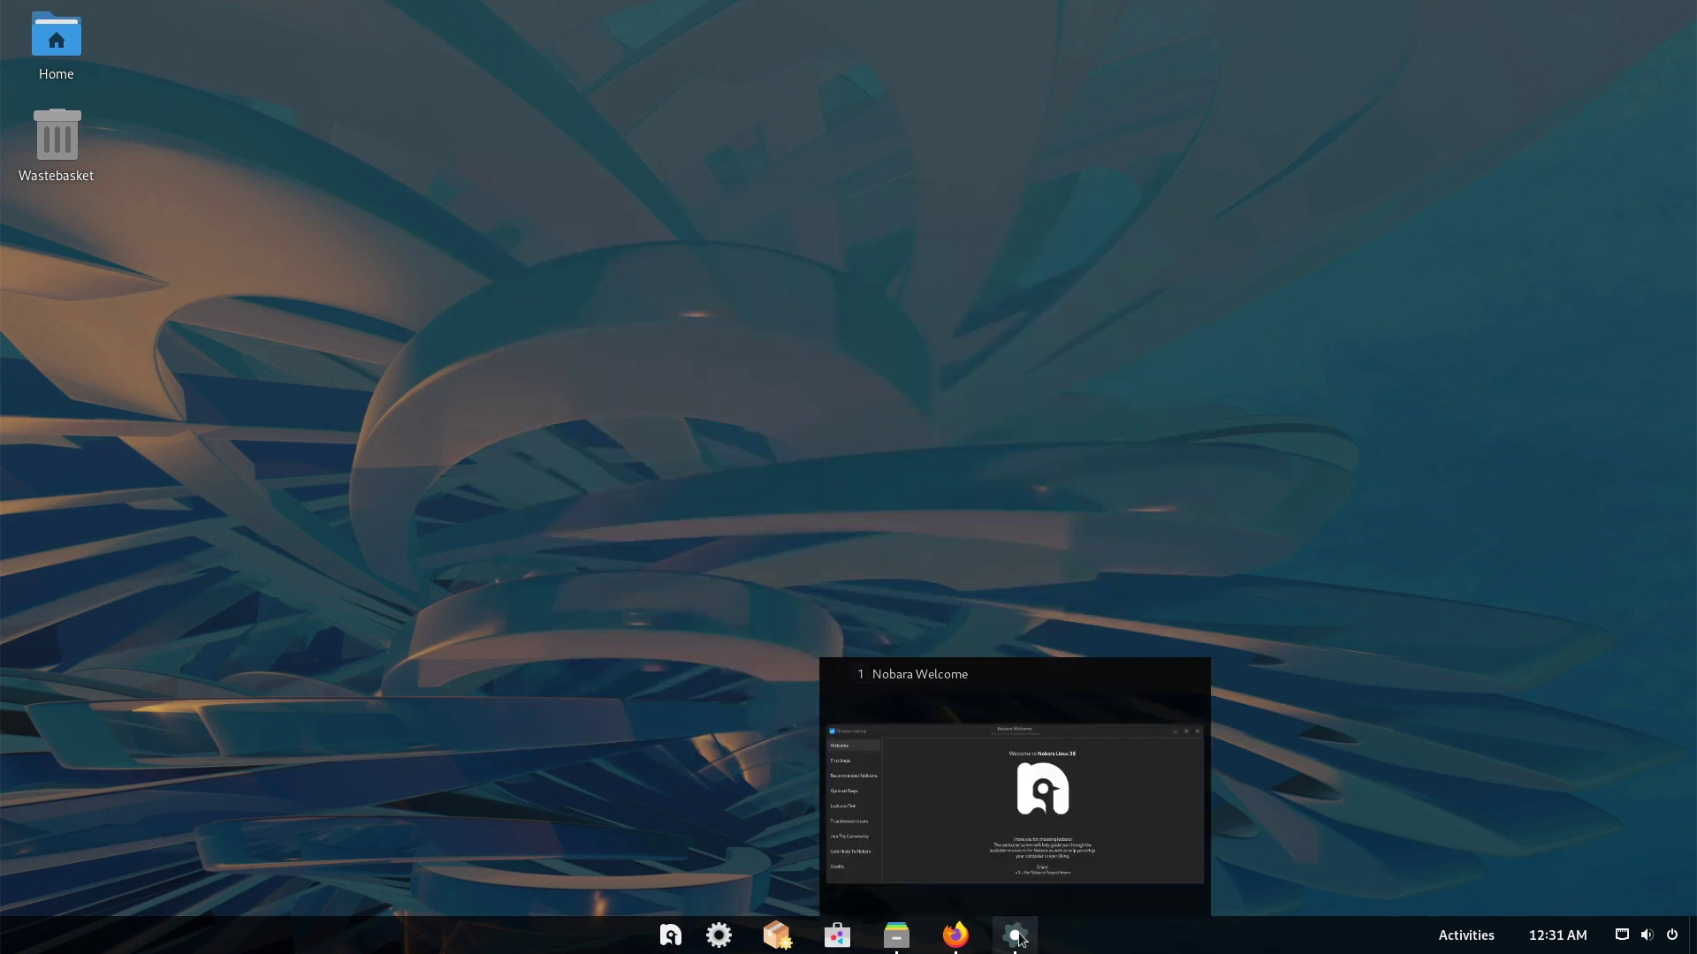
# Step: Restore Nobara Welcome on First Steps, make it taller, and open then close Web Apps
pyautogui.click(1021, 940)
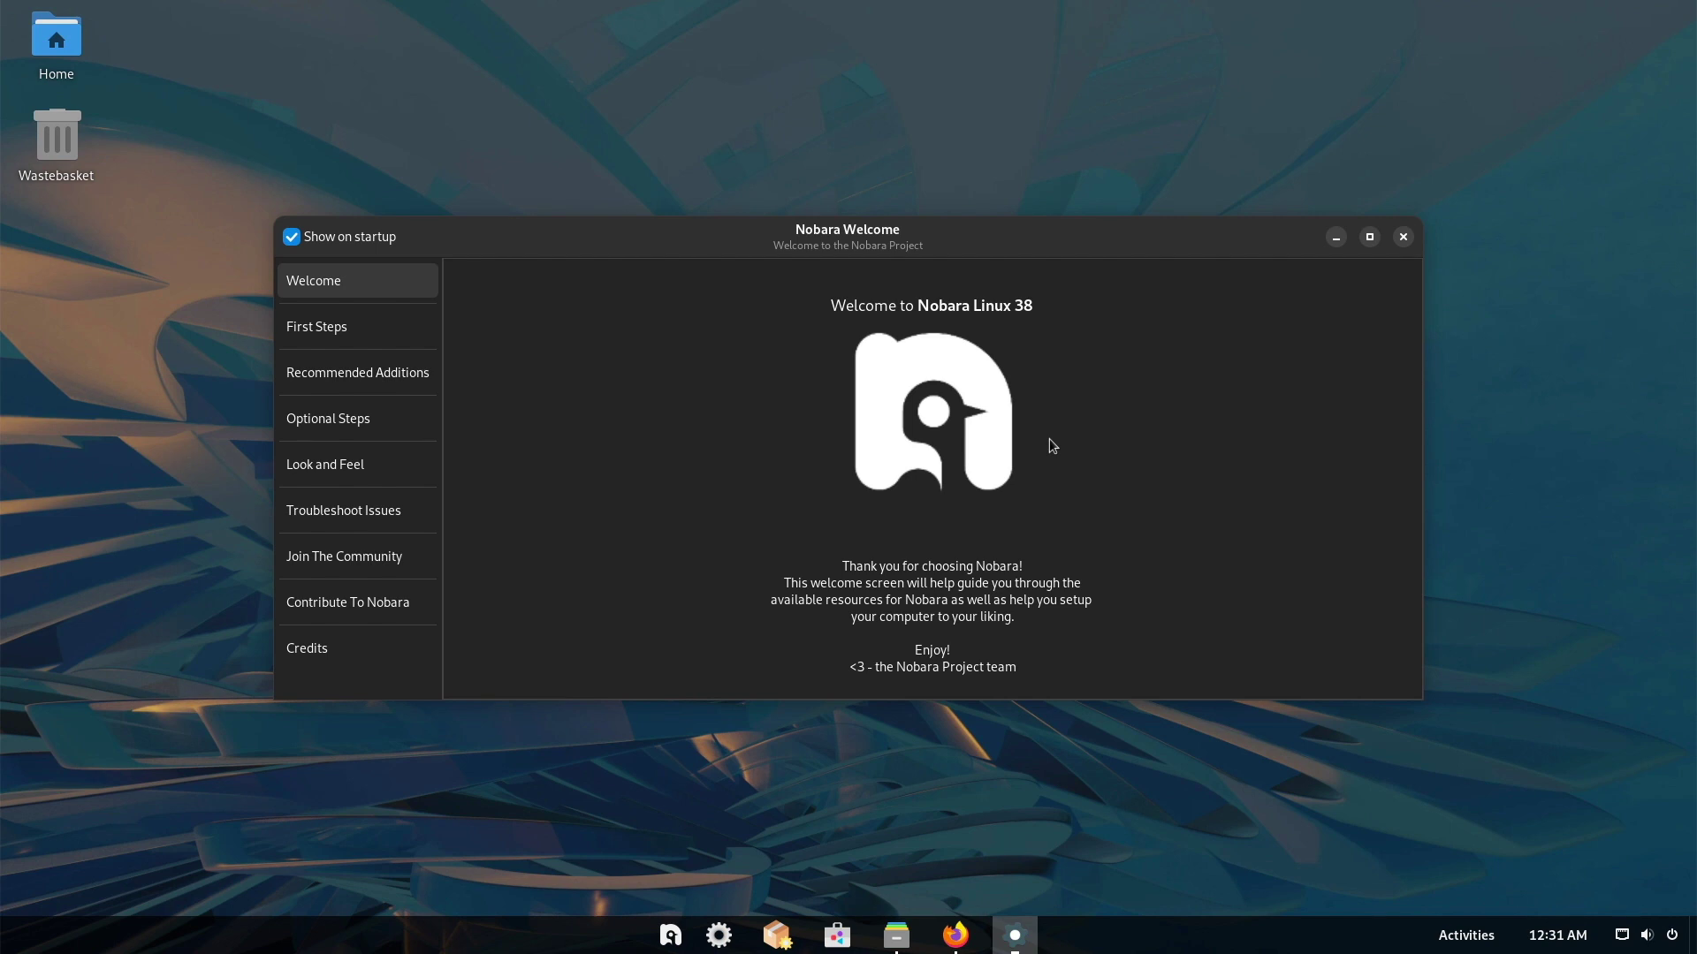
pyautogui.click(316, 326)
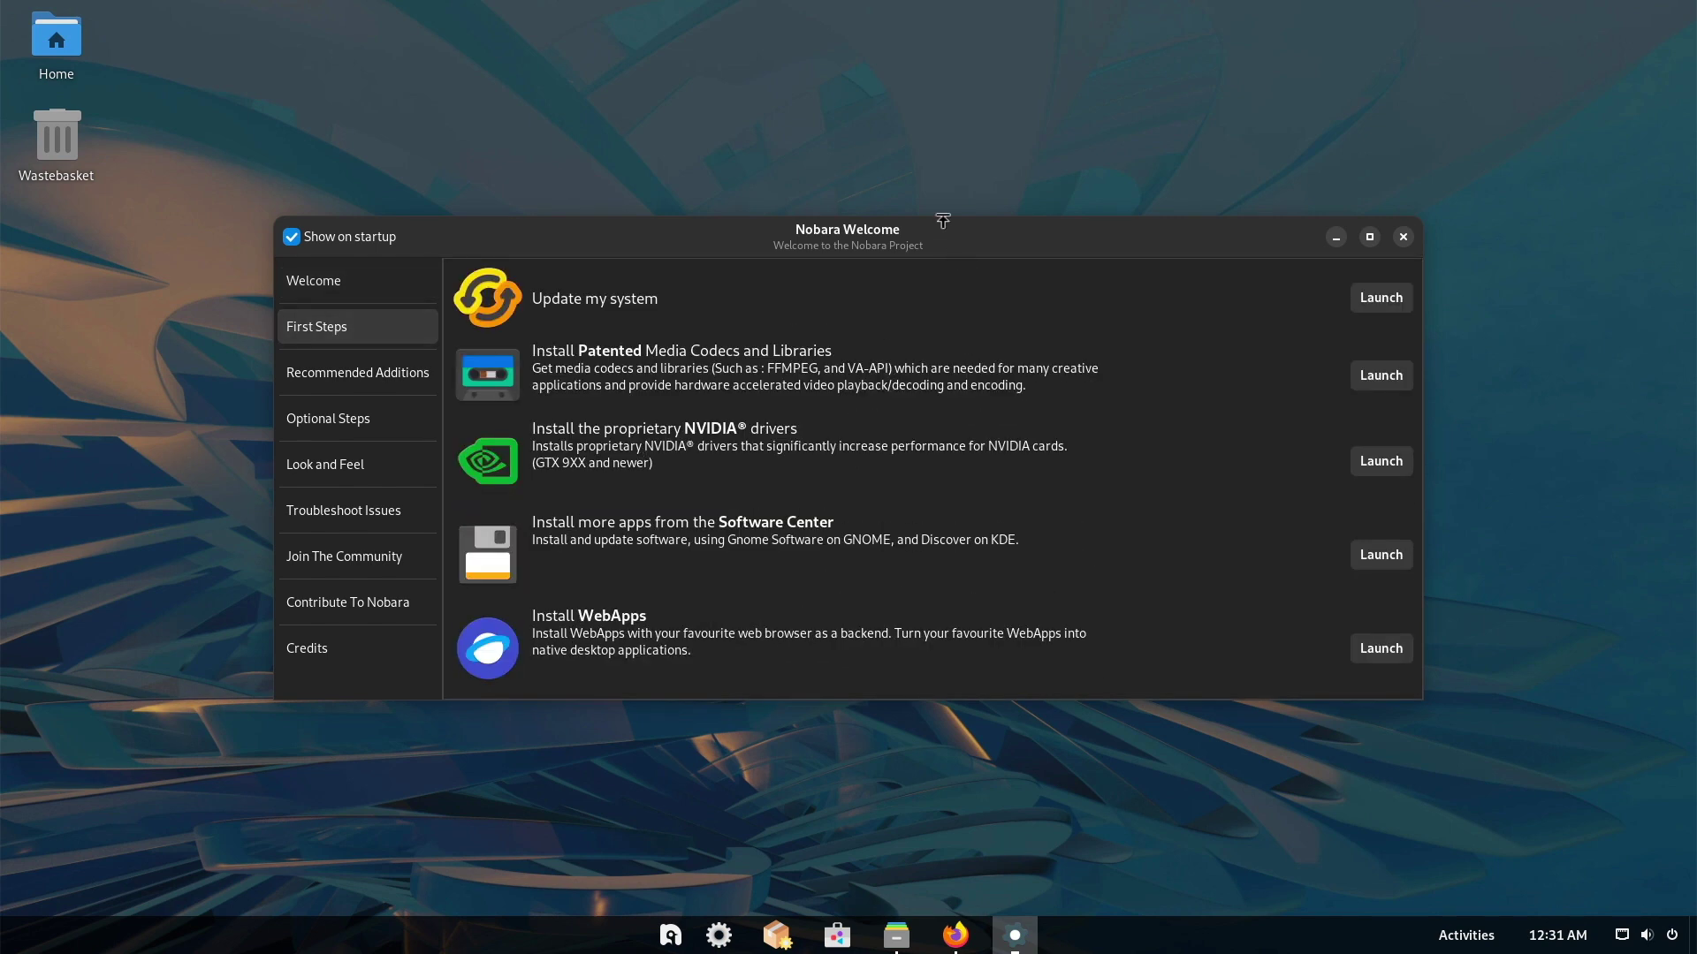
pyautogui.moveTo(942, 220); pyautogui.dragTo(923, 114)
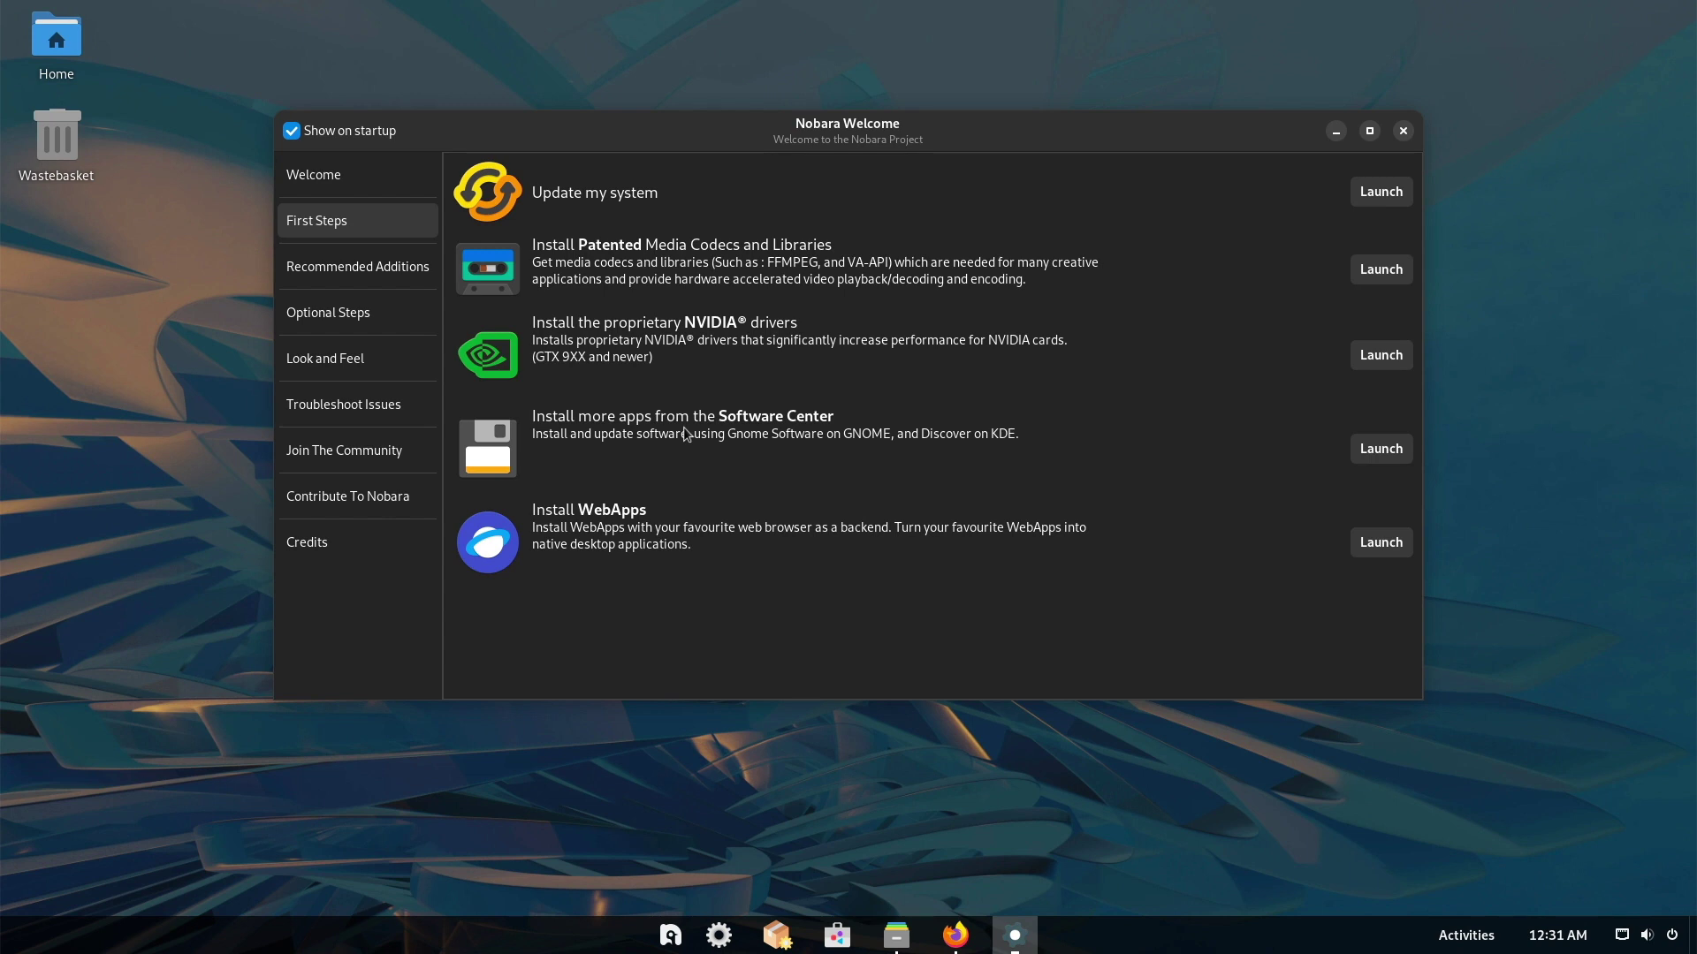
pyautogui.click(1382, 552)
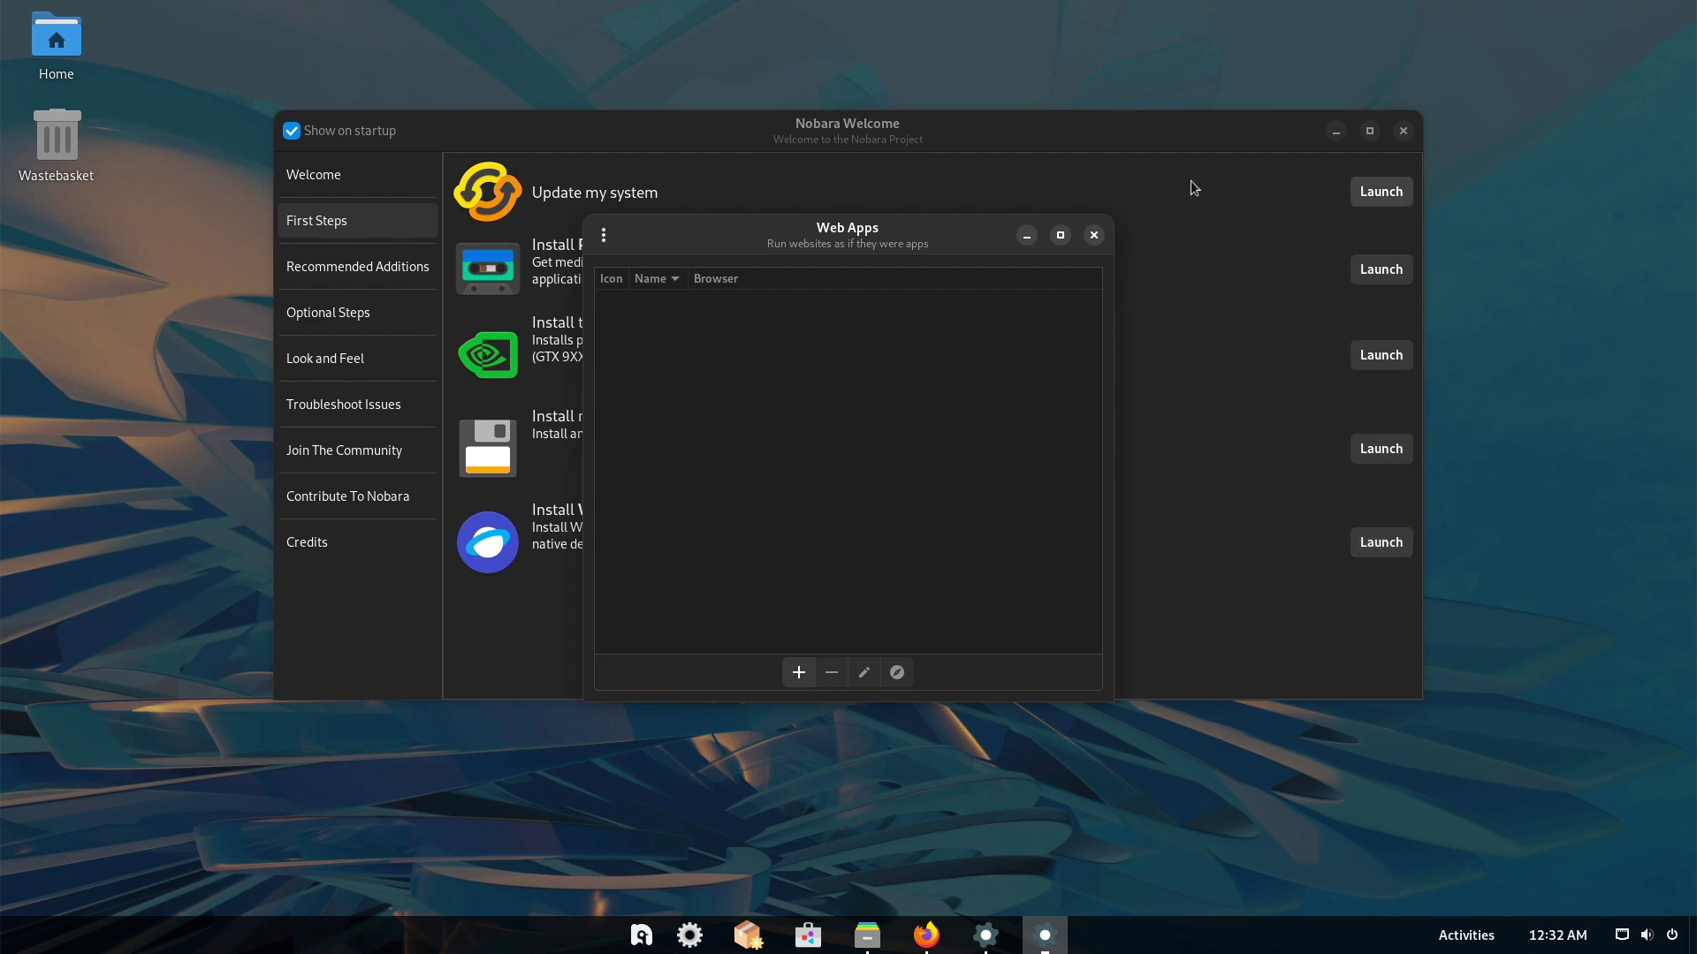
pyautogui.hotkey('alt', 'F4')
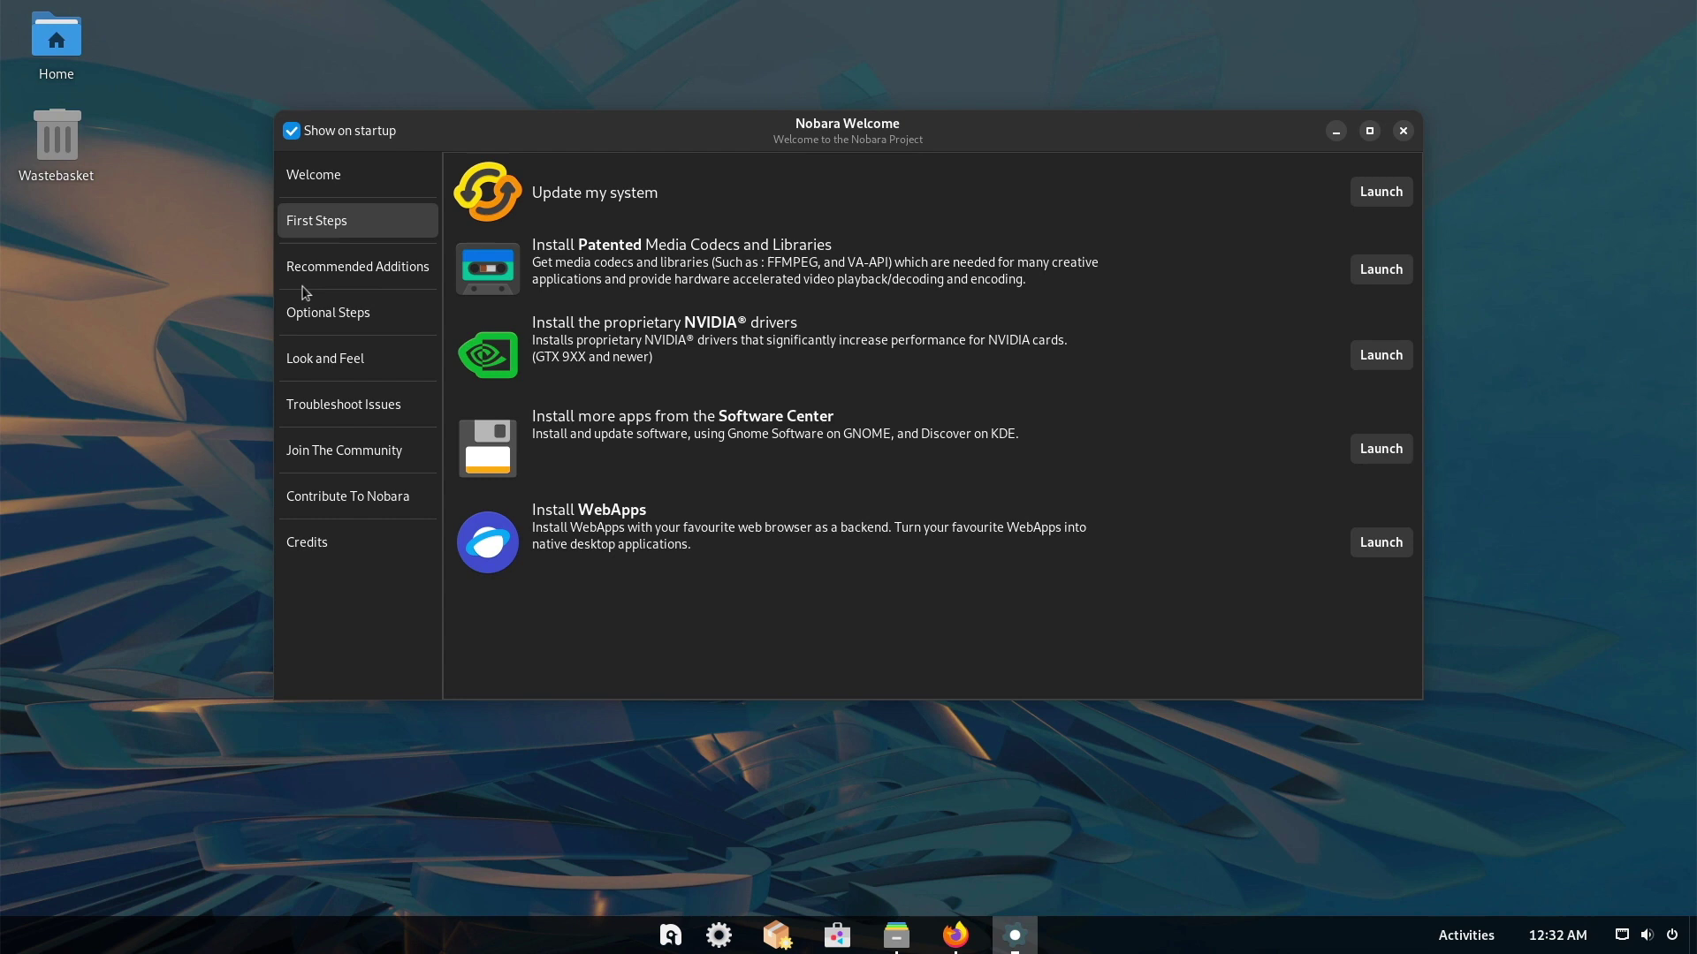
# Step: Step through the Recommended Additions and Optional Steps pages to reach Look and Feel
pyautogui.click(346, 266)
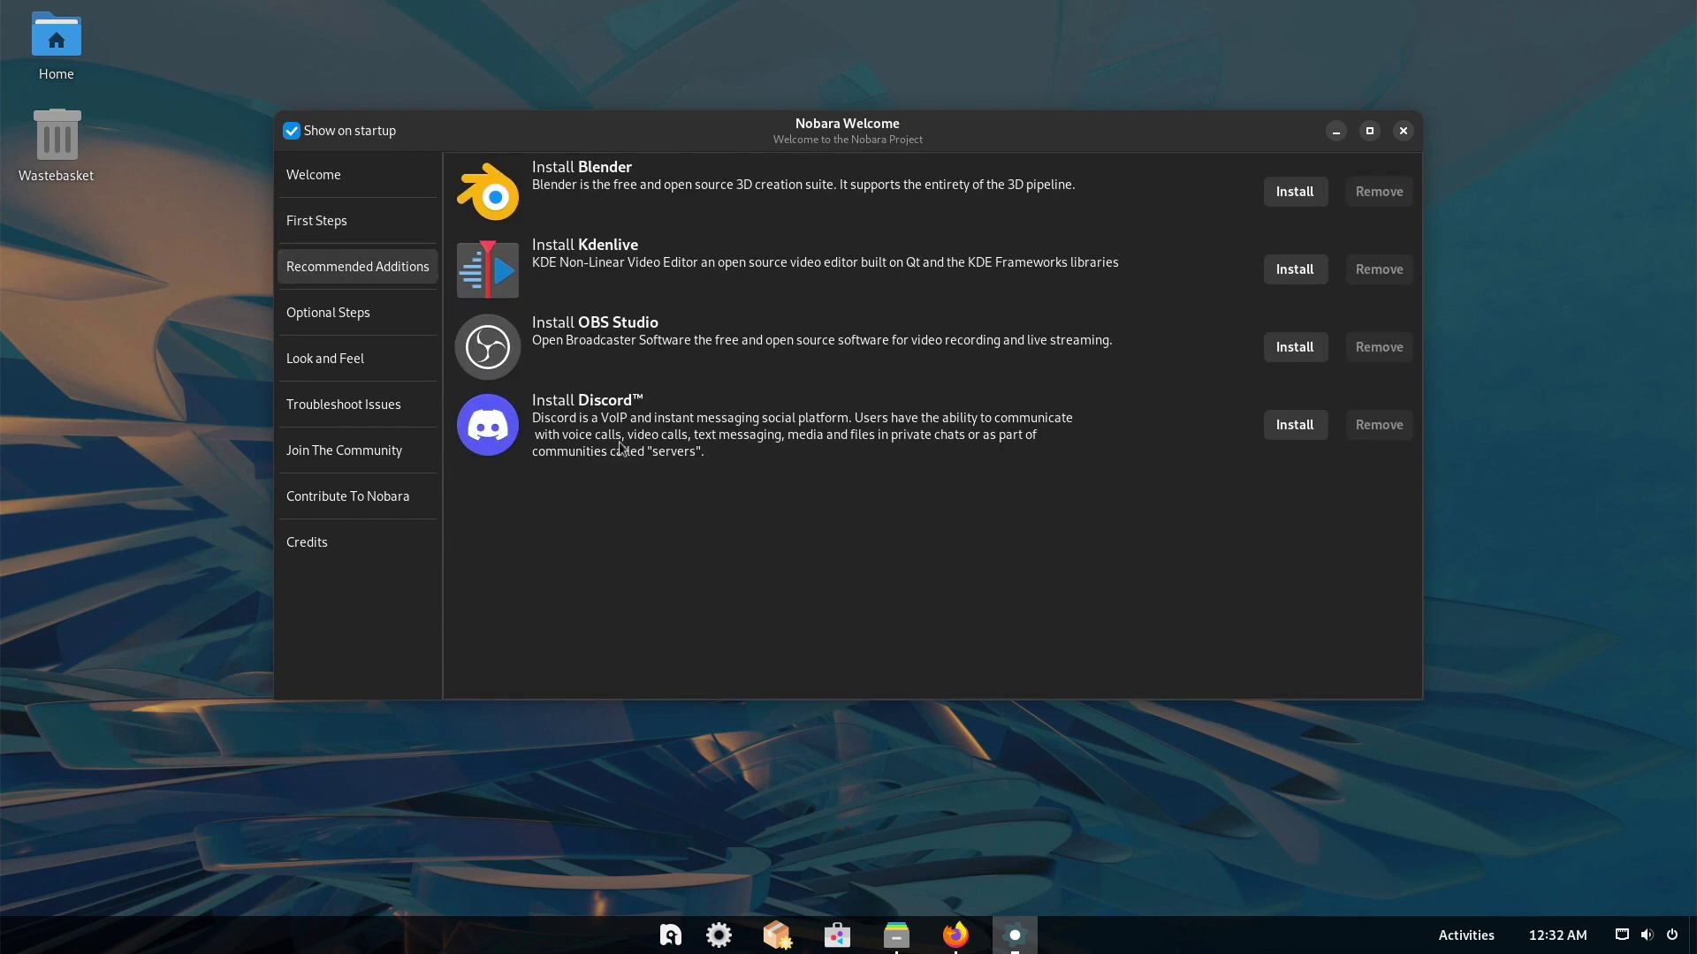
pyautogui.click(303, 309)
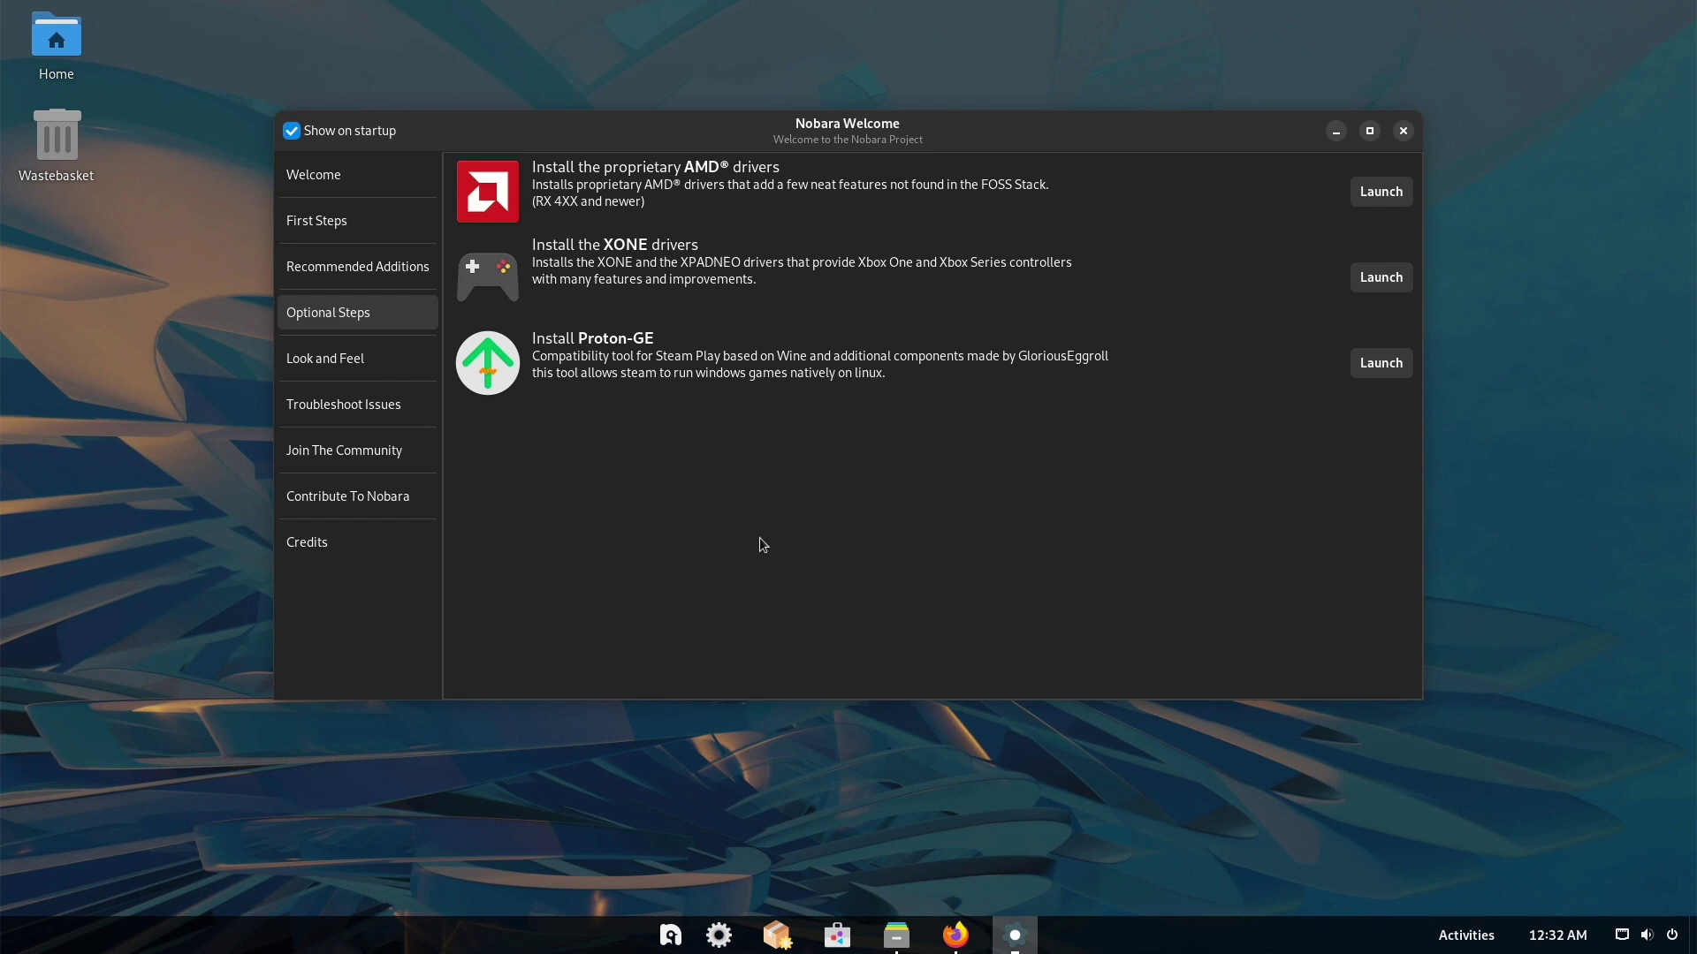
pyautogui.click(364, 369)
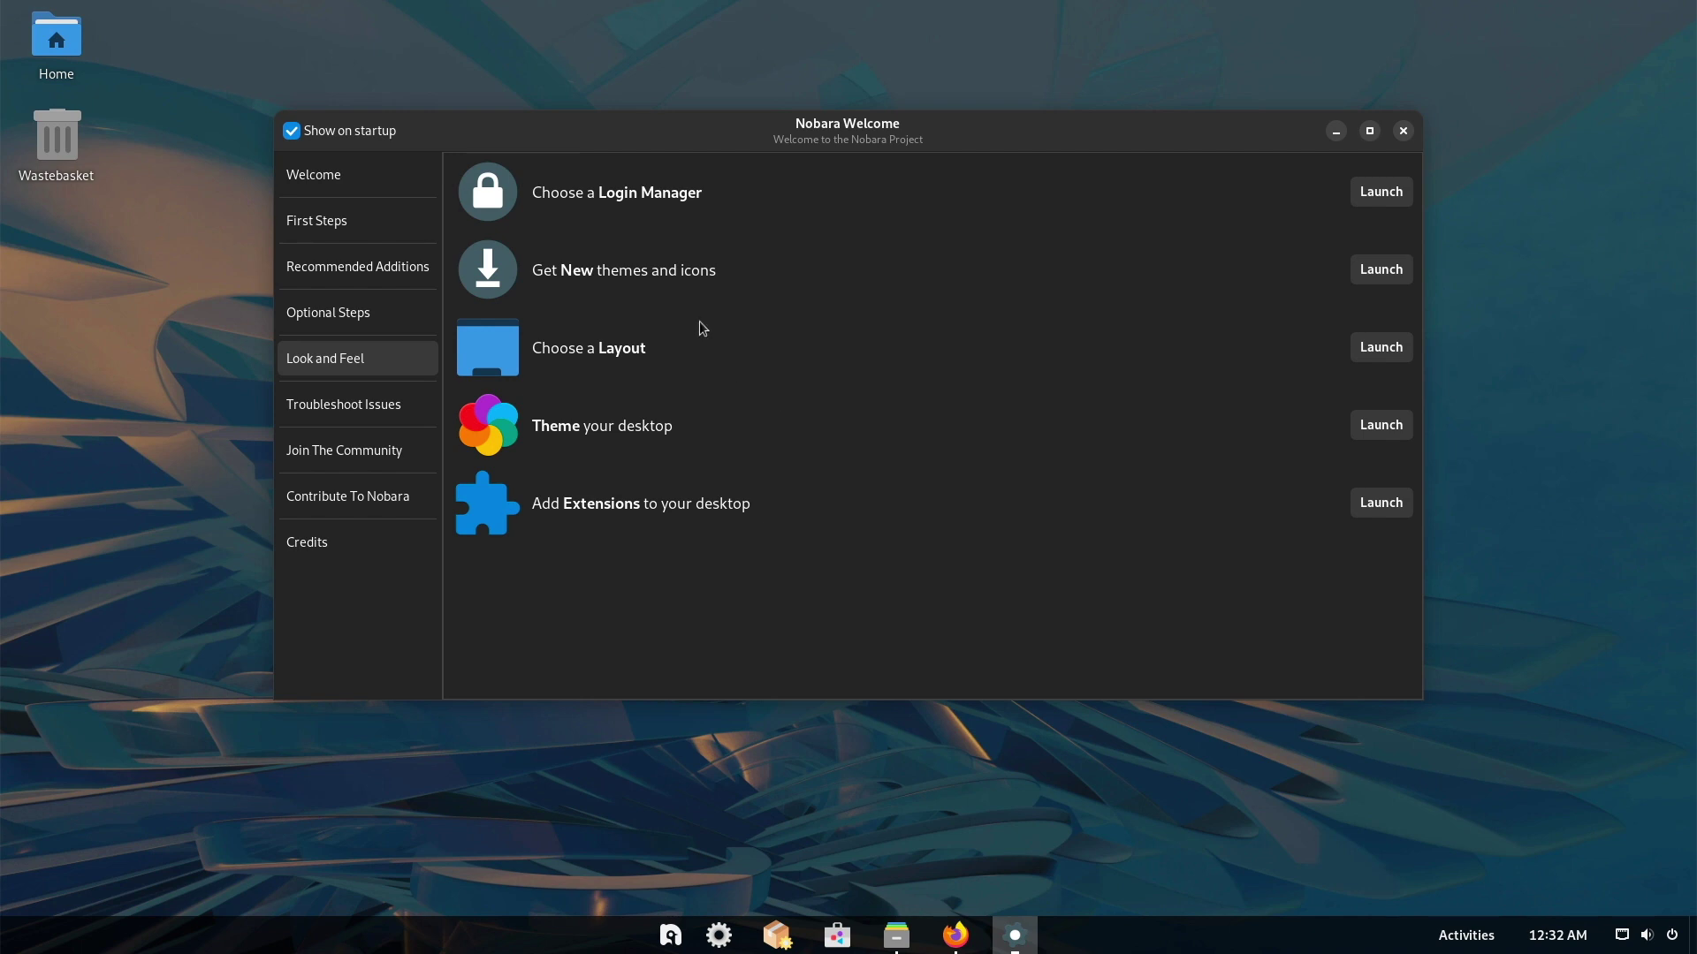
# Step: Open the pling.com themes and icons site in Firefox, then minimise Firefox
pyautogui.click(1380, 272)
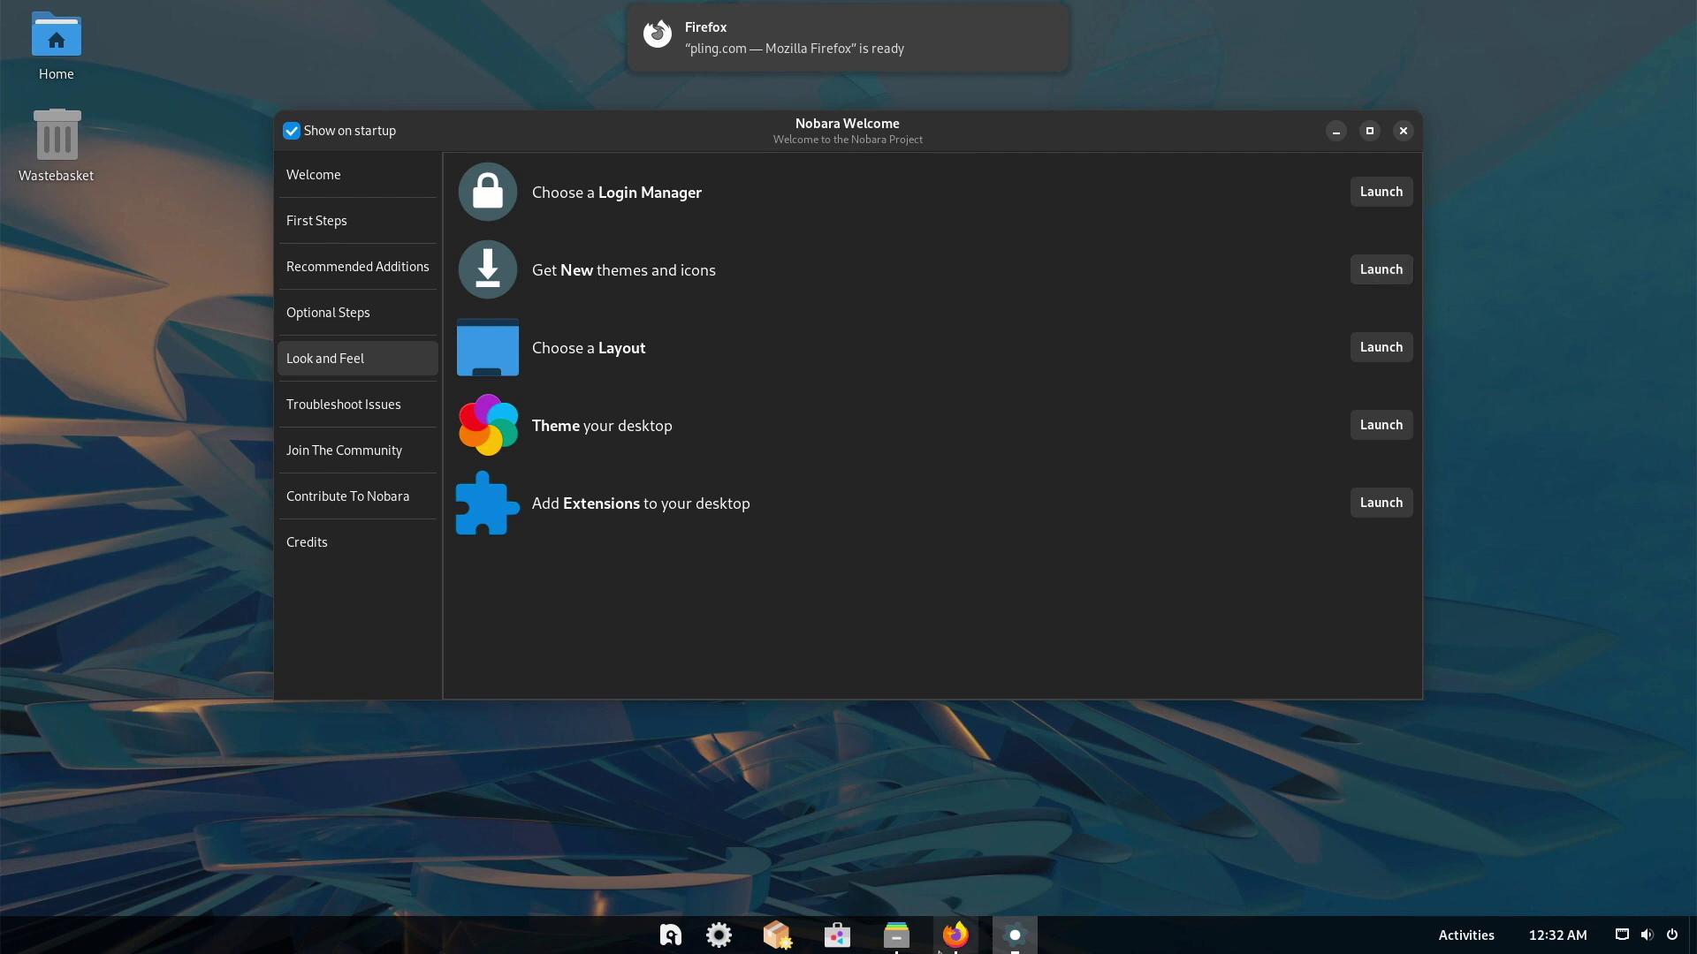
pyautogui.click(795, 40)
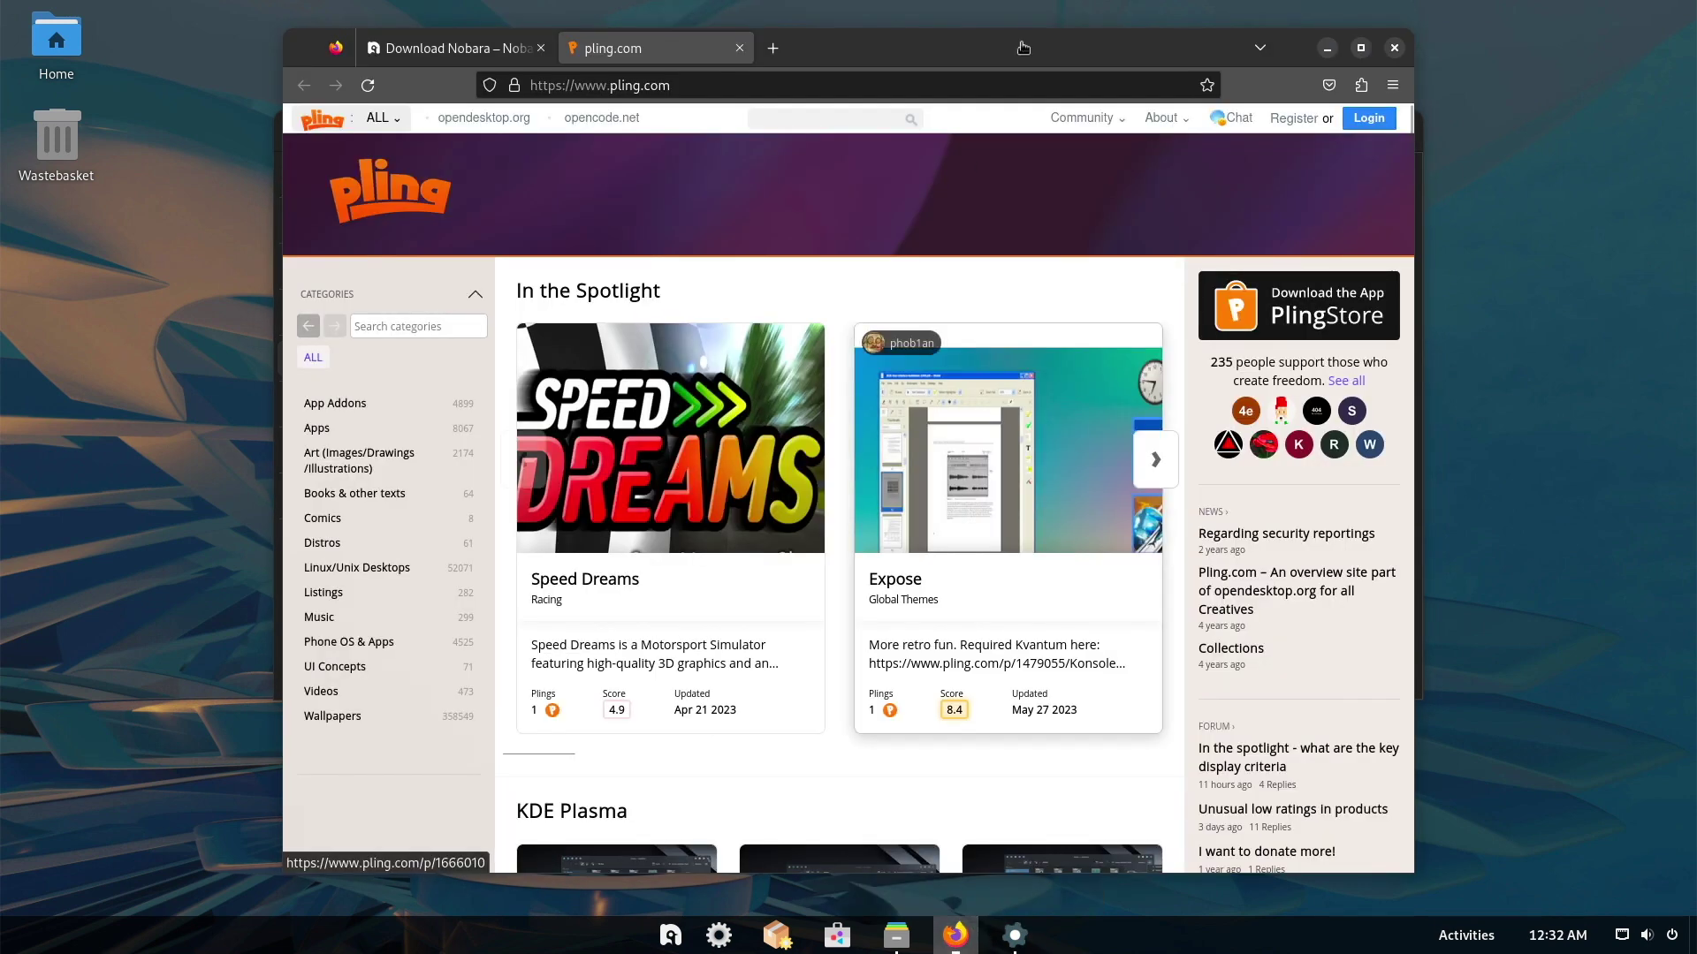
pyautogui.moveTo(841, 63); pyautogui.dragTo(688, 70)
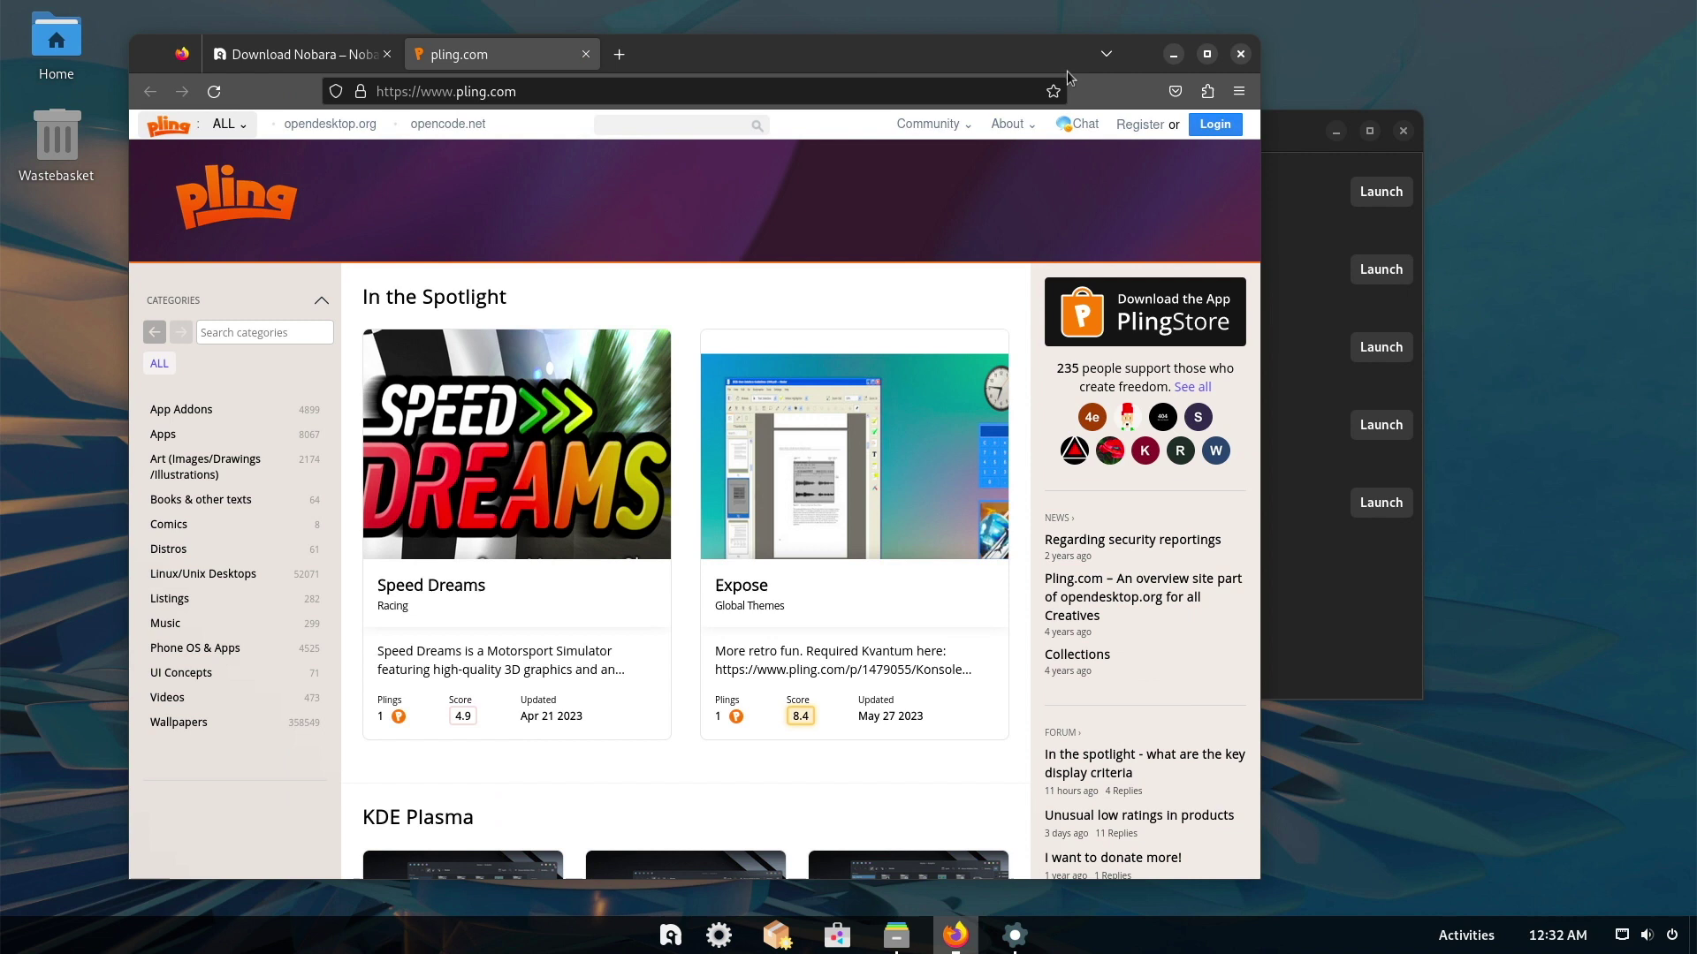
pyautogui.click(1172, 54)
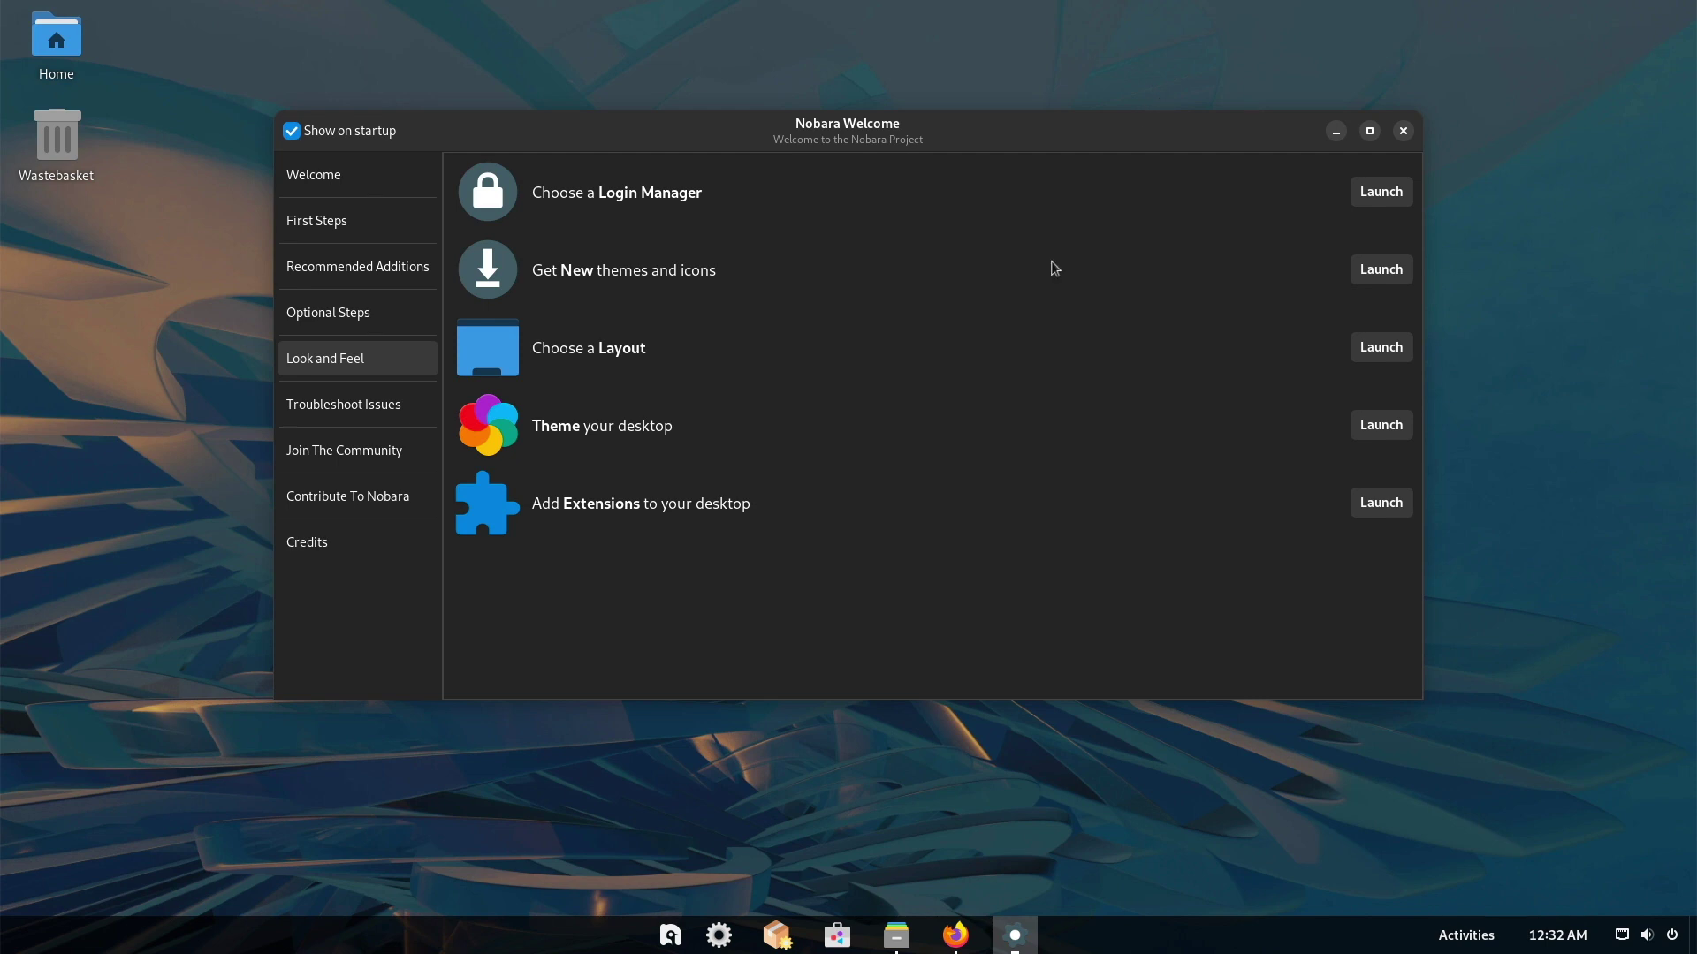
# Step: Open the Gnome Layouts chooser and close it unchanged, then launch the desktop theming tool
pyautogui.click(1381, 346)
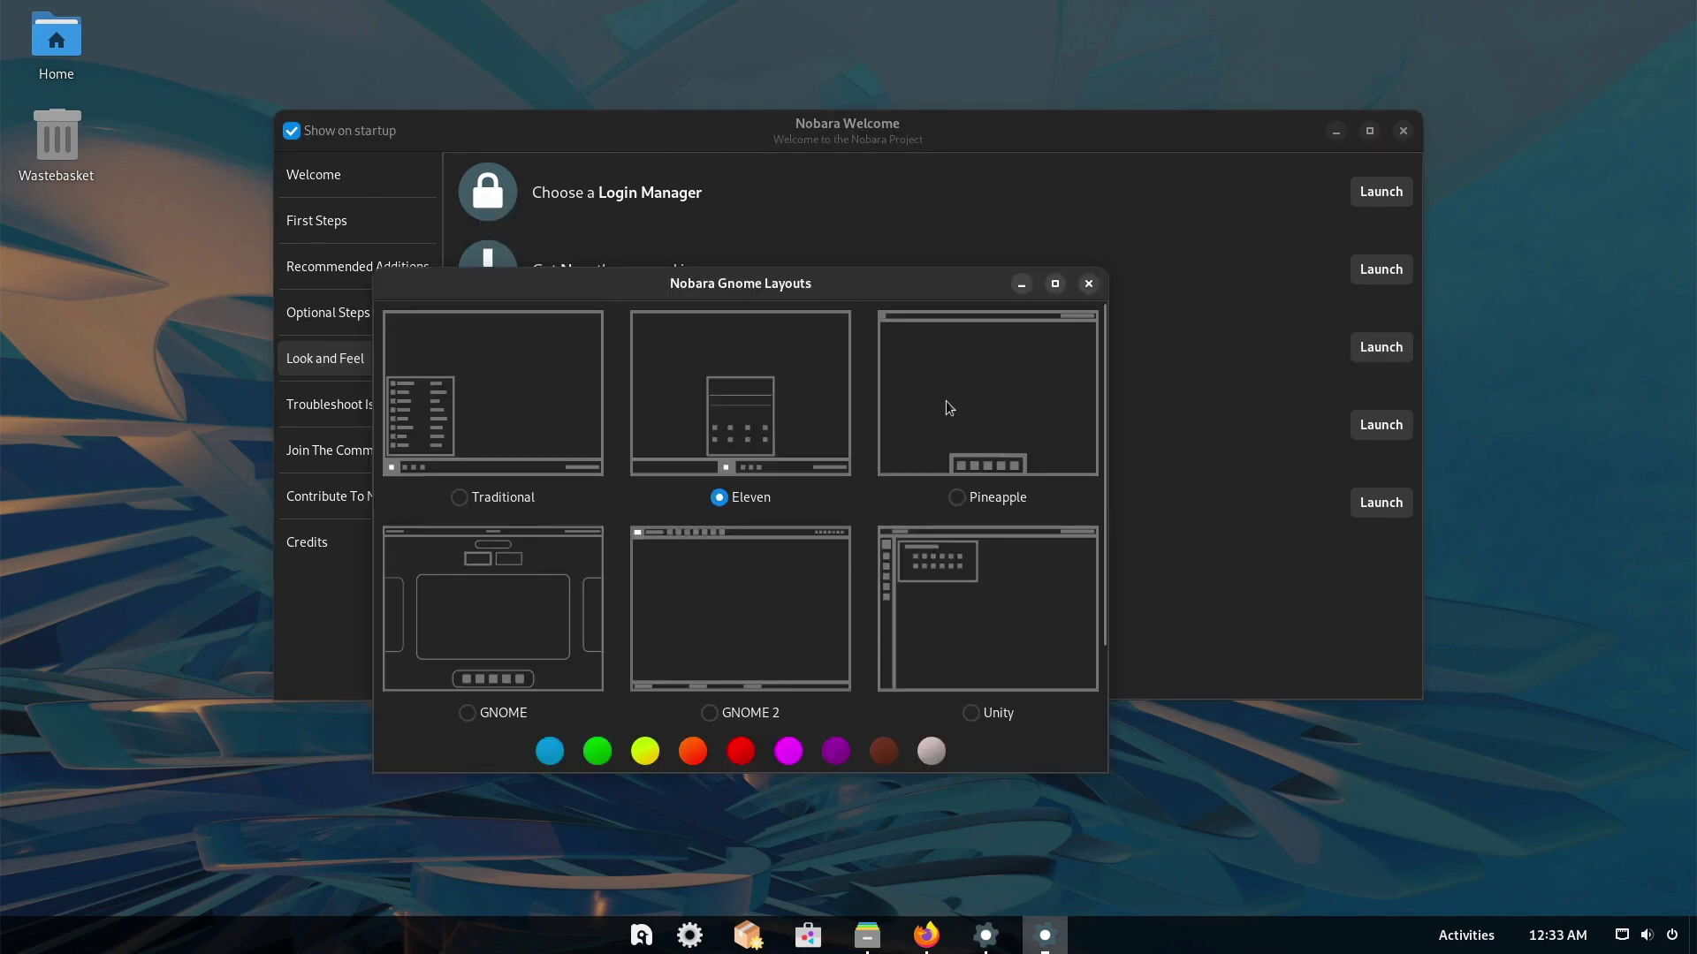
pyautogui.click(1088, 283)
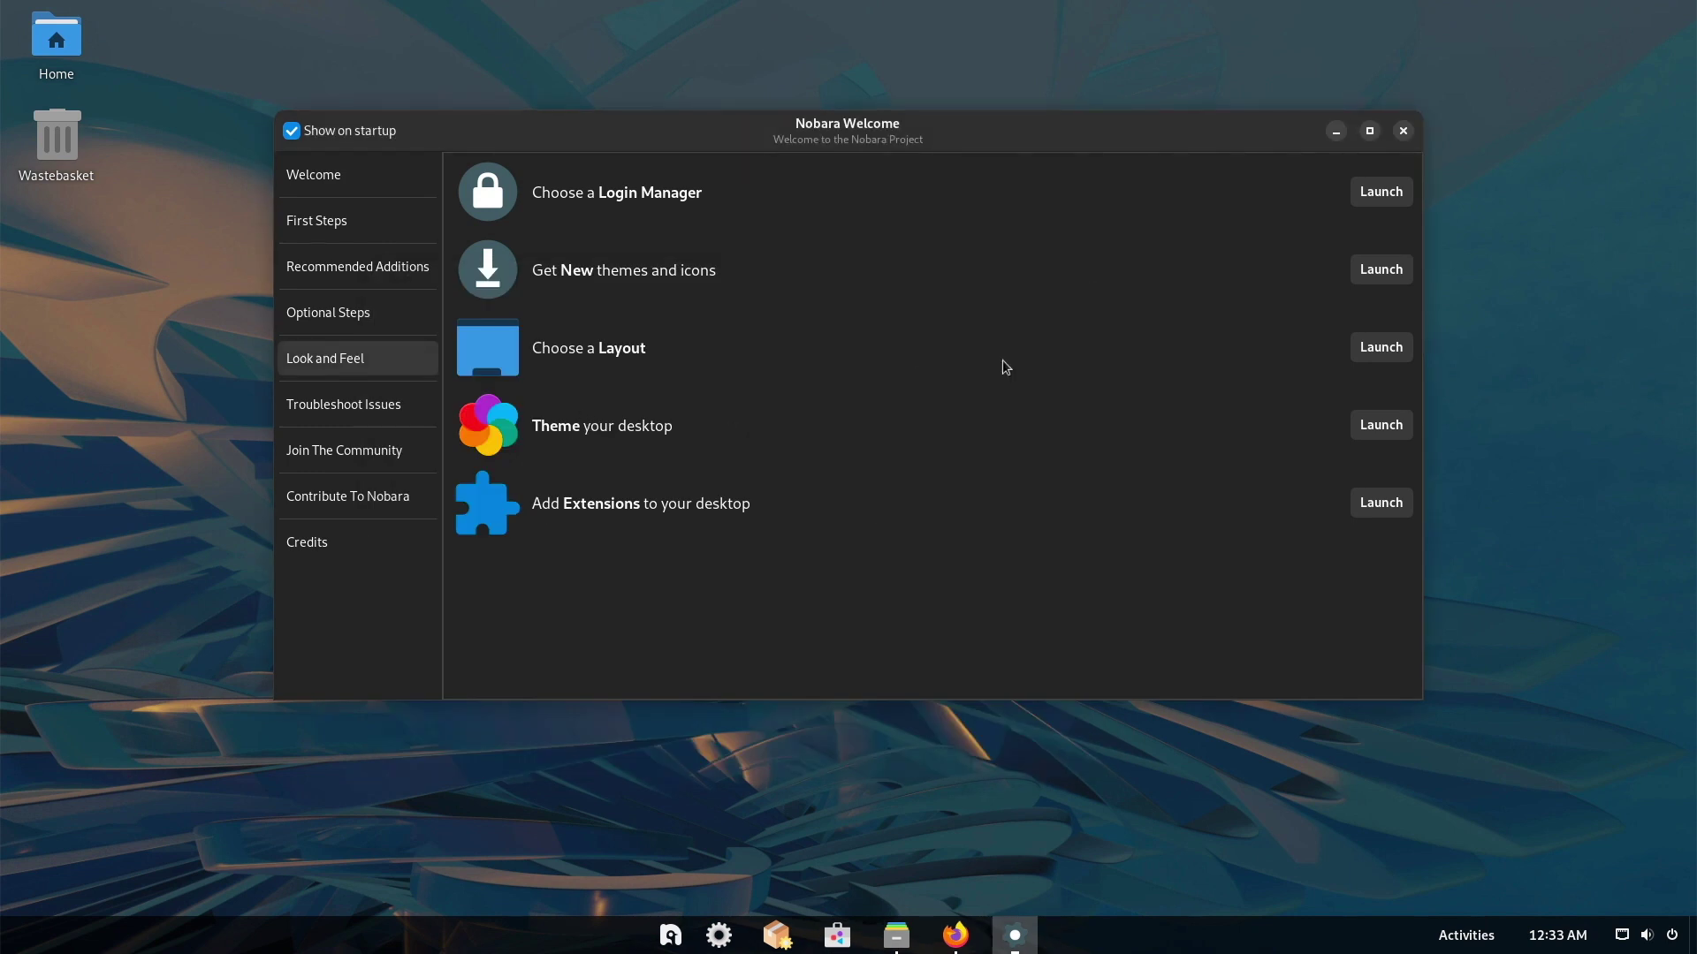
pyautogui.click(1379, 424)
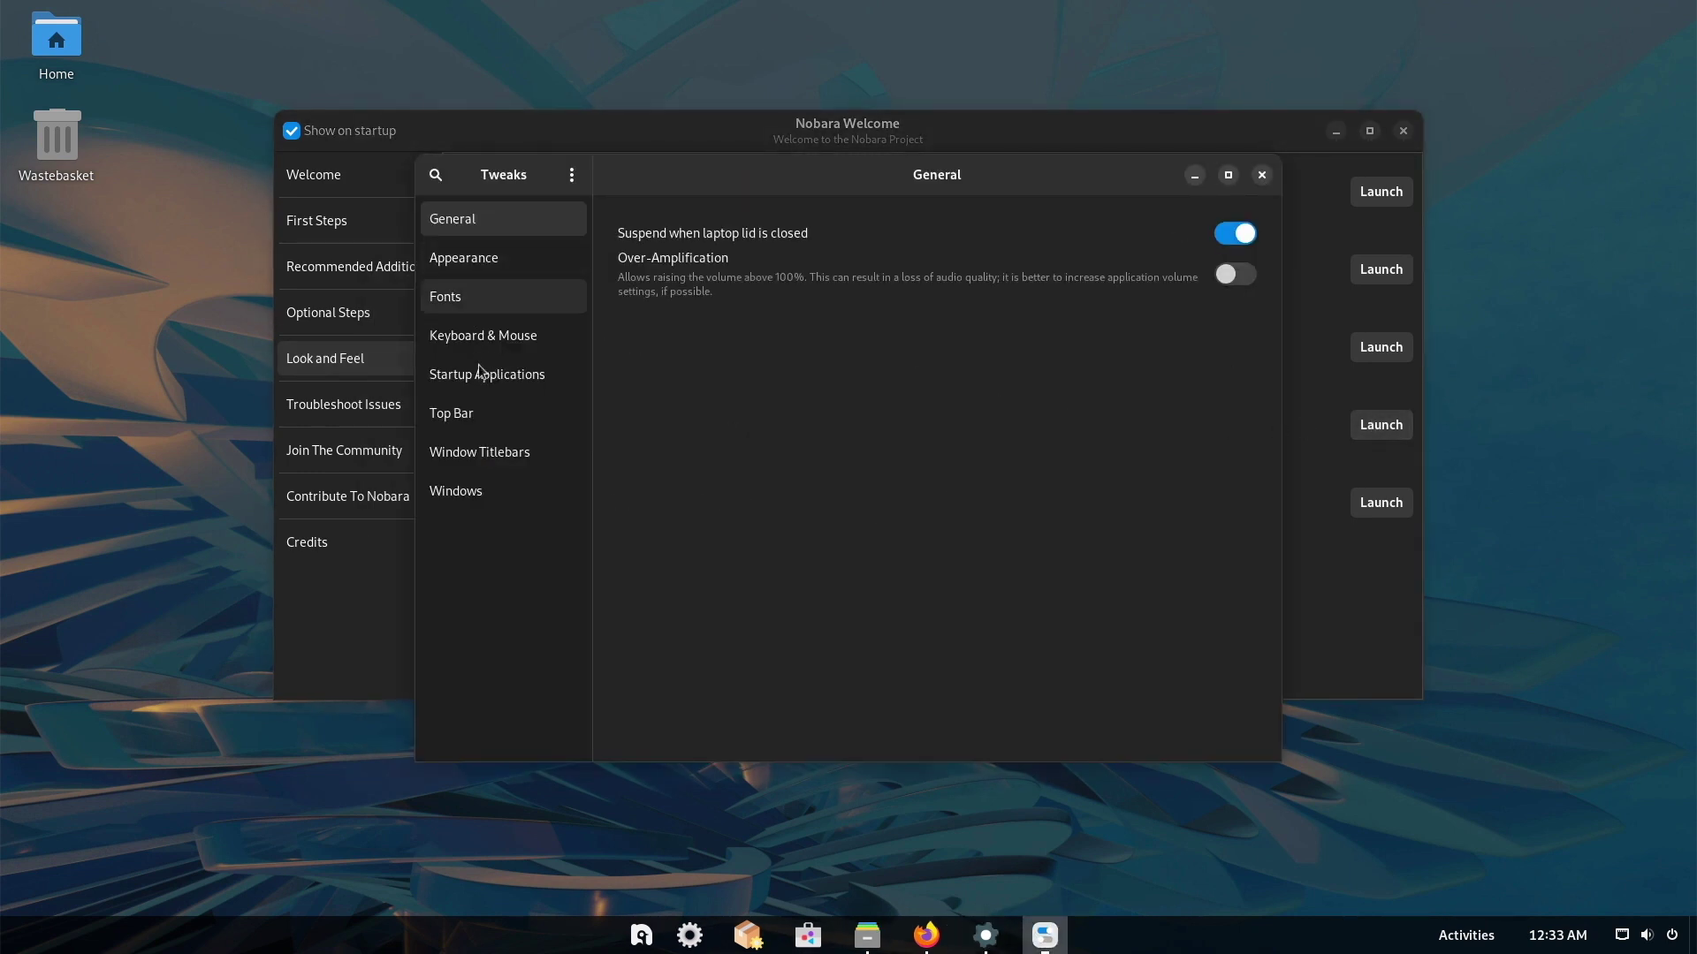
# Step: View Tweaks' Appearance settings, close Tweaks, and launch Extension Manager
pyautogui.click(475, 256)
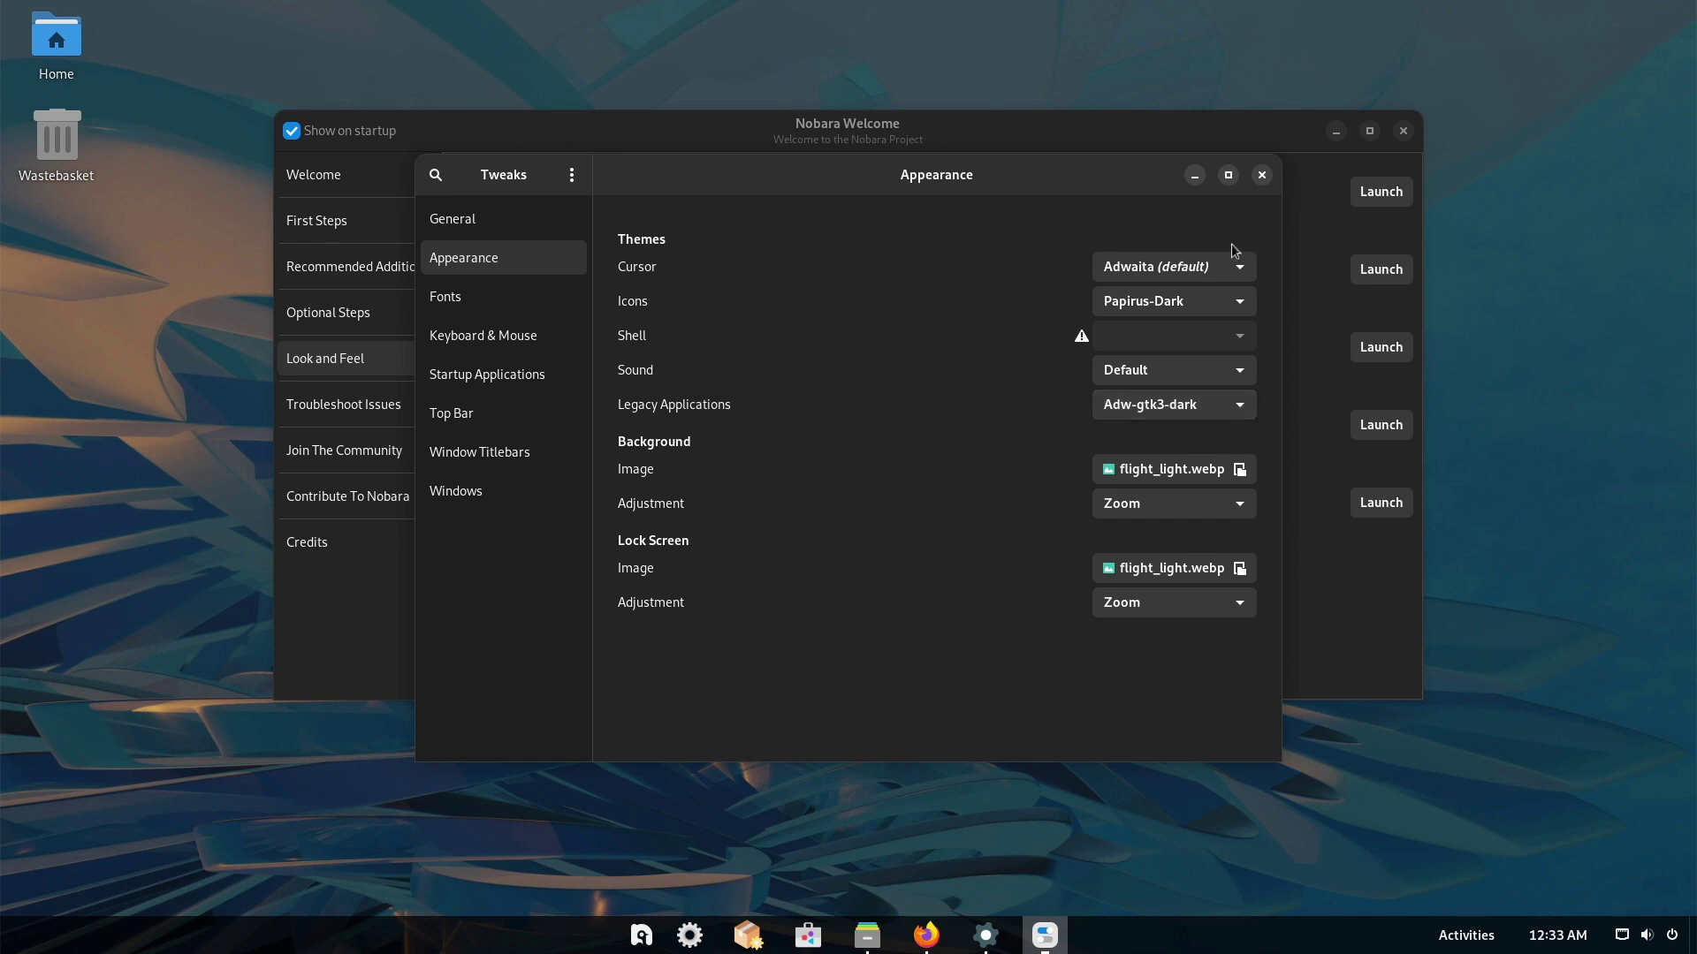
pyautogui.click(1261, 175)
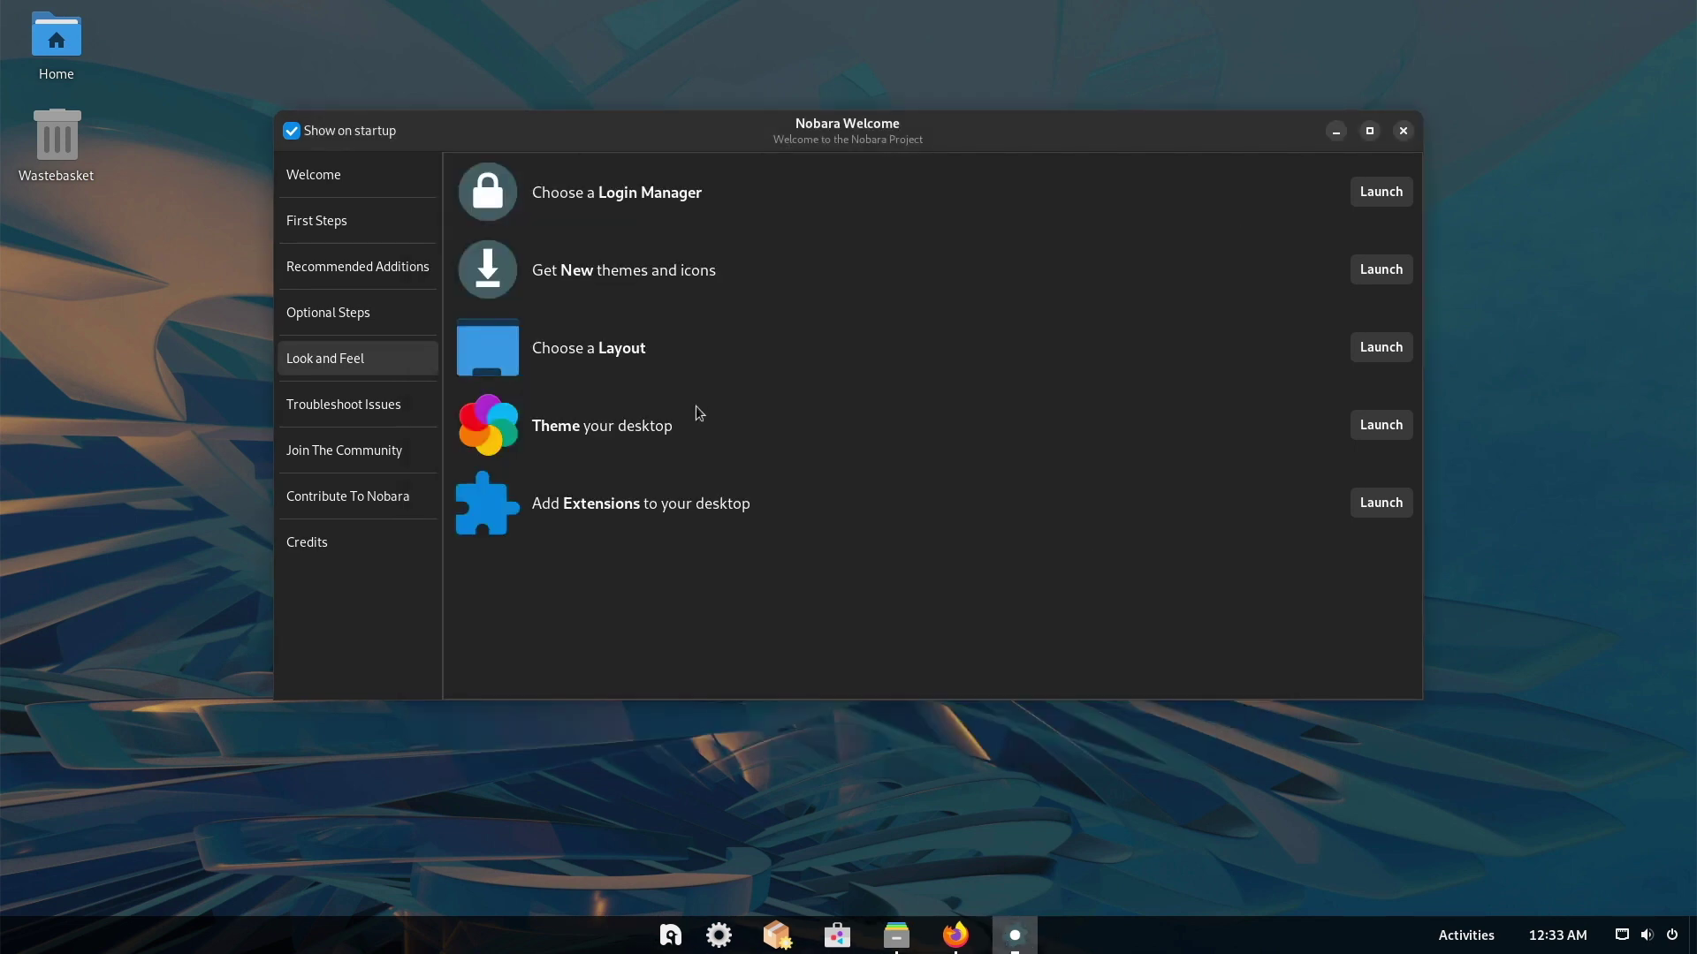
pyautogui.click(1379, 504)
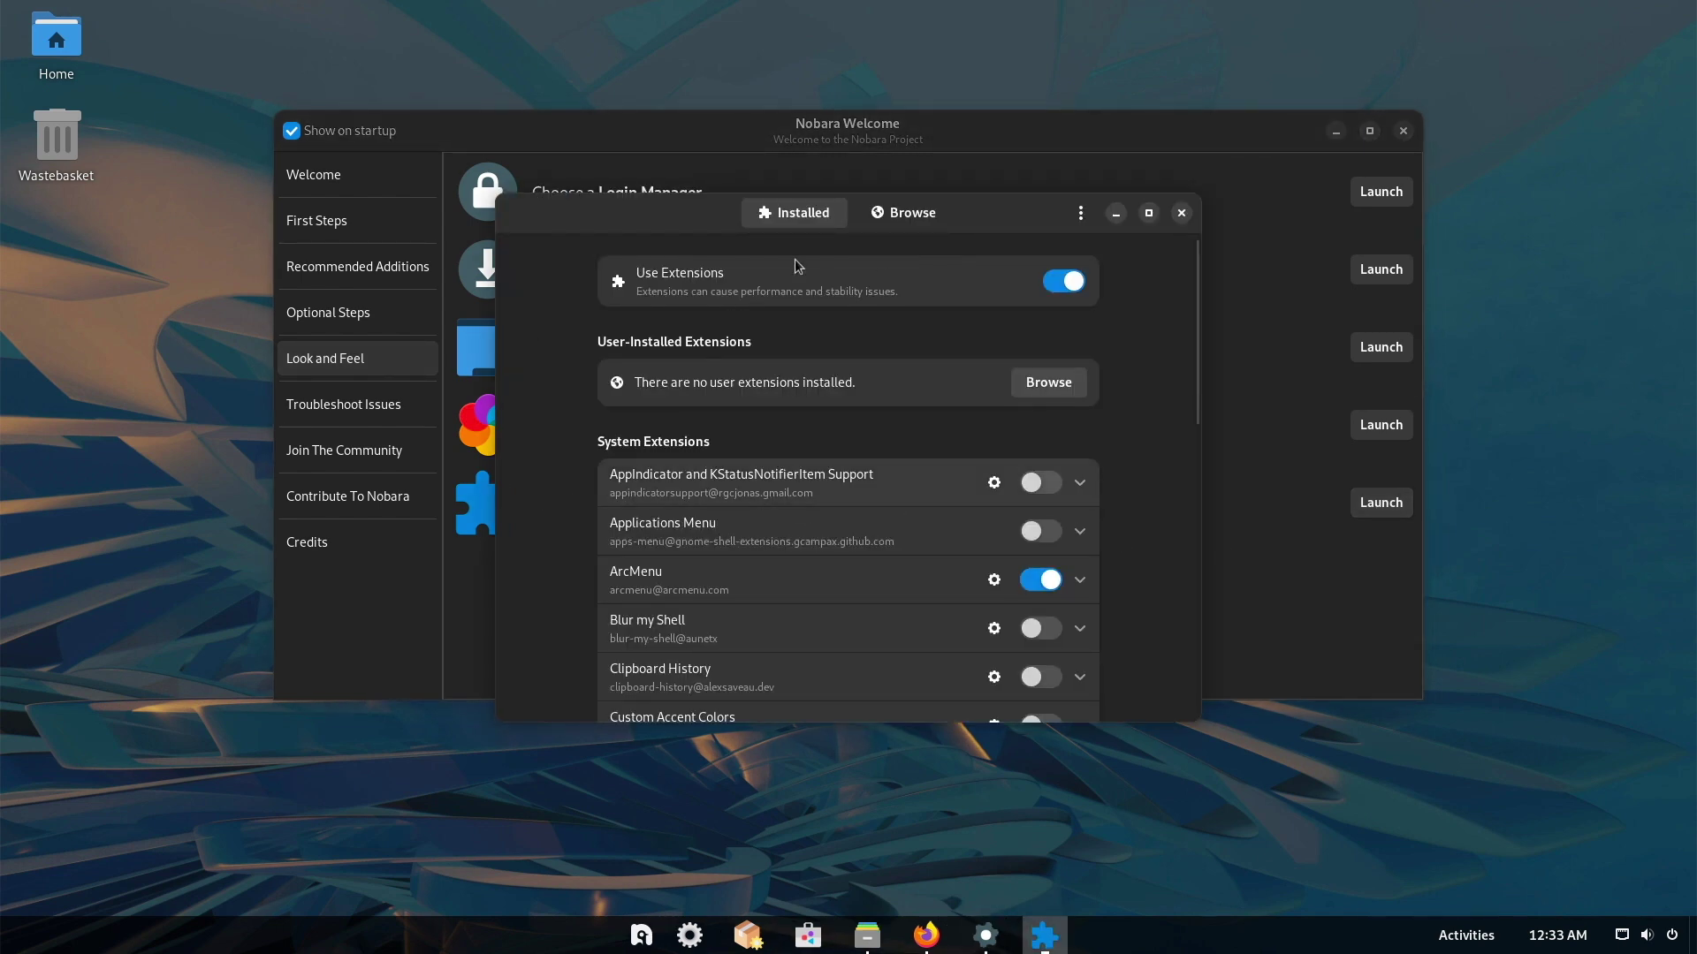
# Step: Browse online extensions, close Extension Manager, and show the Troubleshoot Issues page
pyautogui.click(916, 220)
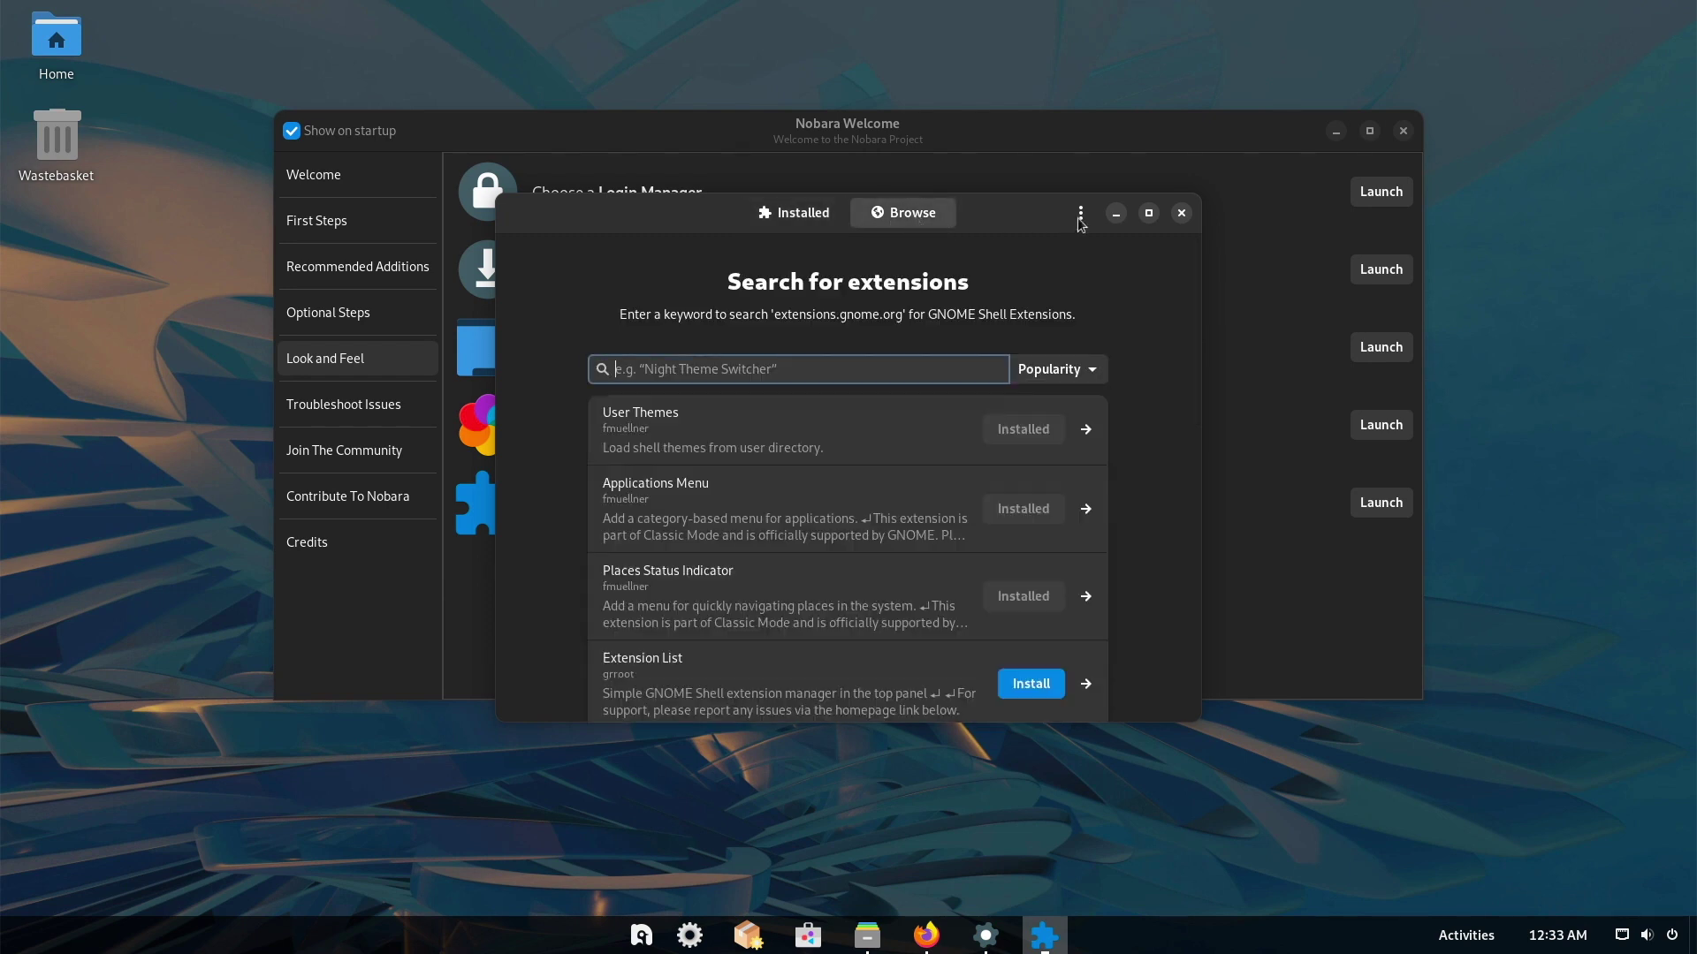
pyautogui.click(1181, 213)
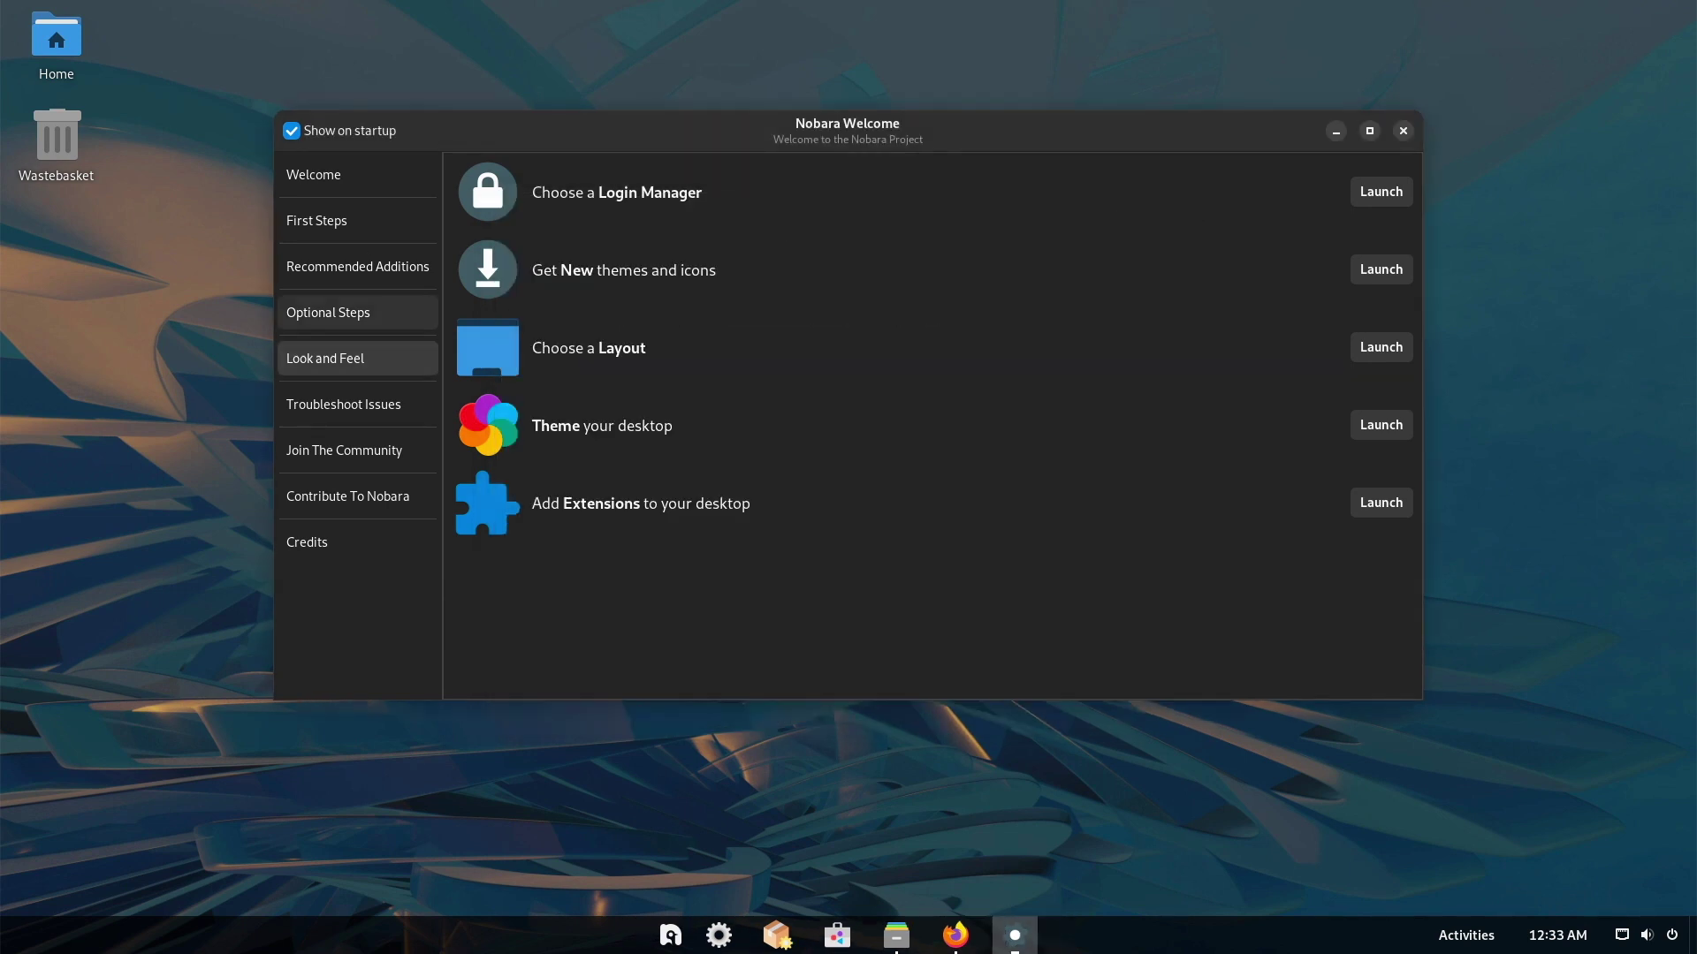
pyautogui.click(330, 403)
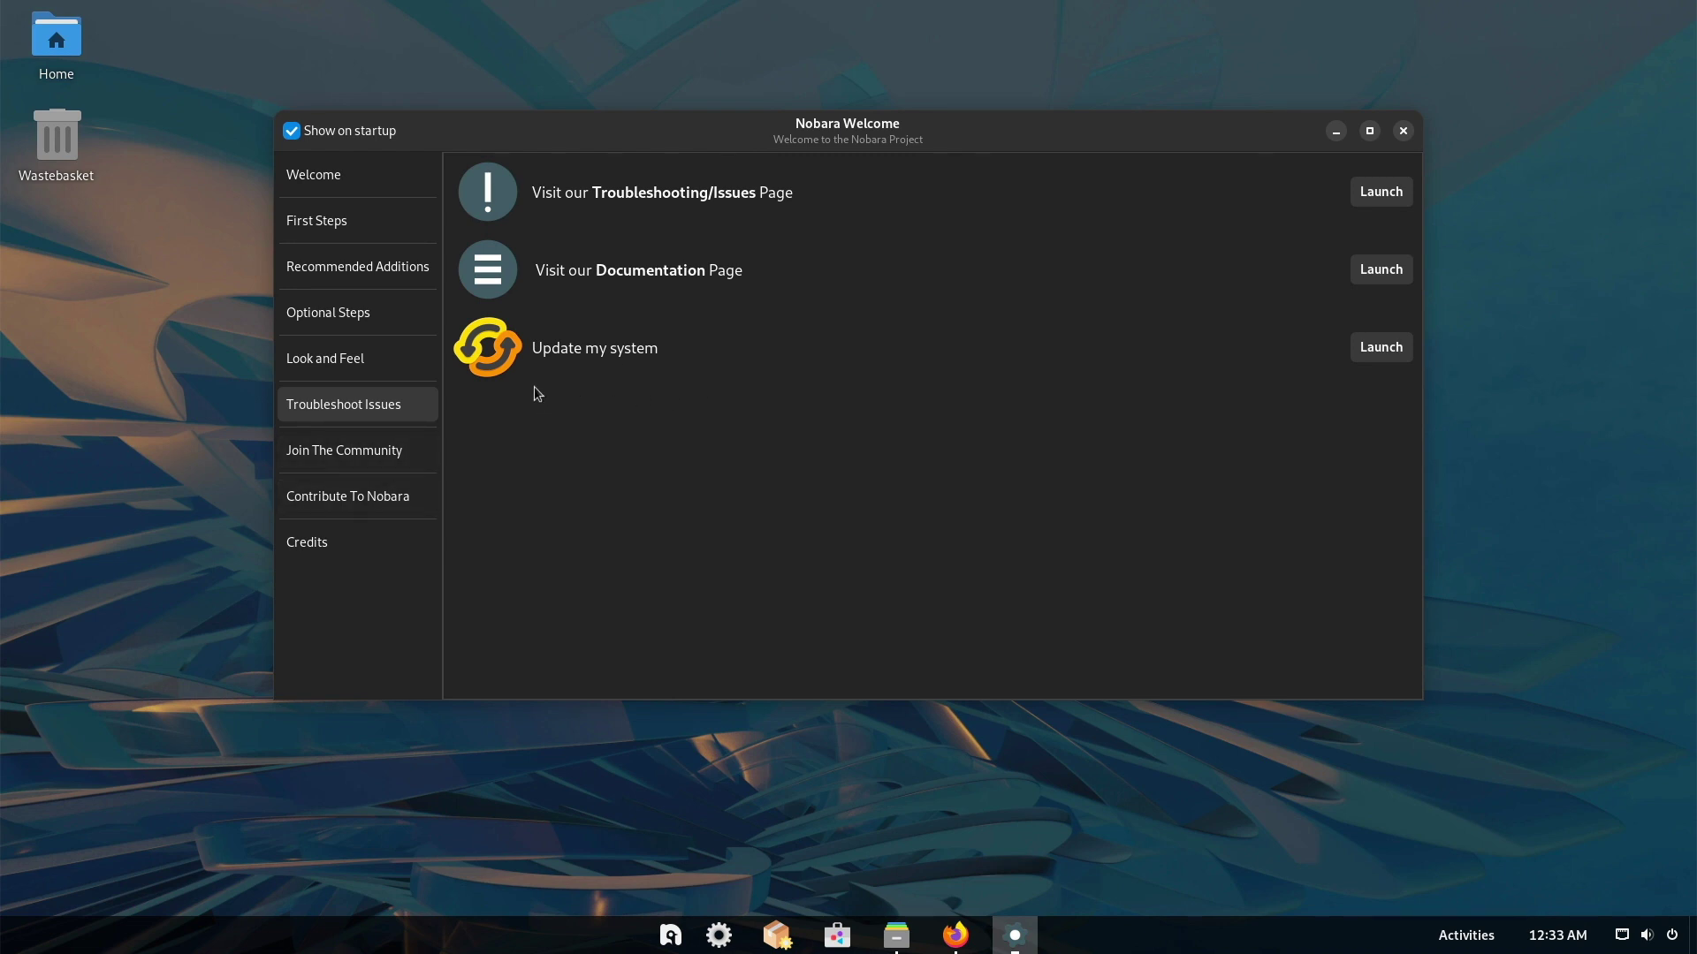
# Step: Browse the Join The Community, Contribute To Nobara and Credits pages
pyautogui.click(351, 455)
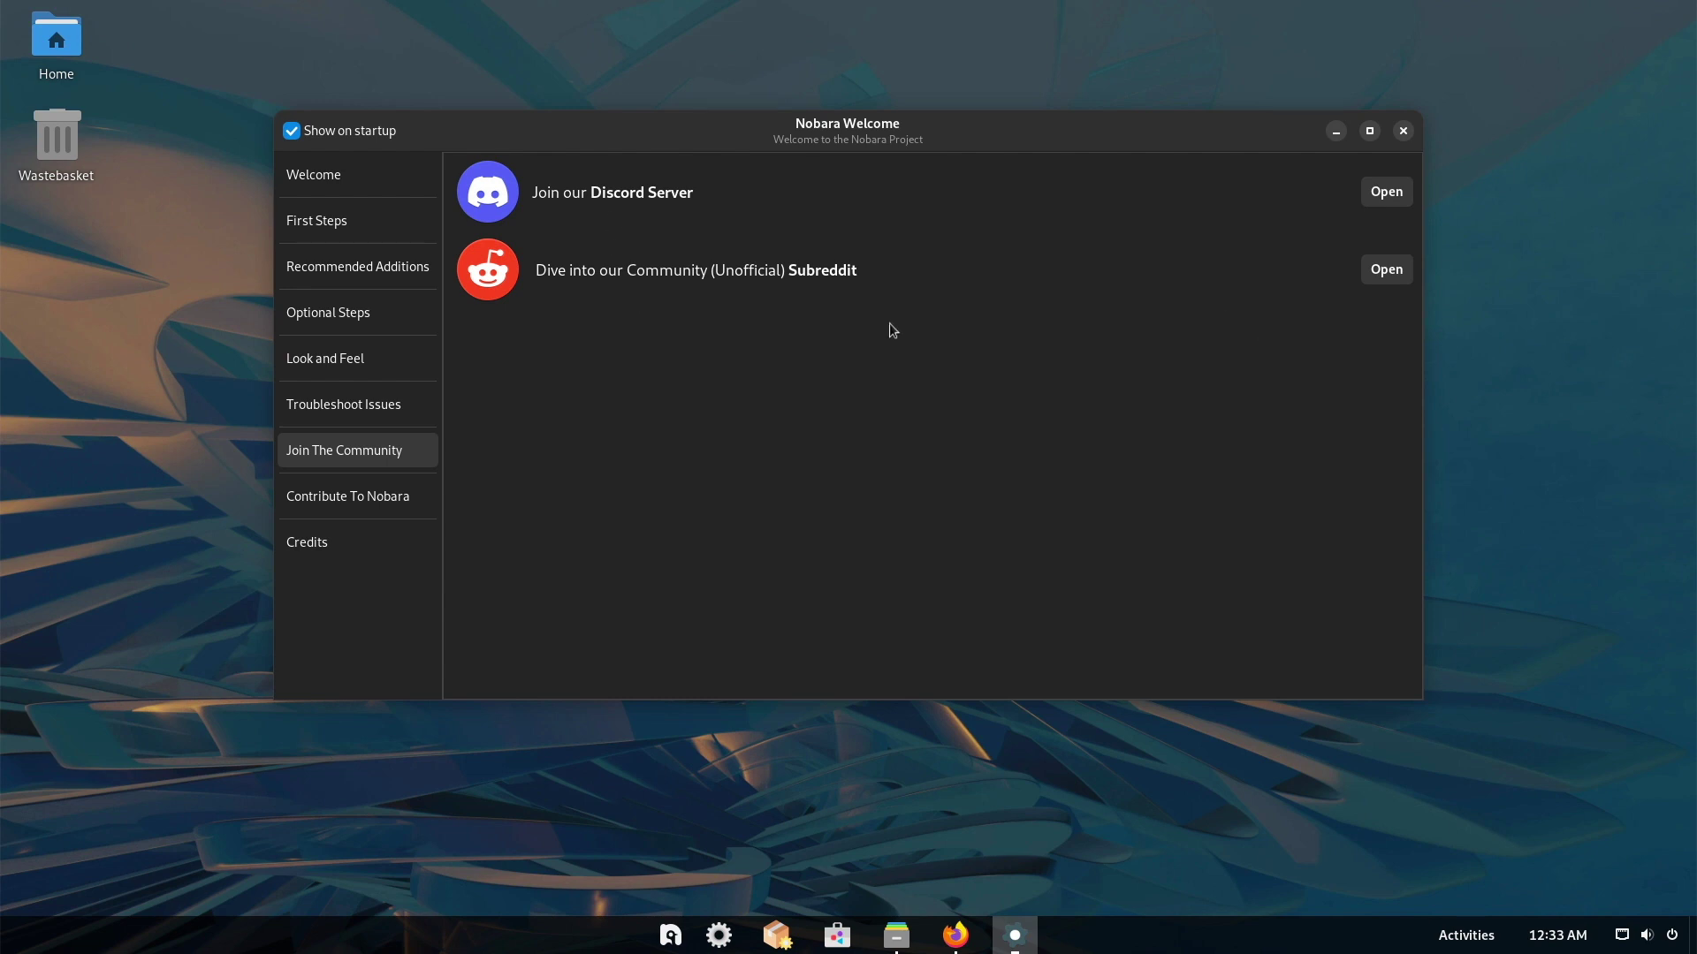
pyautogui.click(415, 497)
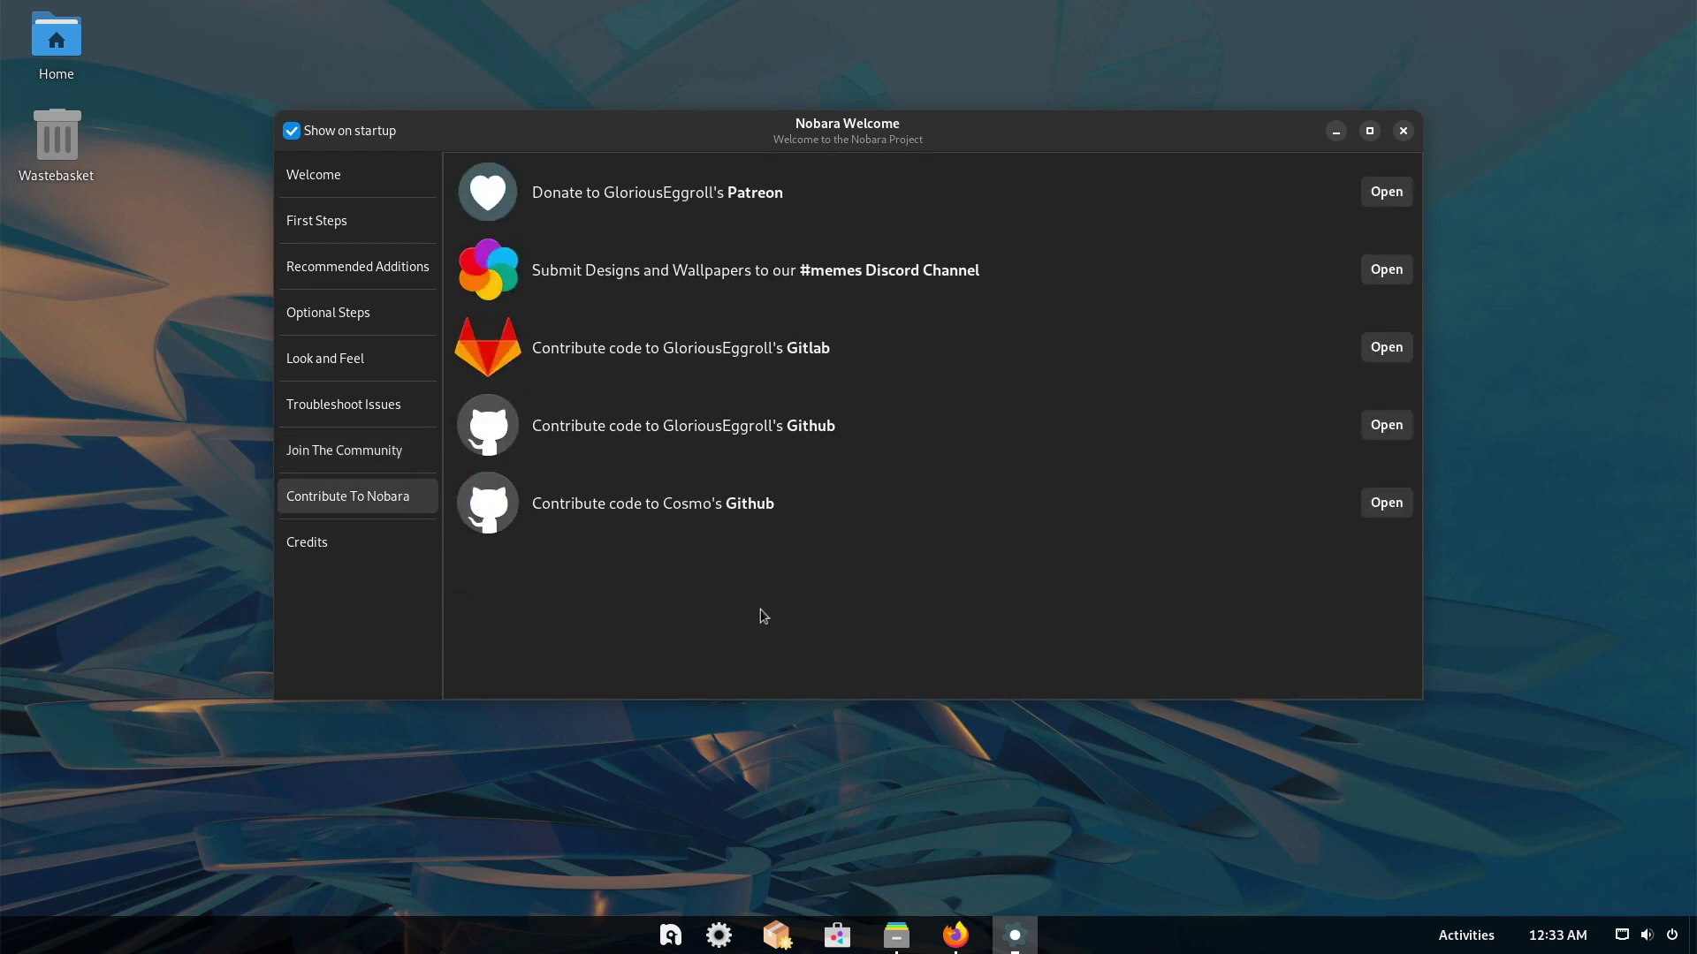
pyautogui.click(325, 555)
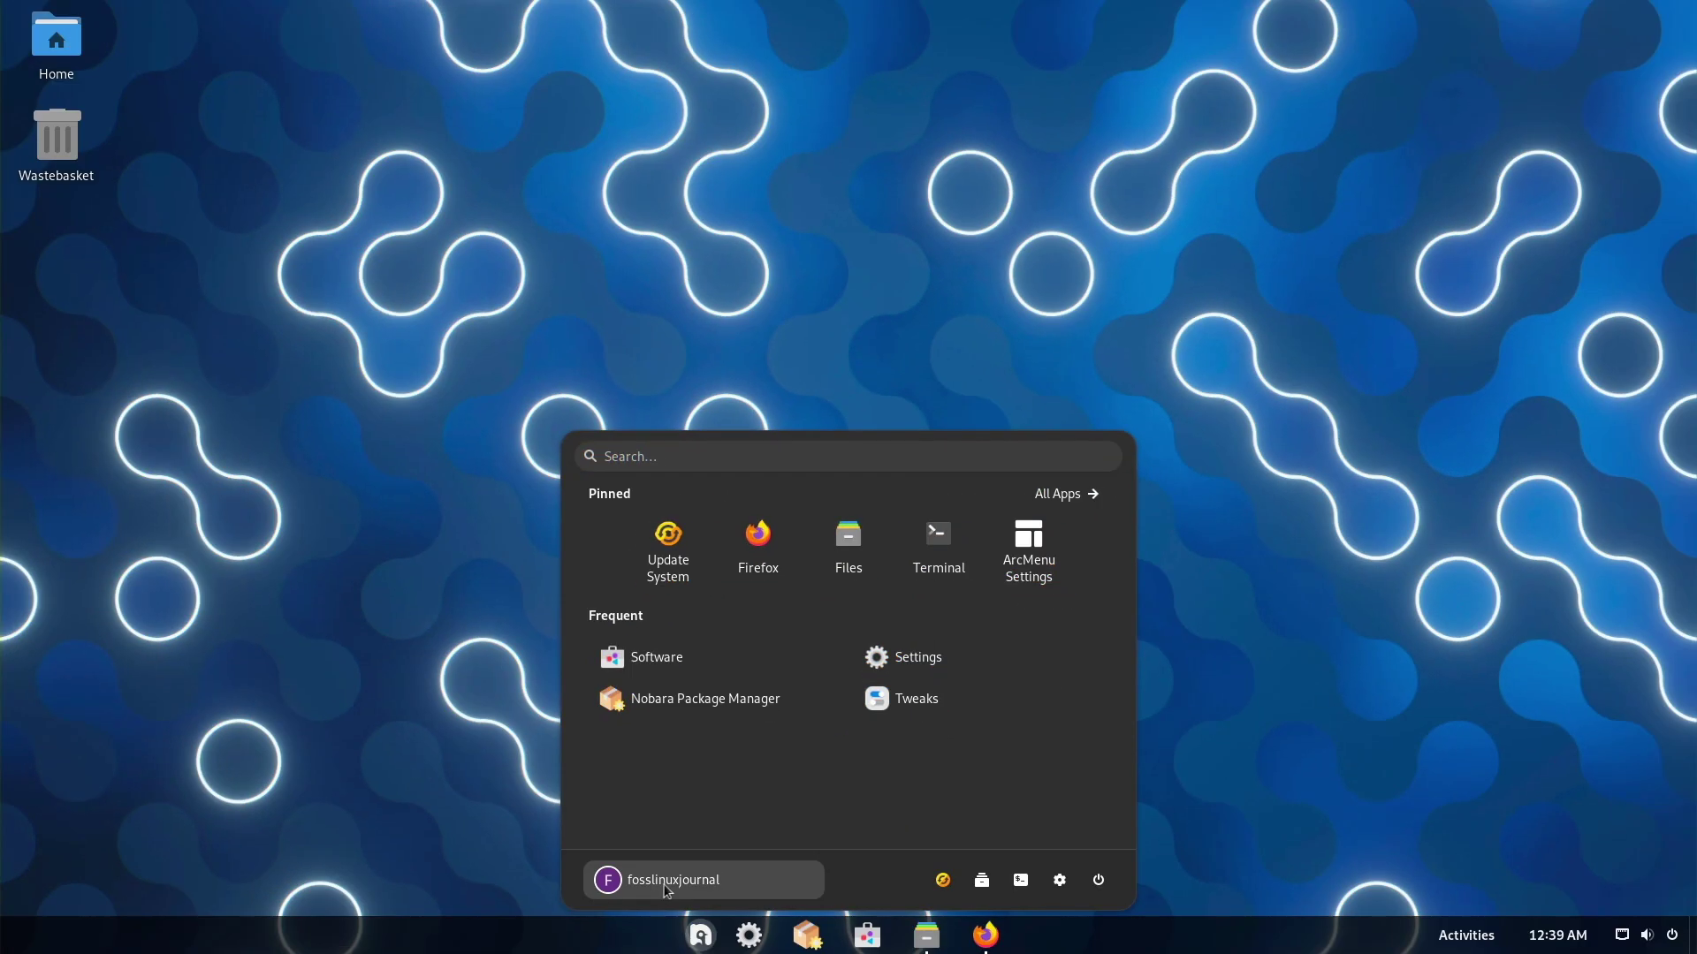
# Step: Scroll down ArcMenu's All Apps list and launch Lutris
pyautogui.click(1066, 494)
pyautogui.scroll(-5, 924, 610)
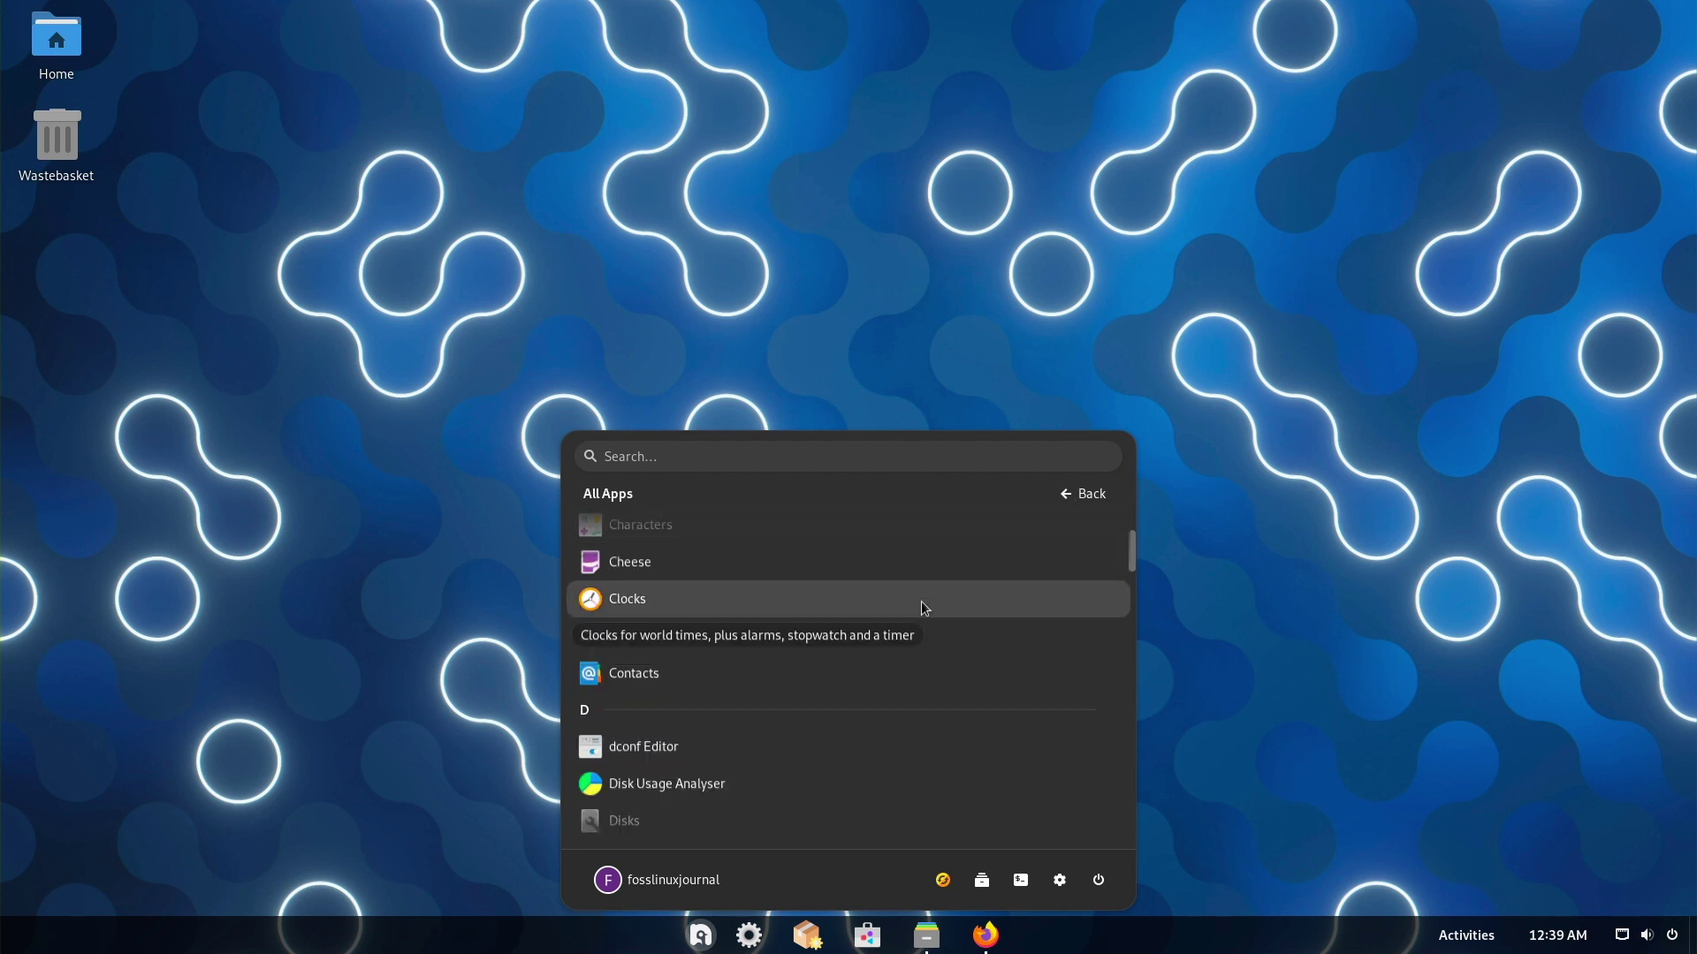
pyautogui.scroll(-3, 921, 608)
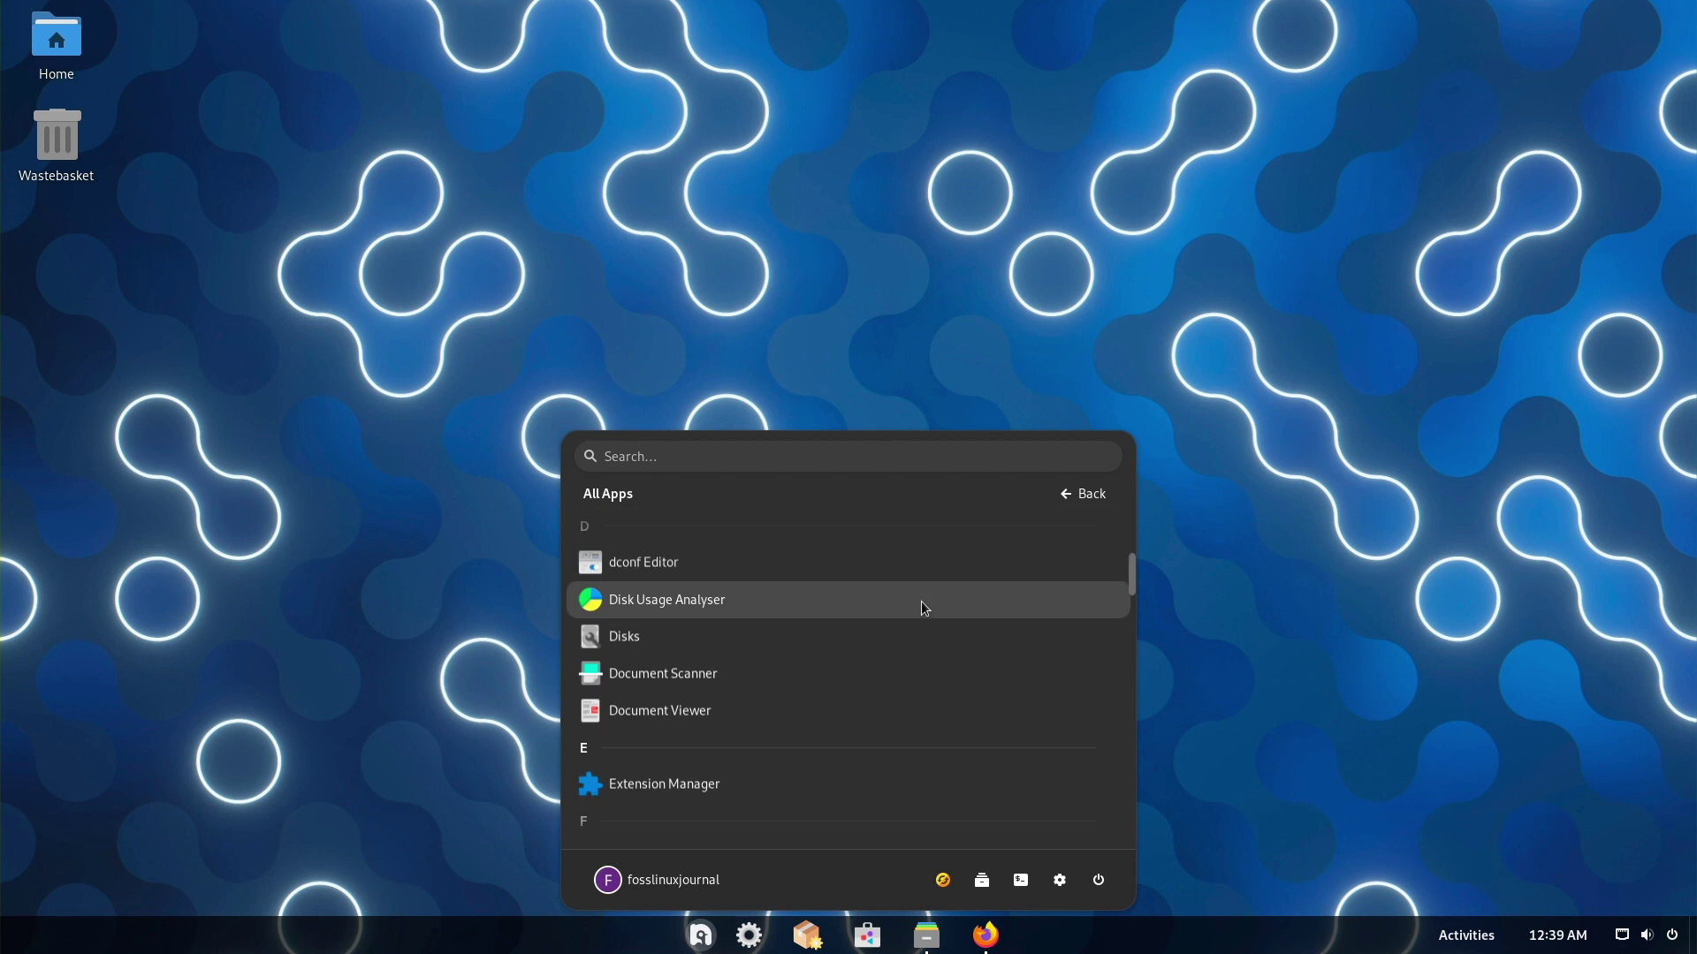
pyautogui.scroll(-3, 920, 601)
pyautogui.scroll(-4, 921, 601)
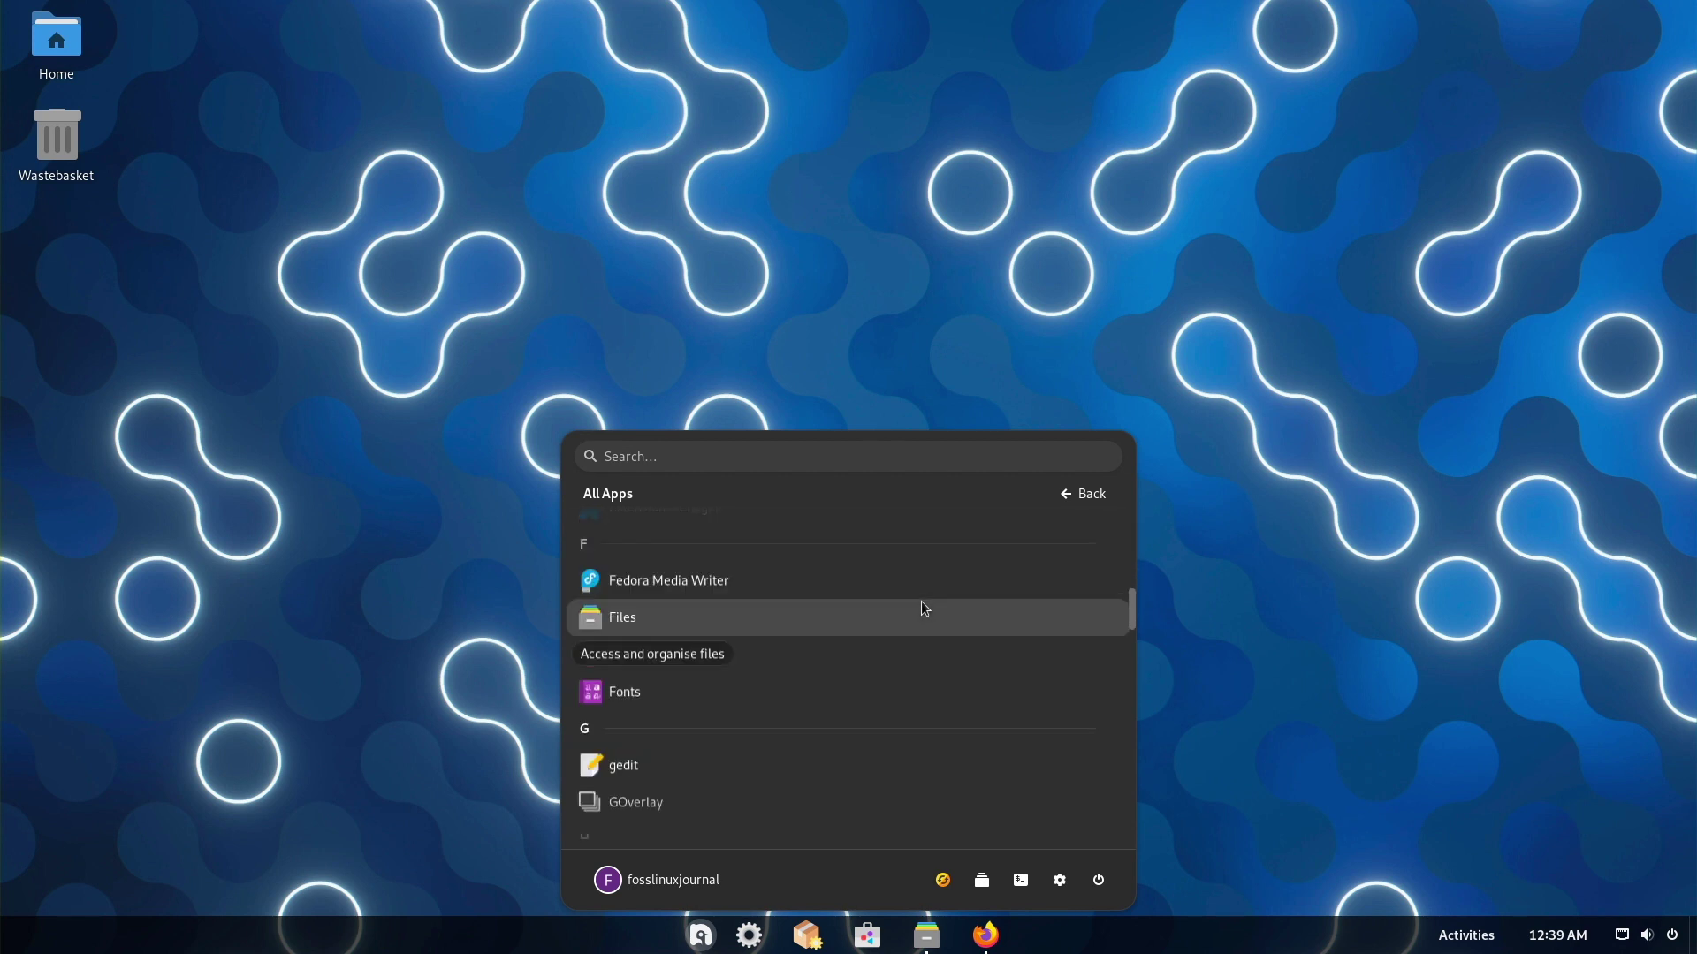
pyautogui.scroll(-3, 922, 604)
pyautogui.scroll(-3, 921, 605)
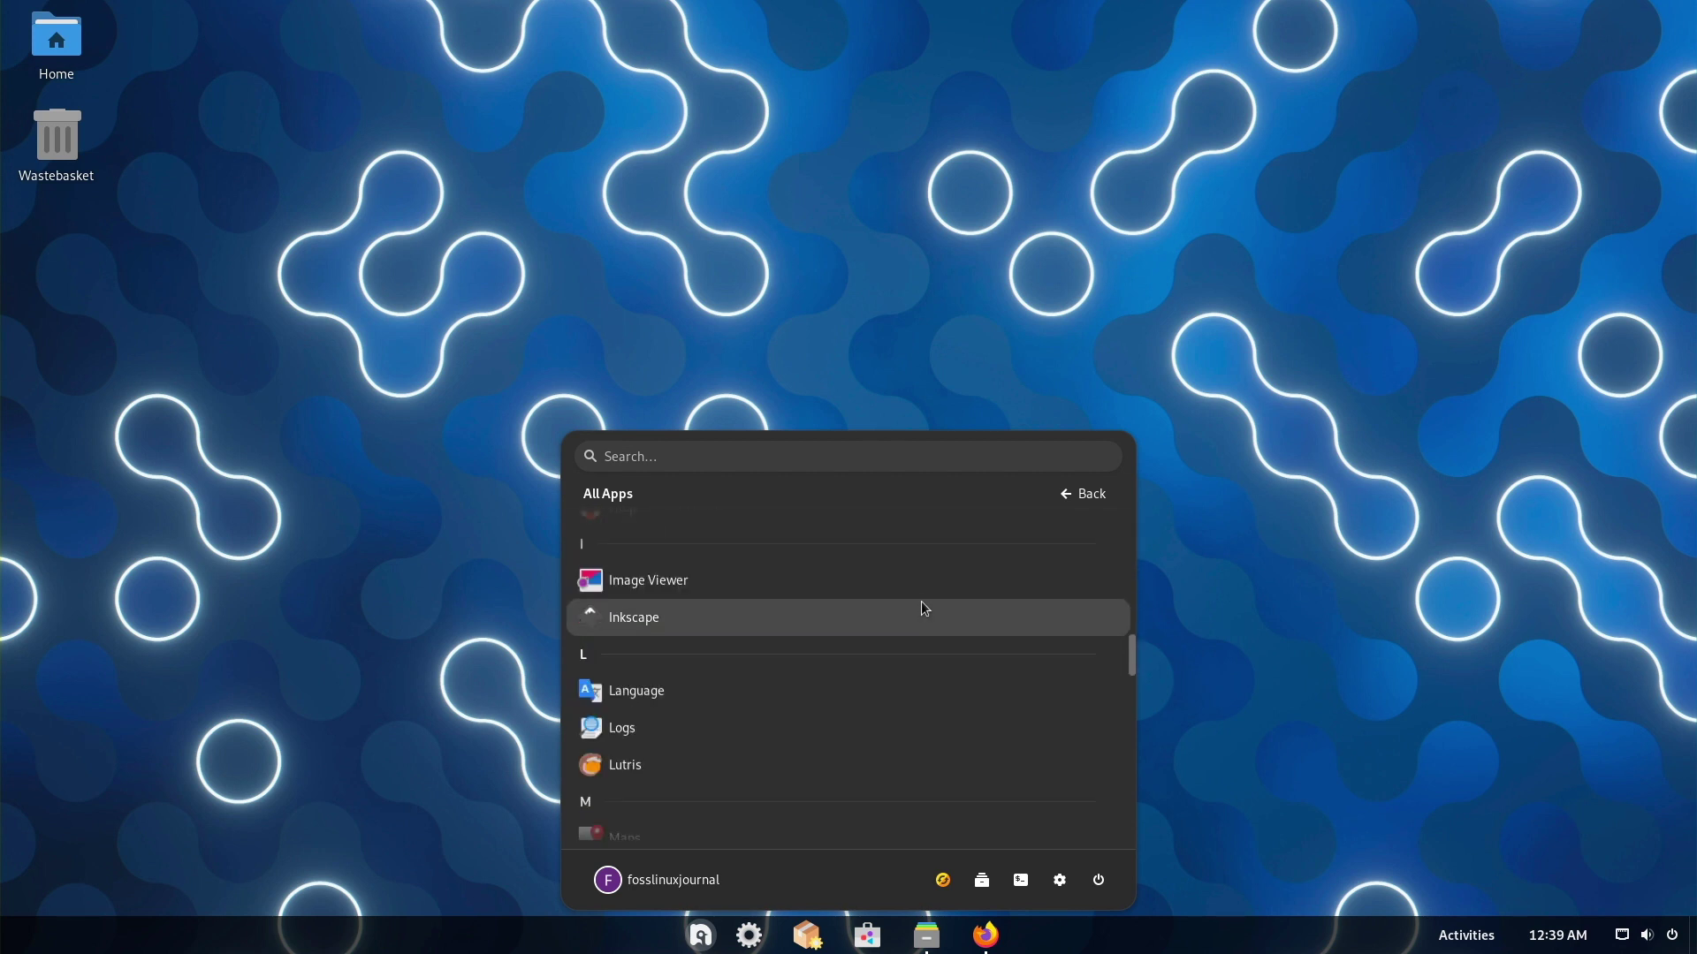
pyautogui.scroll(-3, 920, 608)
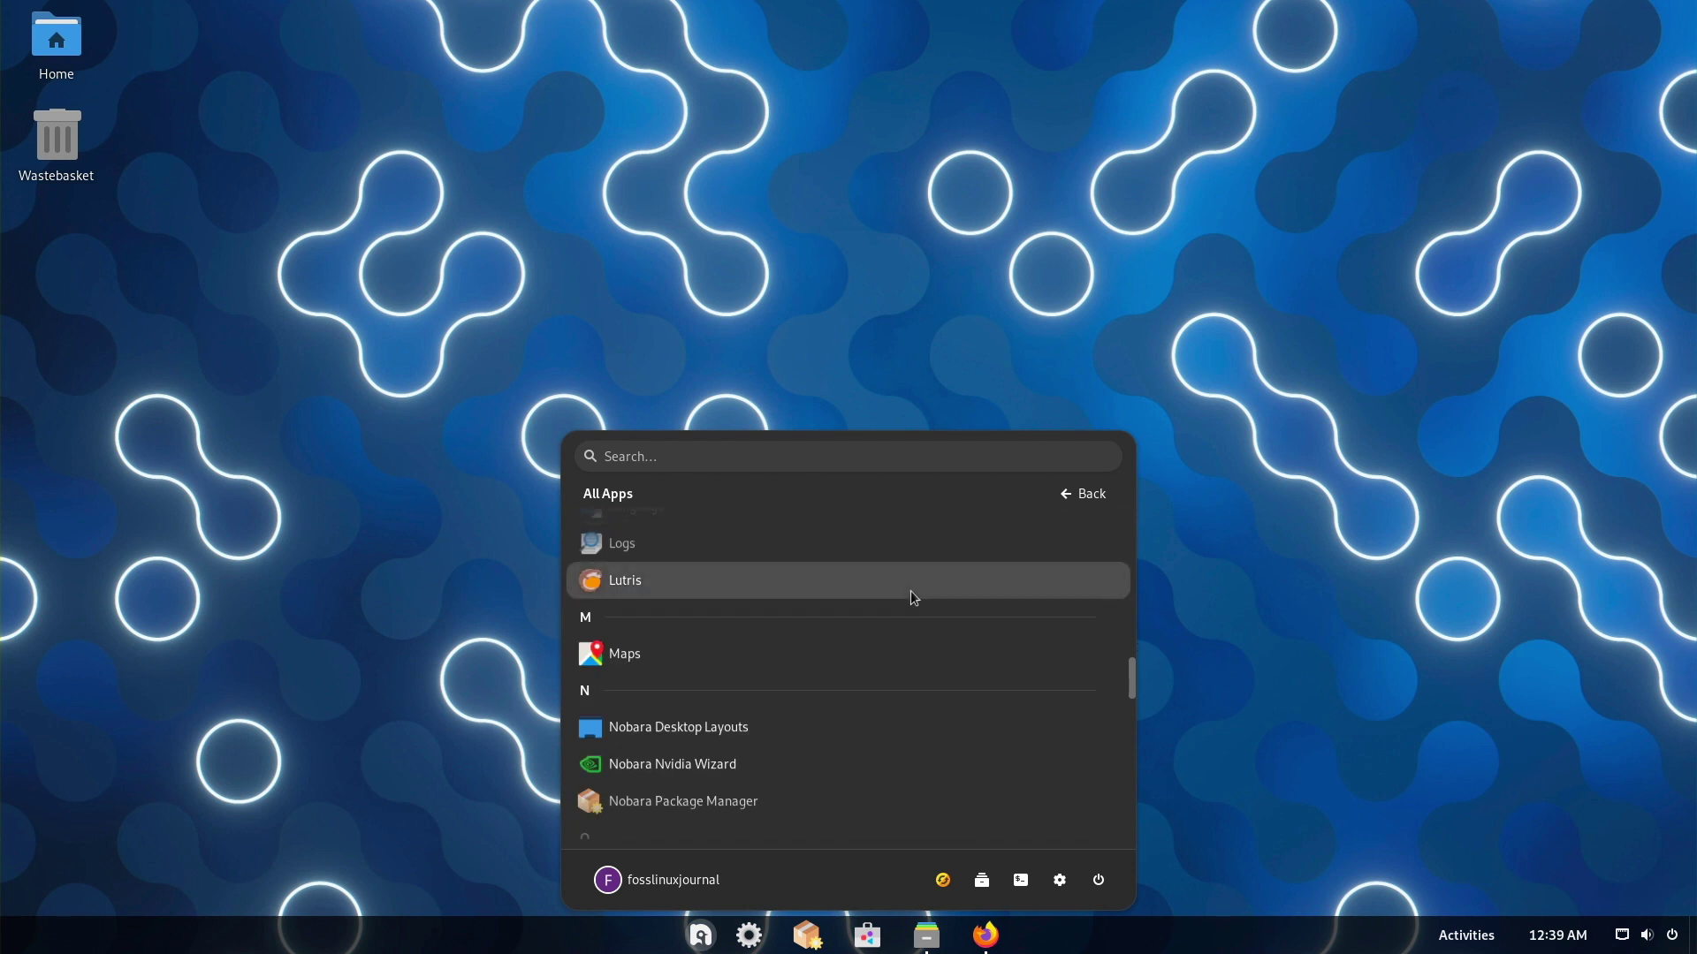
pyautogui.click(914, 597)
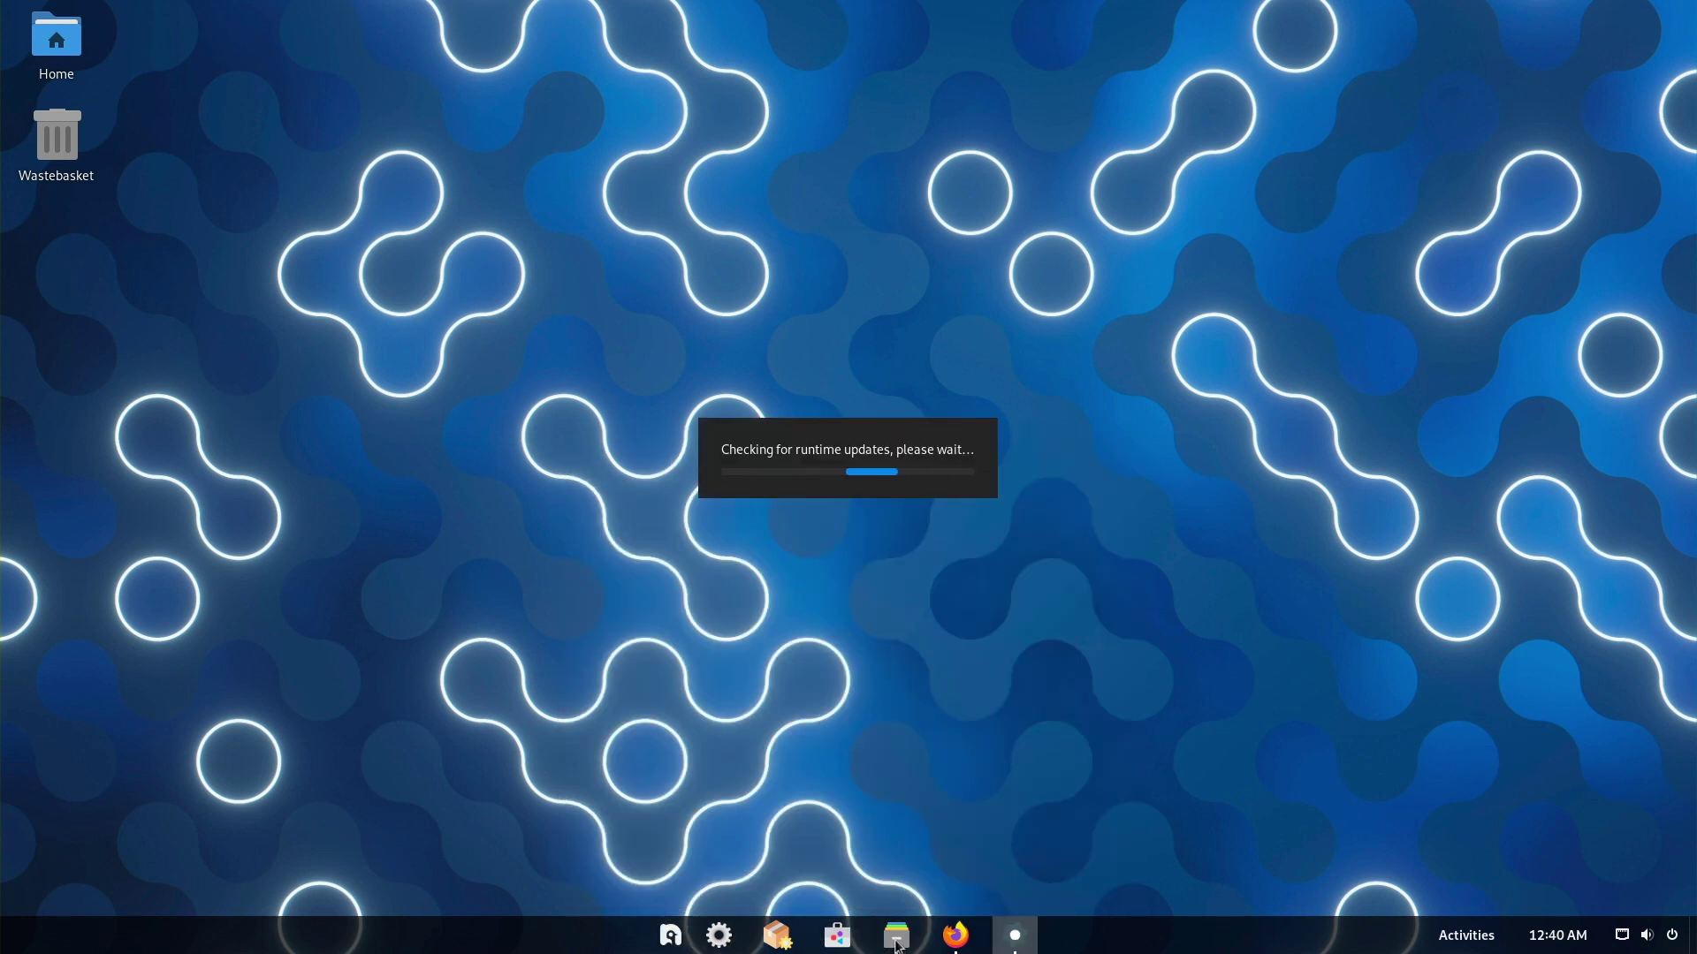
# Step: Open Files and Settings, then view the Multitasking and About pages
pyautogui.click(896, 936)
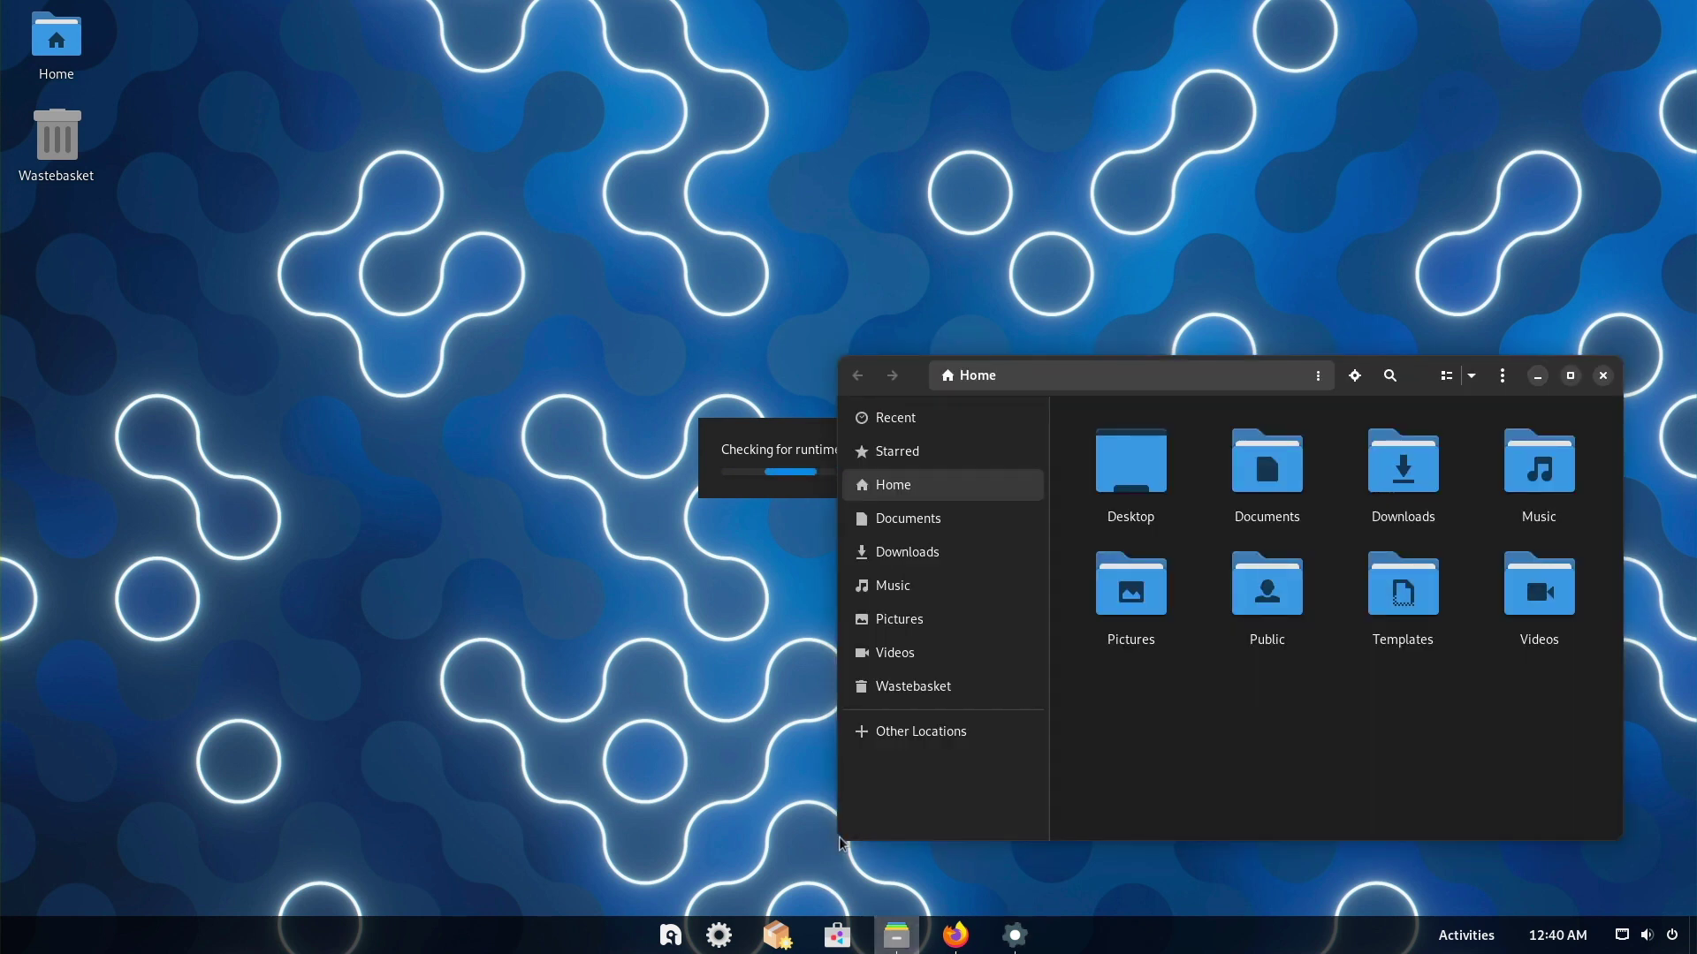
pyautogui.click(728, 938)
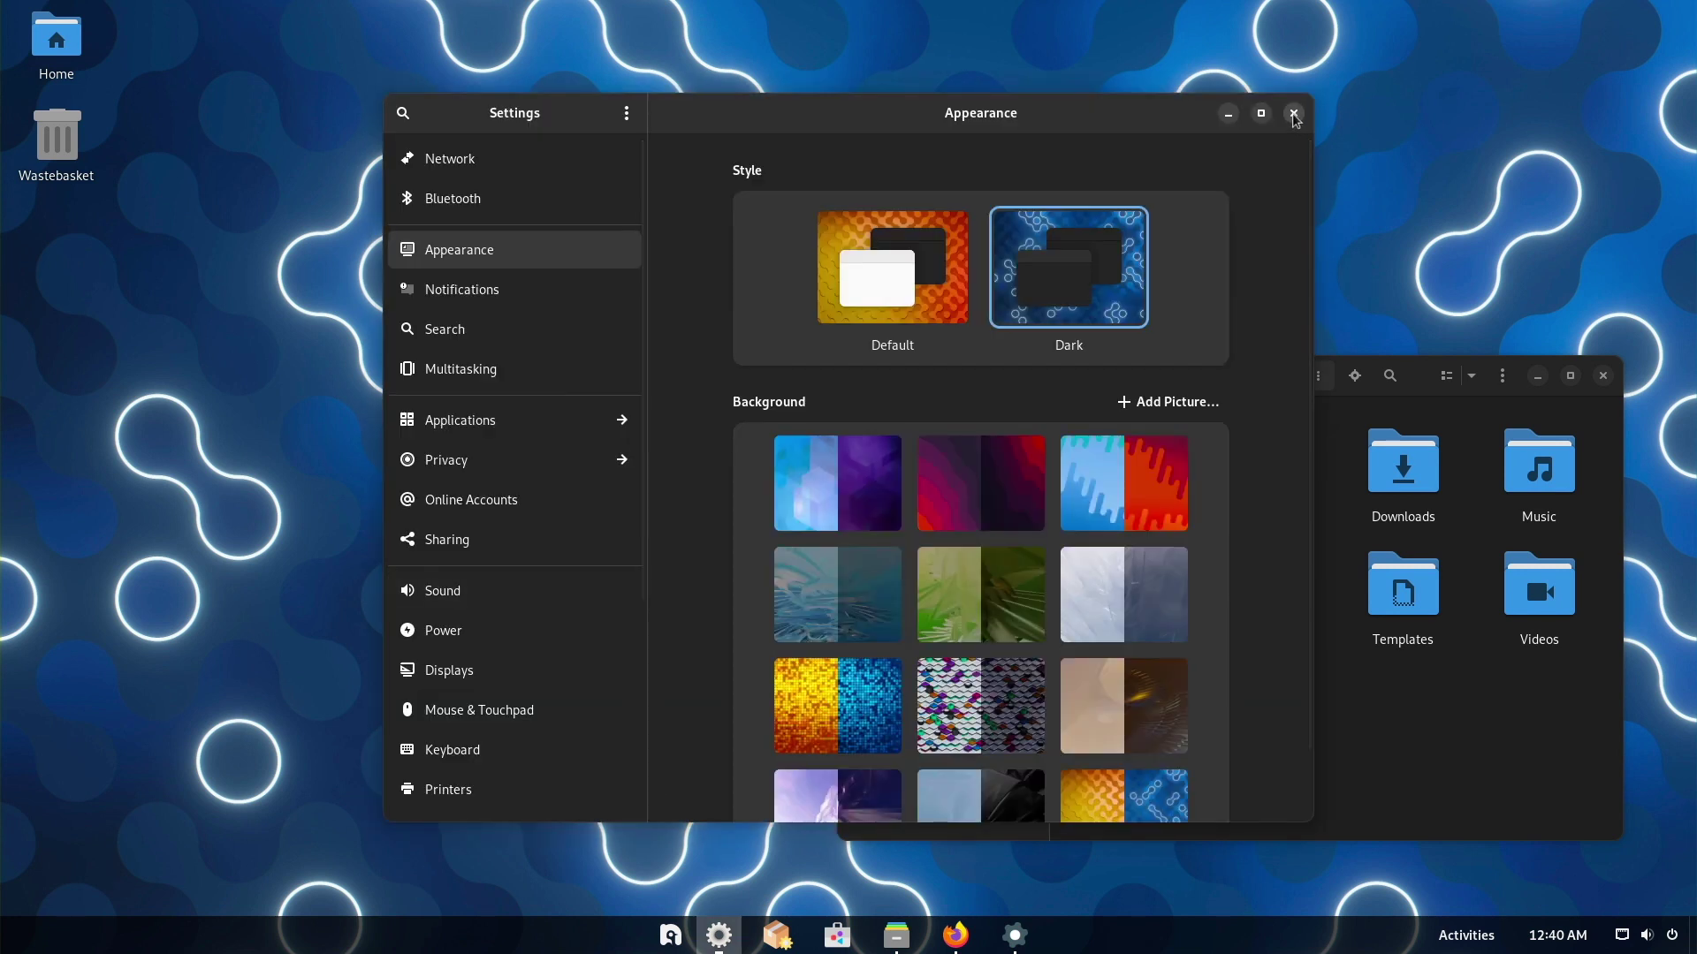
pyautogui.click(518, 363)
pyautogui.scroll(-5, 509, 409)
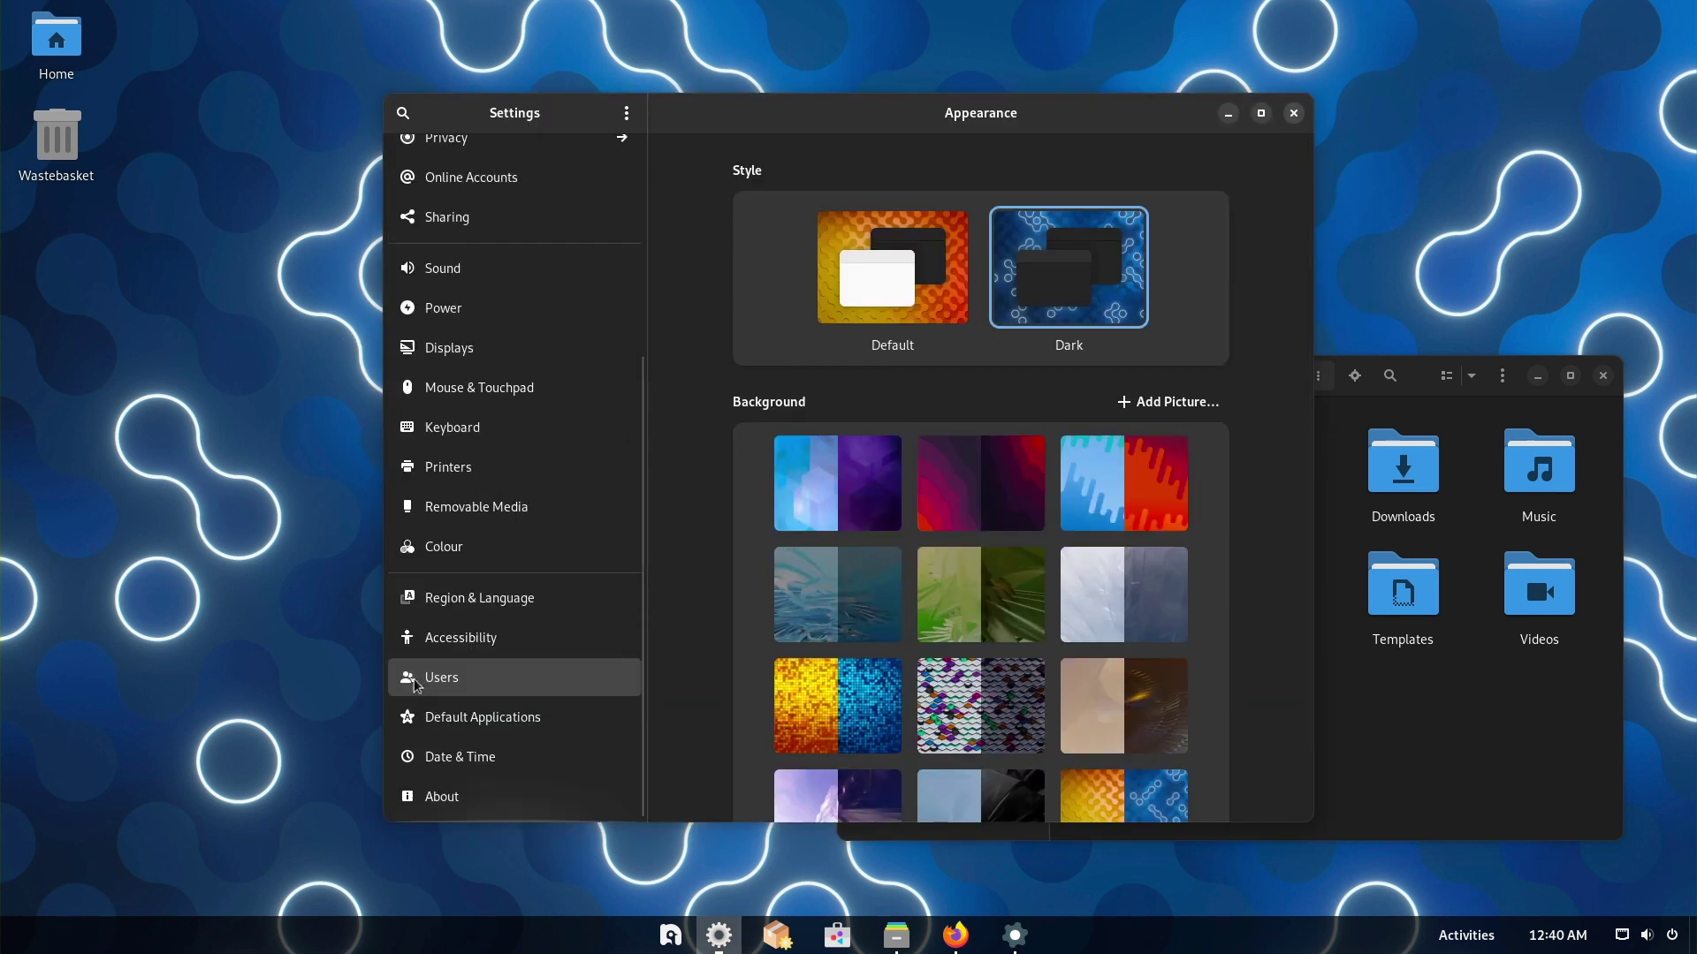
pyautogui.click(435, 799)
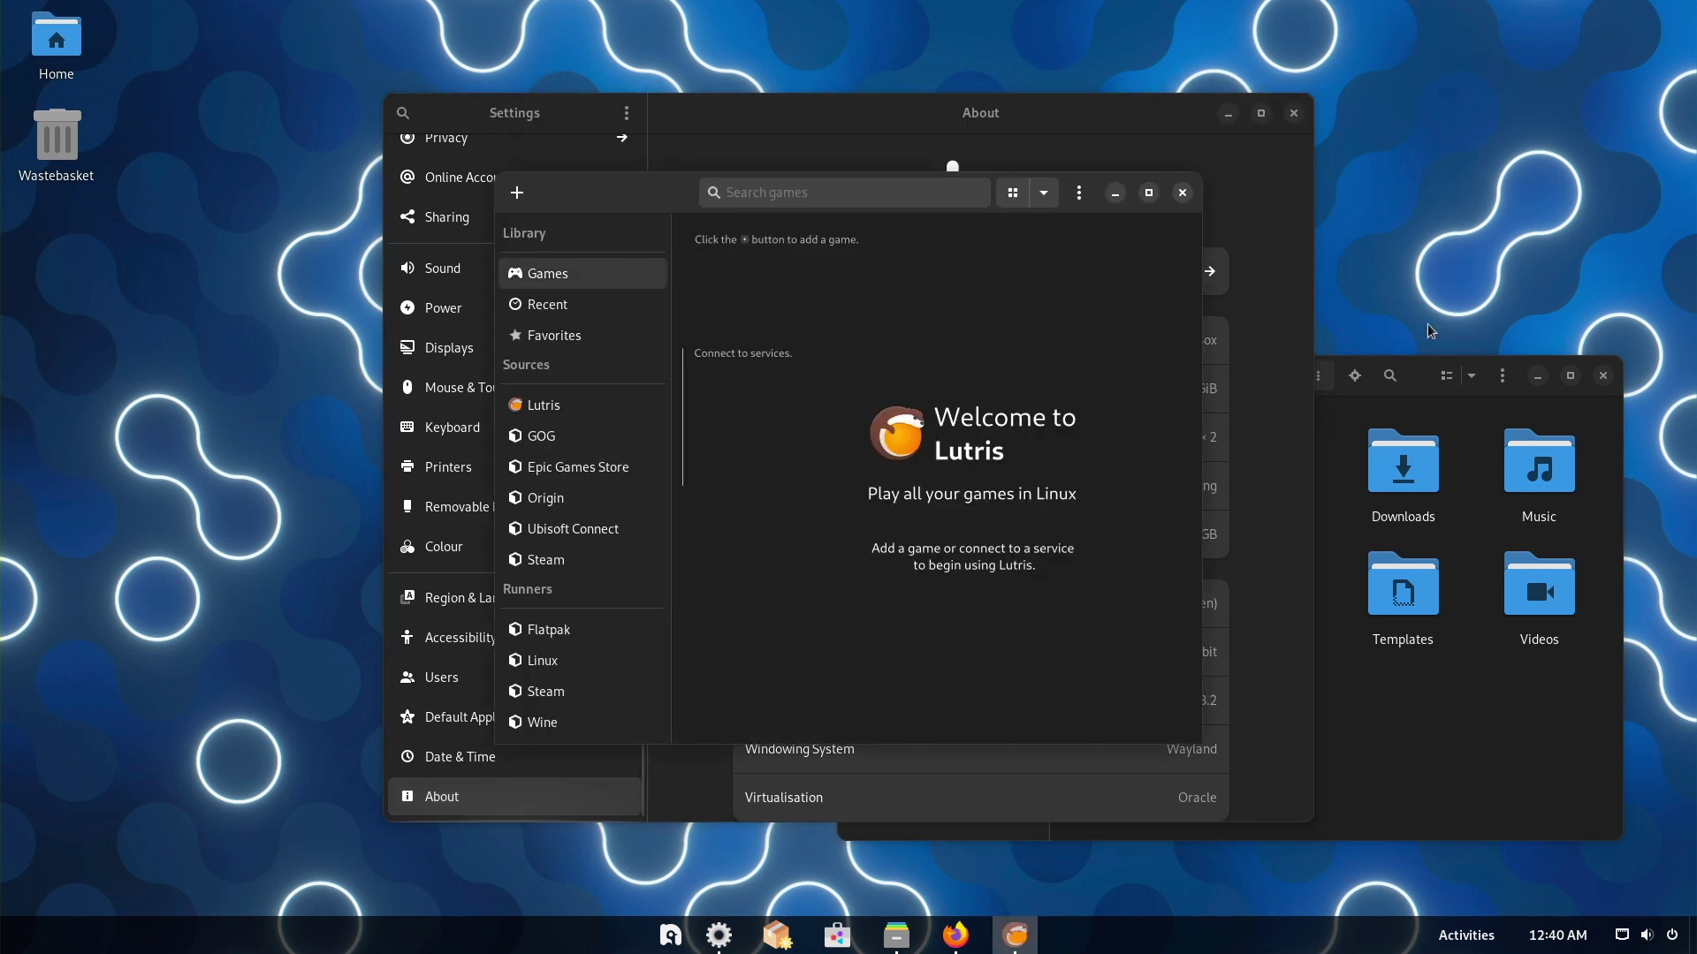
# Step: Bring Settings back in front of Lutris and apply the light Default style under Appearance
pyautogui.click(1231, 115)
pyautogui.click(1229, 114)
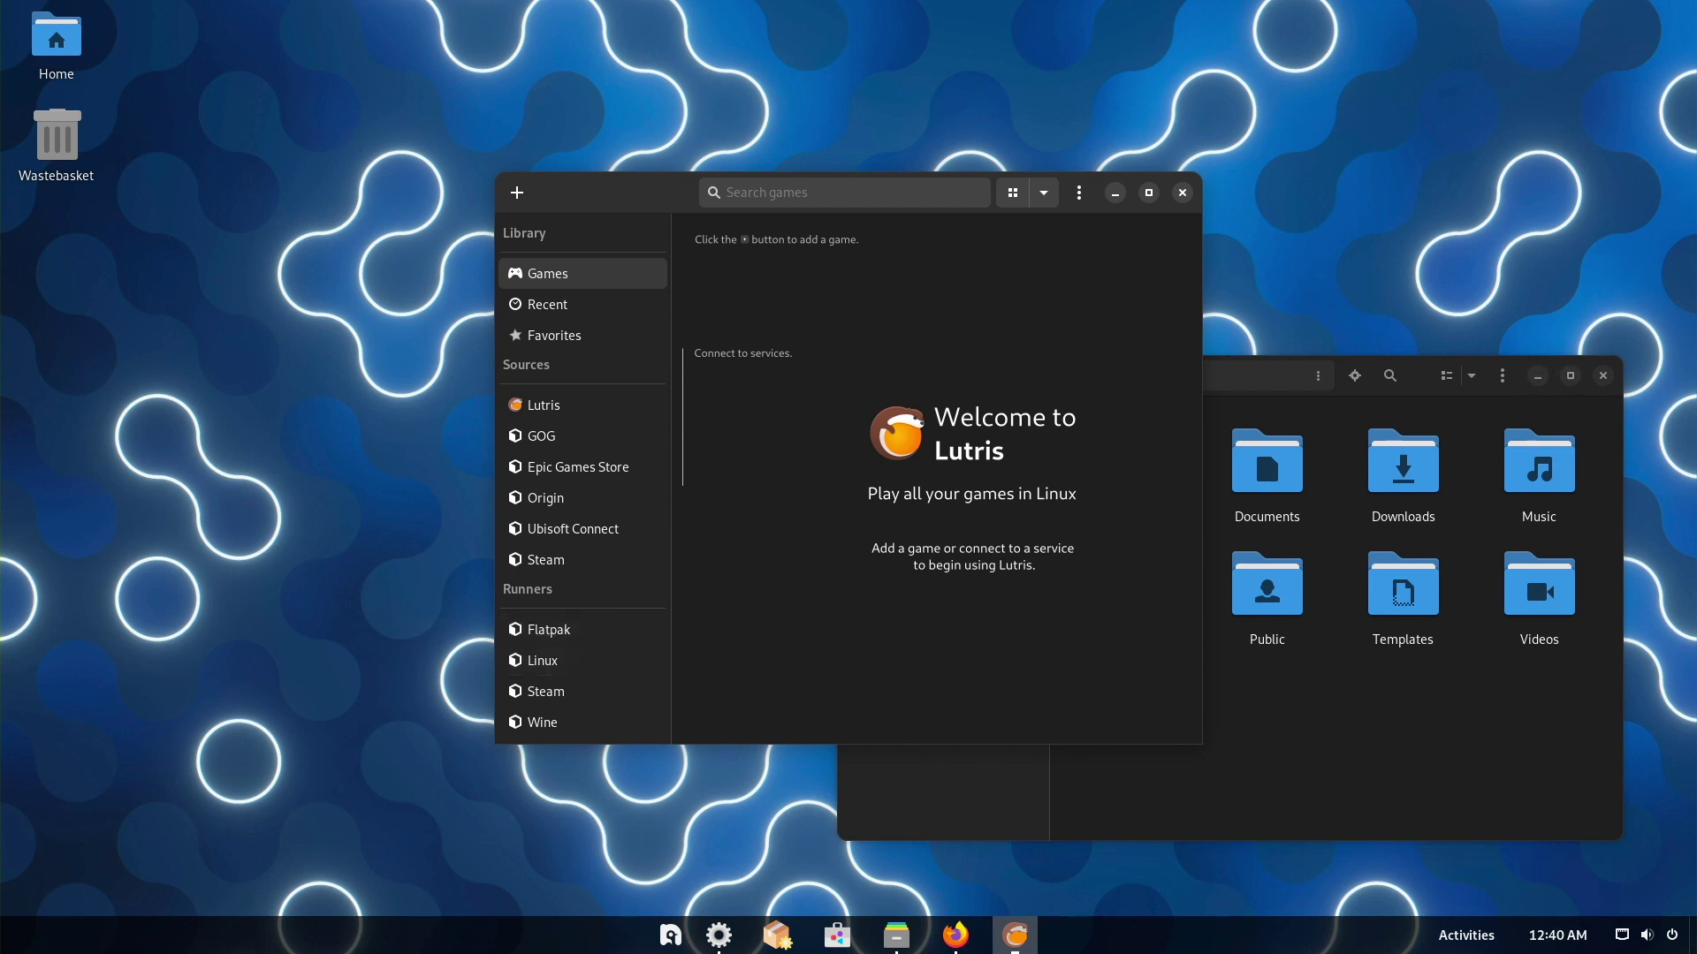
pyautogui.click(707, 942)
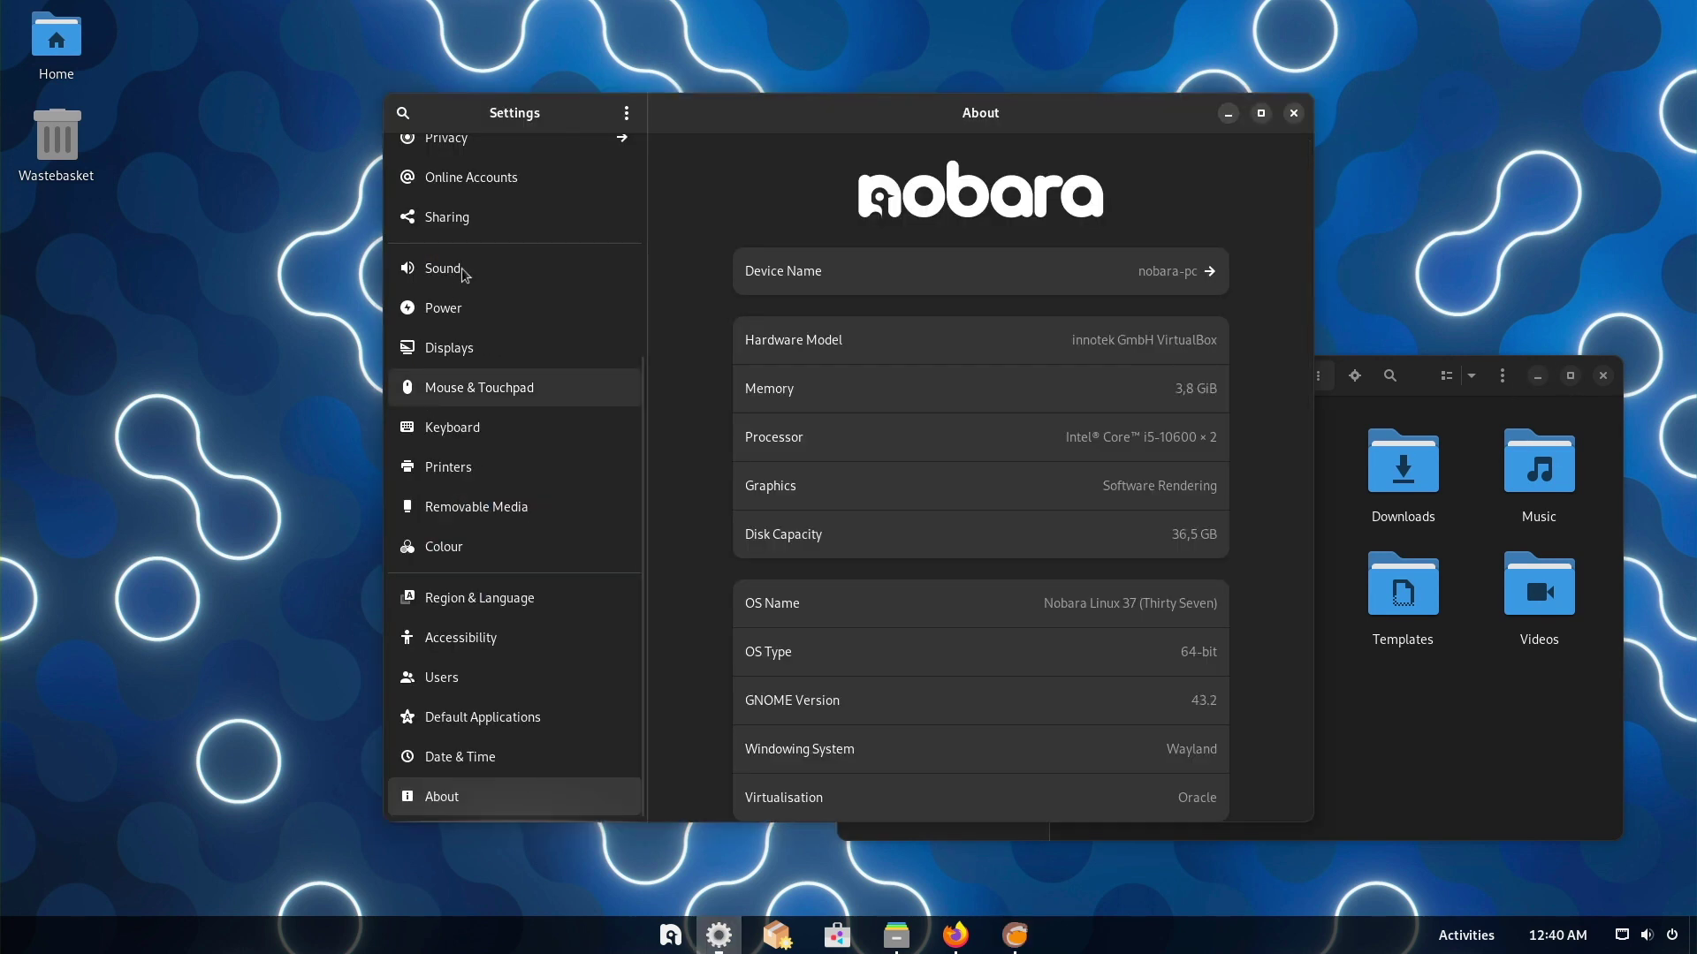
pyautogui.scroll(5, 433, 385)
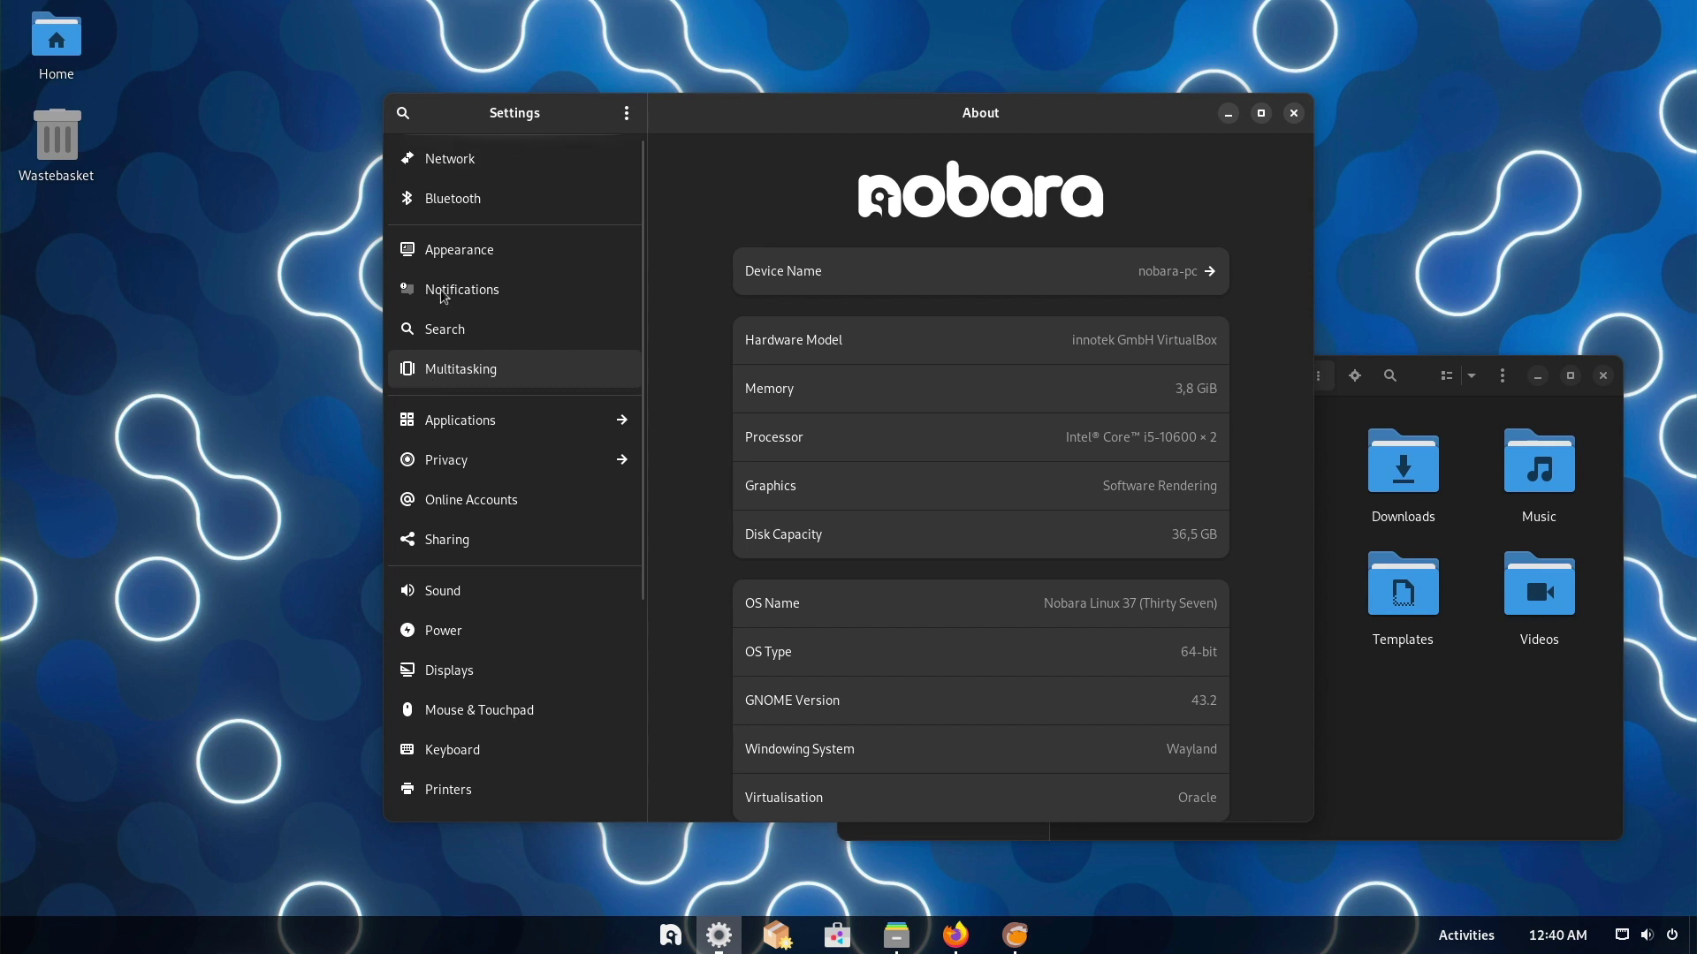
pyautogui.click(454, 253)
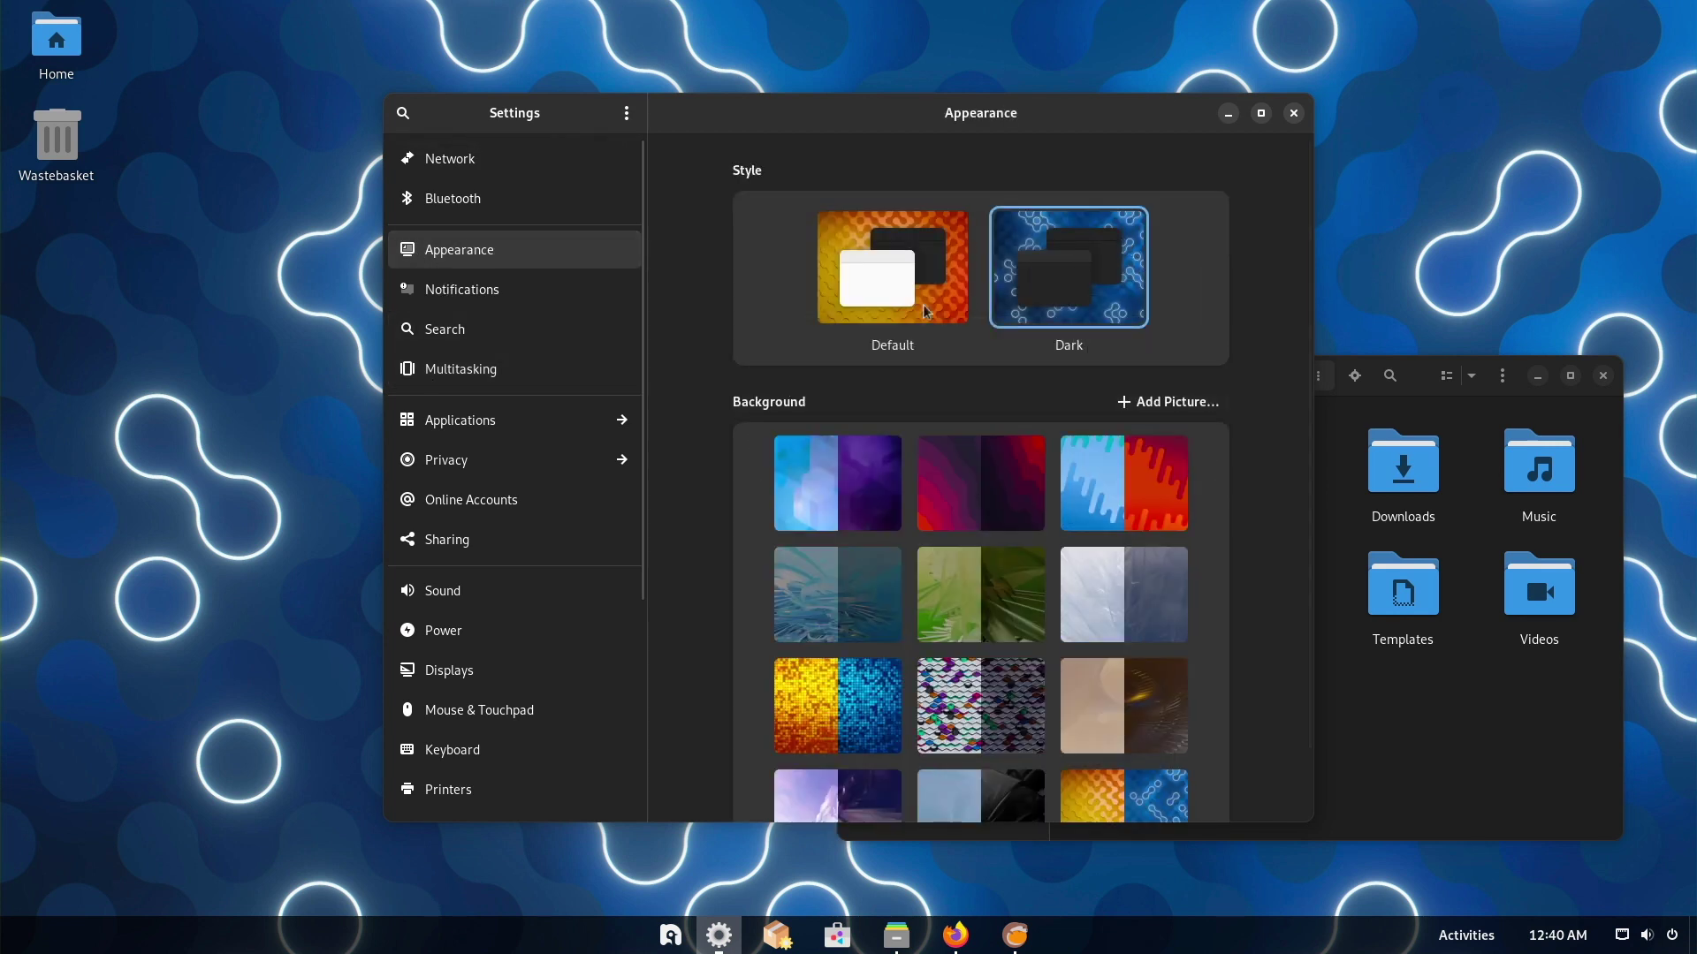
pyautogui.click(895, 287)
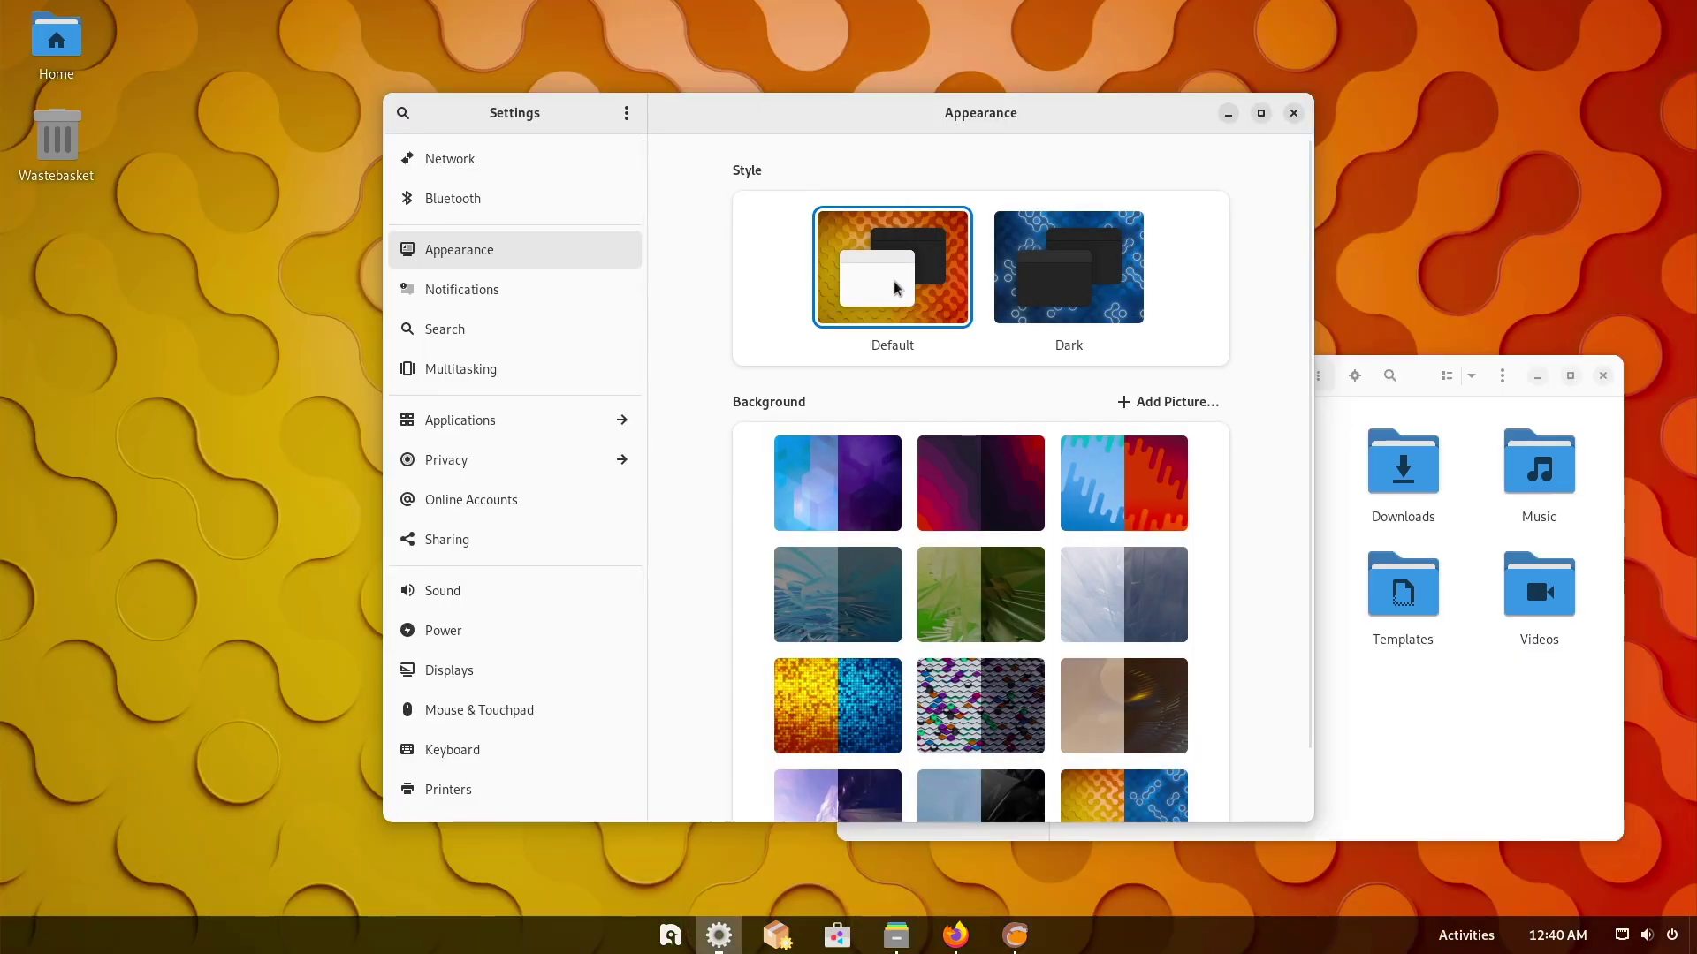
# Step: Minimize Settings and close Lutris
pyautogui.click(1228, 113)
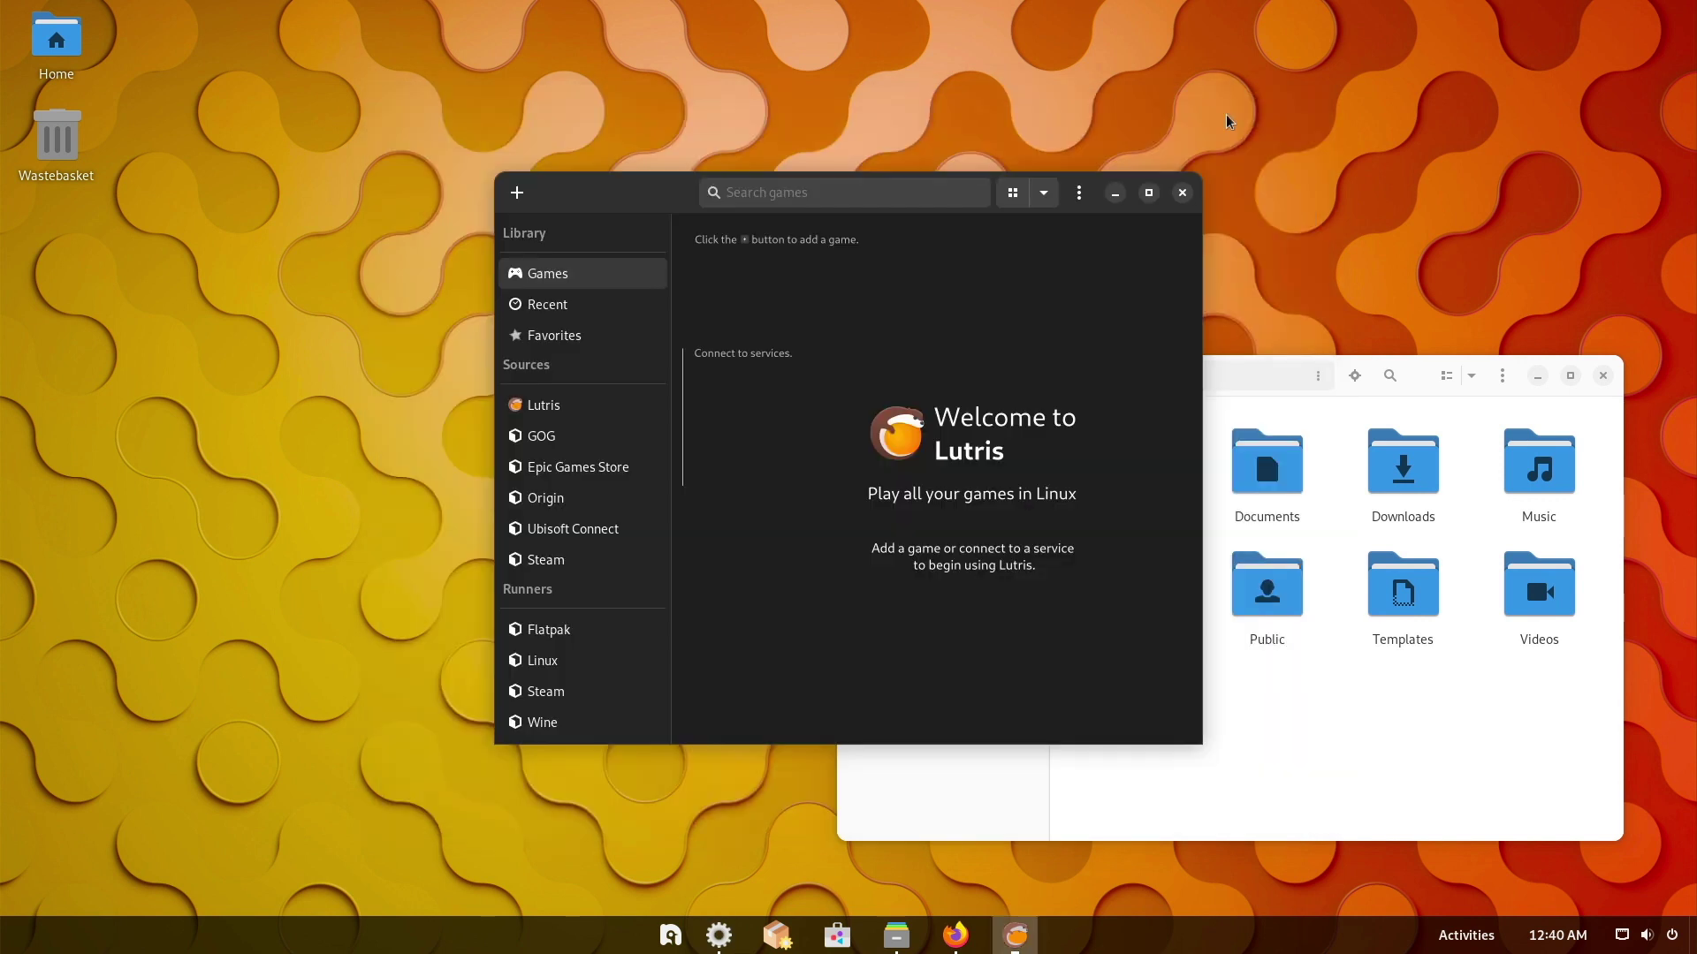
pyautogui.click(1178, 192)
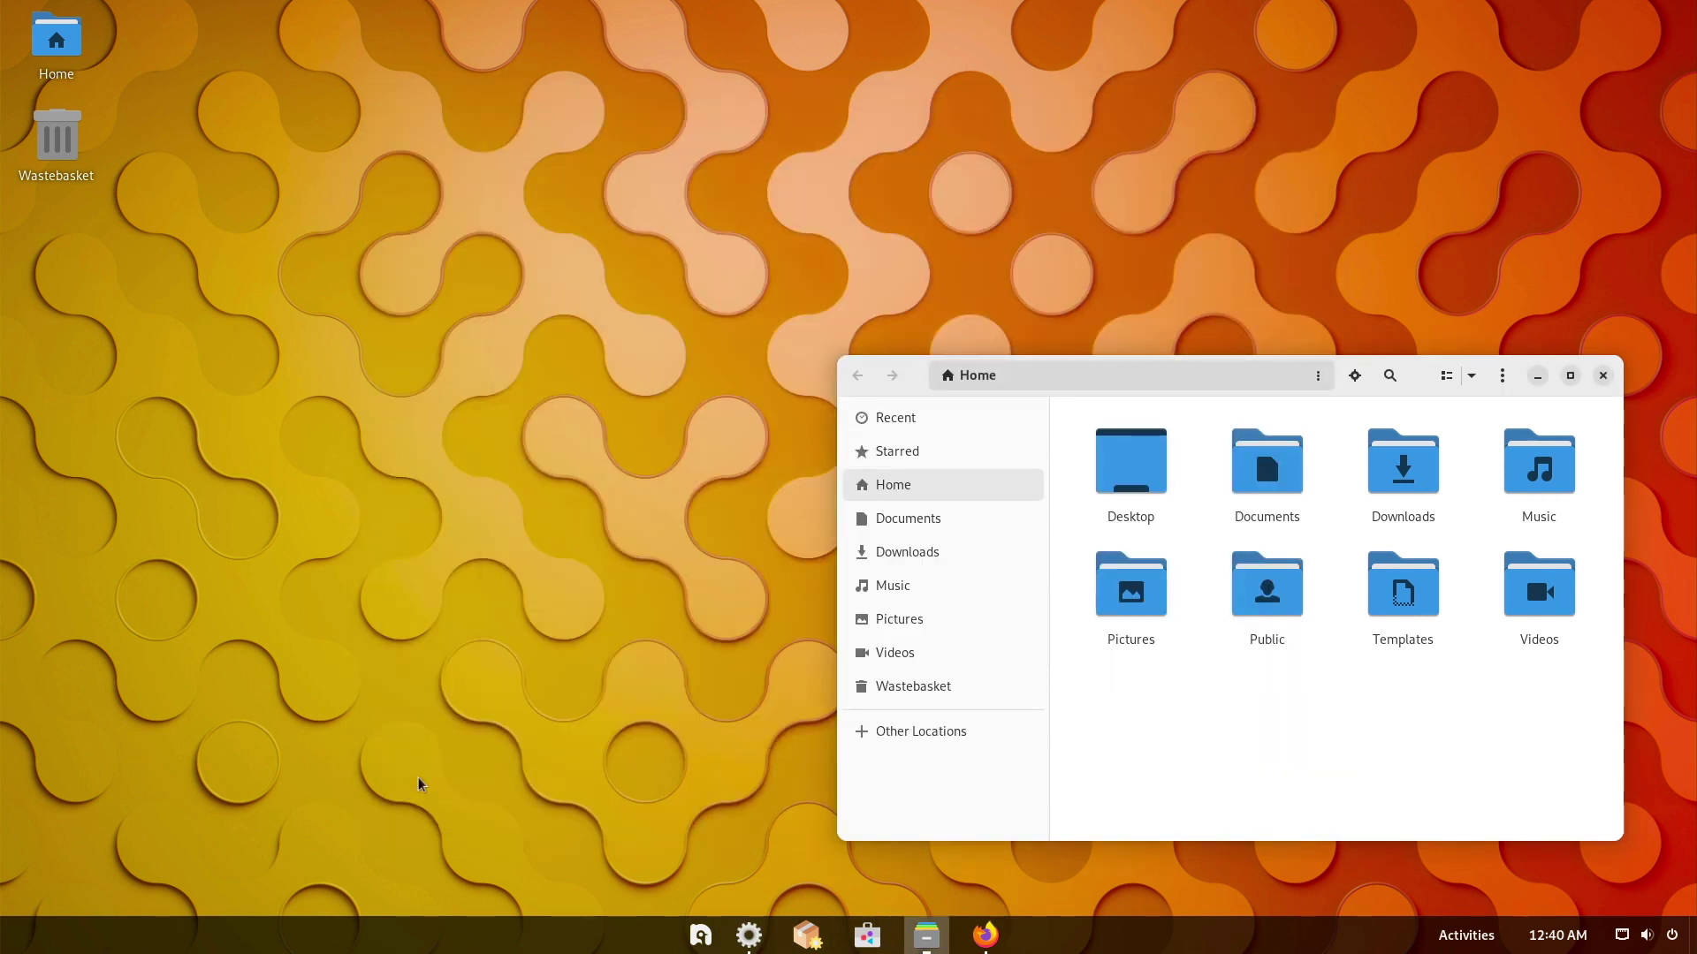
pyautogui.click(690, 932)
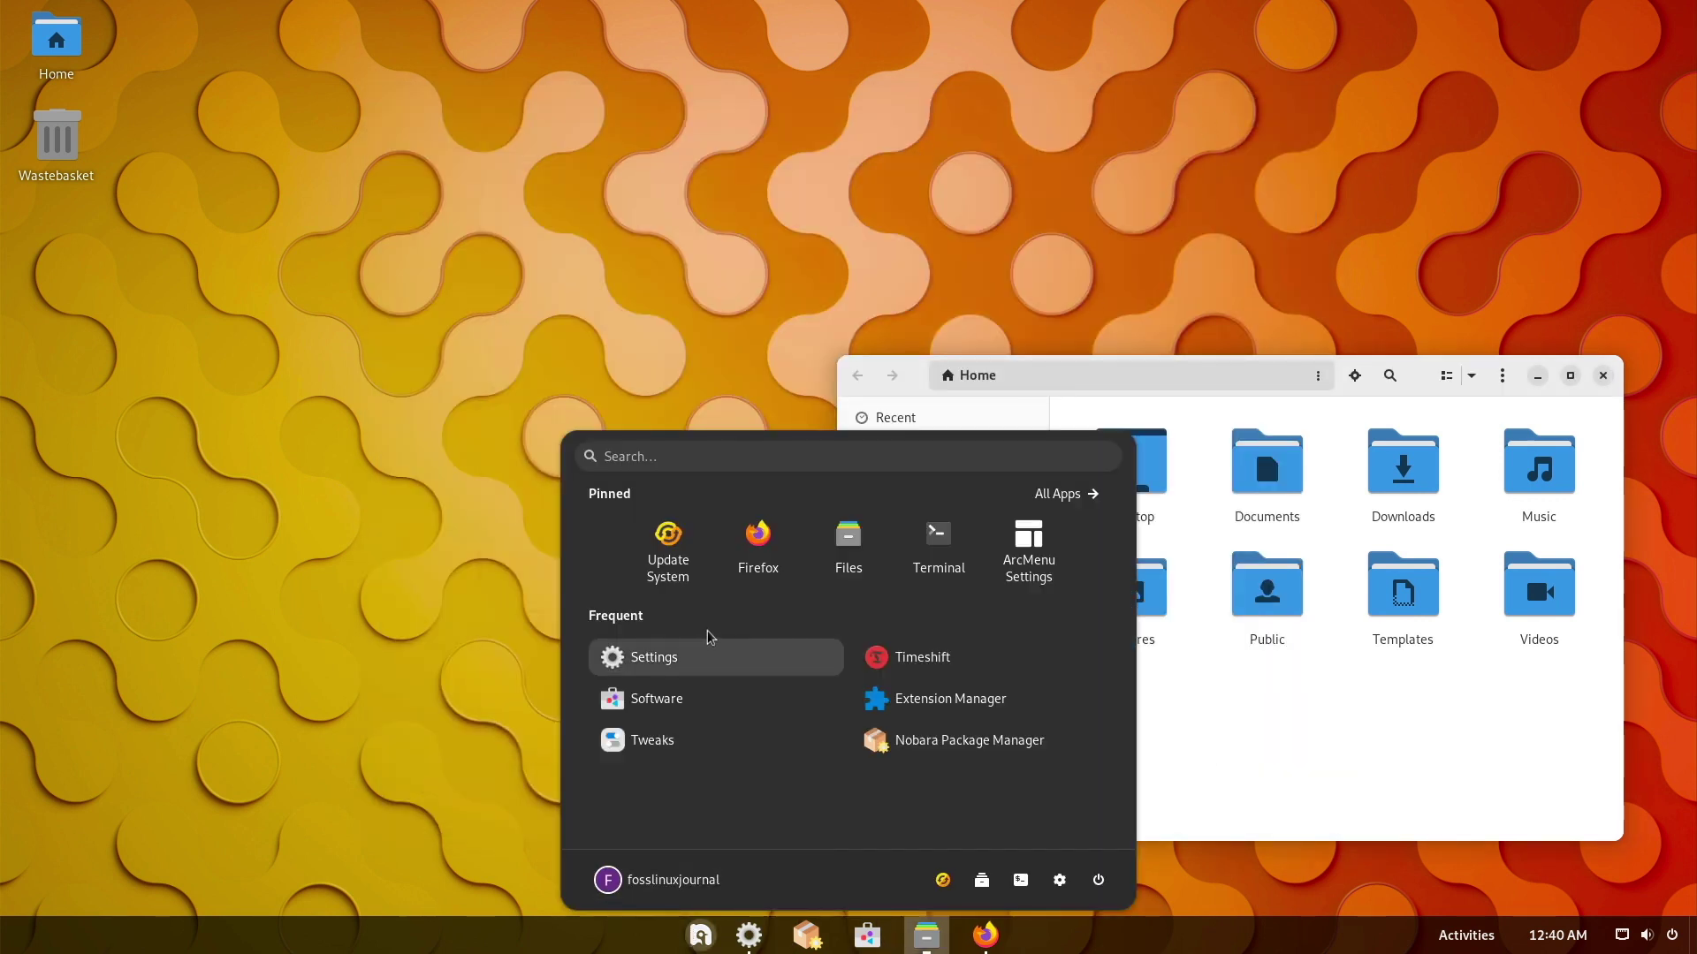
# Step: Scroll the All Apps list to the O section and launch ONLYOFFICE Desktop Editors
pyautogui.click(1057, 493)
pyautogui.scroll(-5, 910, 653)
pyautogui.scroll(-6, 903, 686)
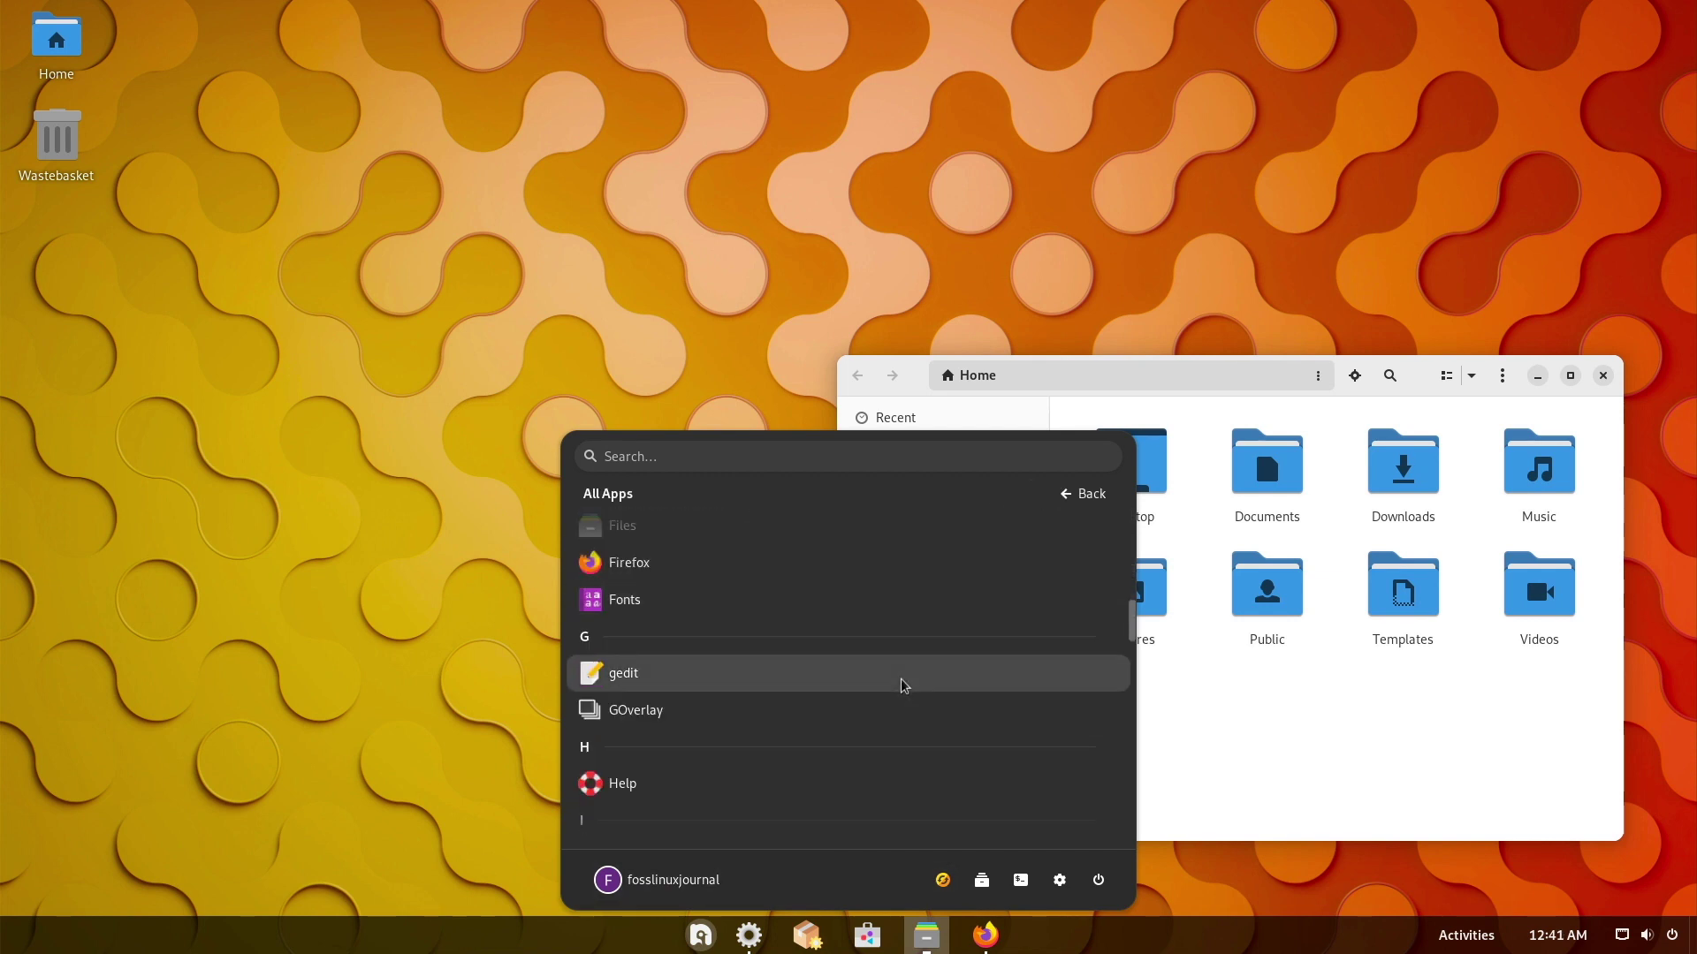
pyautogui.scroll(-3, 903, 687)
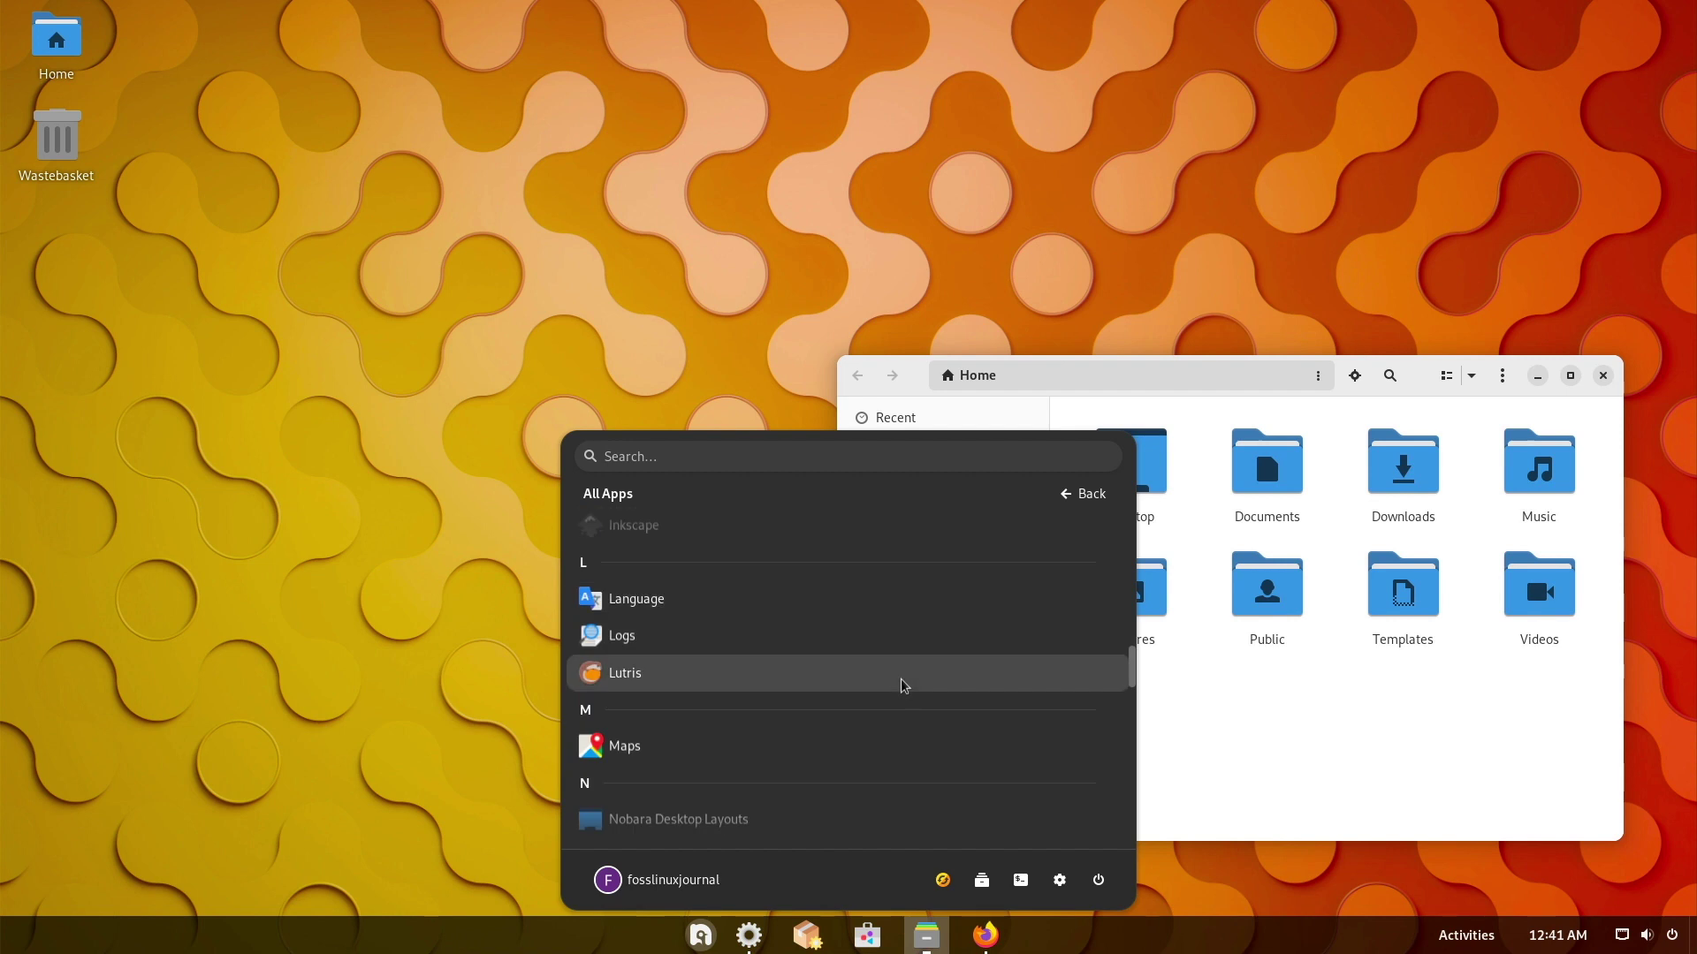
pyautogui.scroll(-2, 903, 687)
pyautogui.scroll(-2, 903, 686)
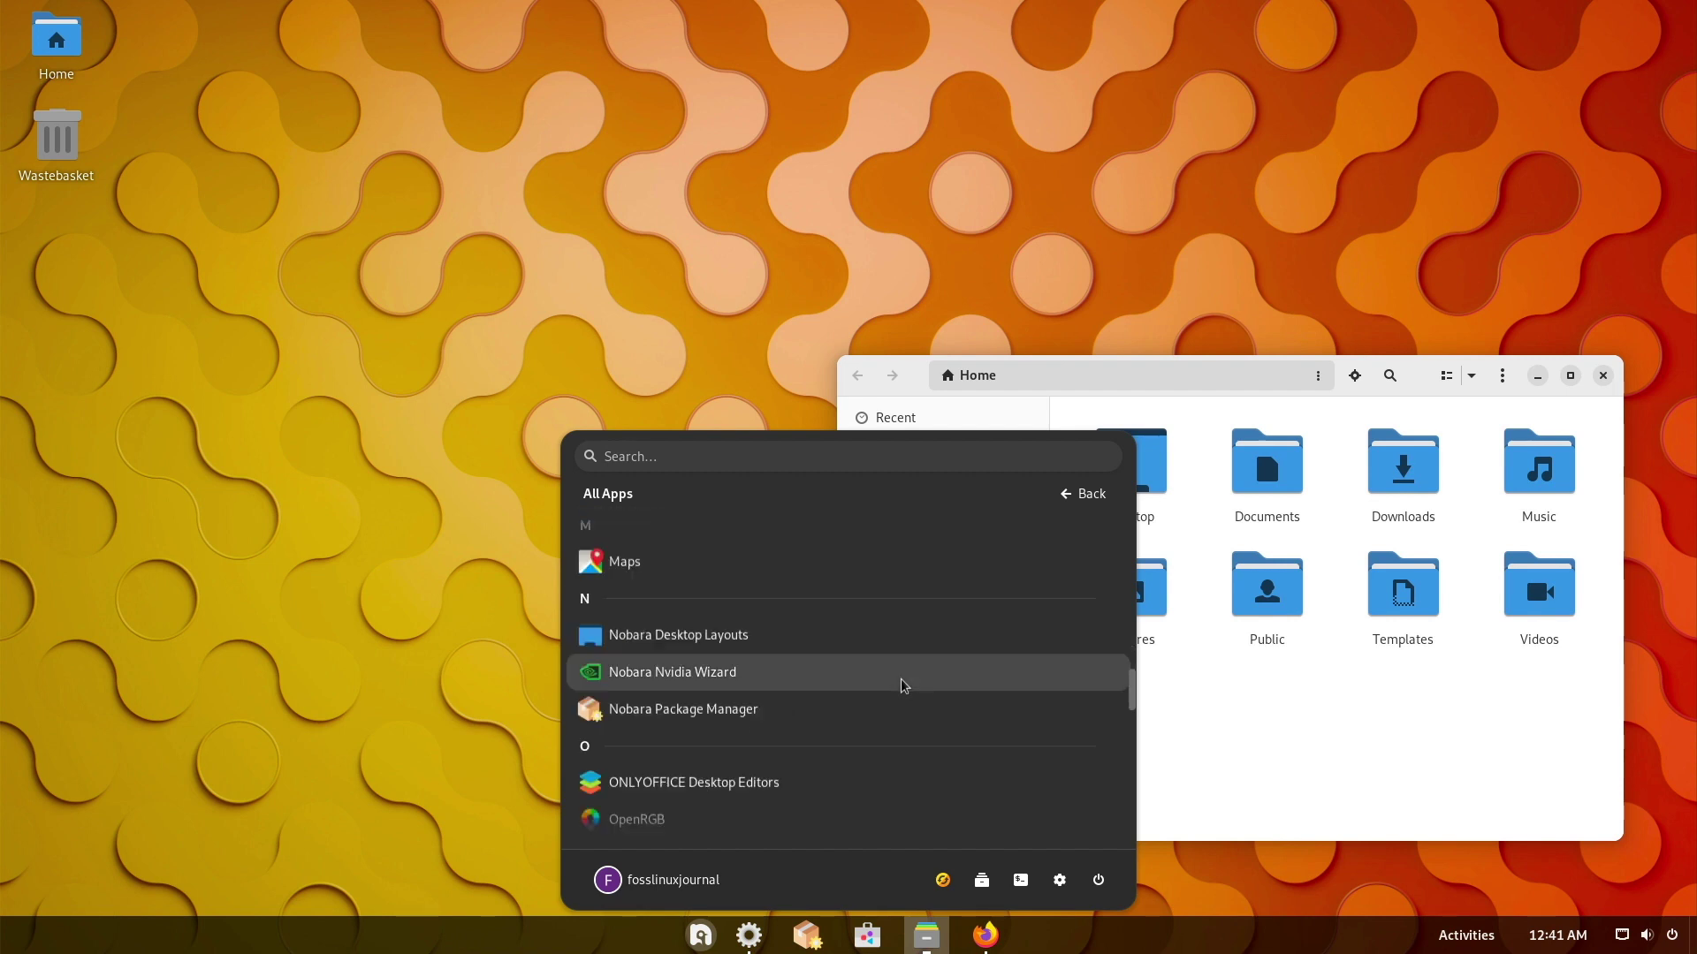
pyautogui.scroll(-2, 903, 687)
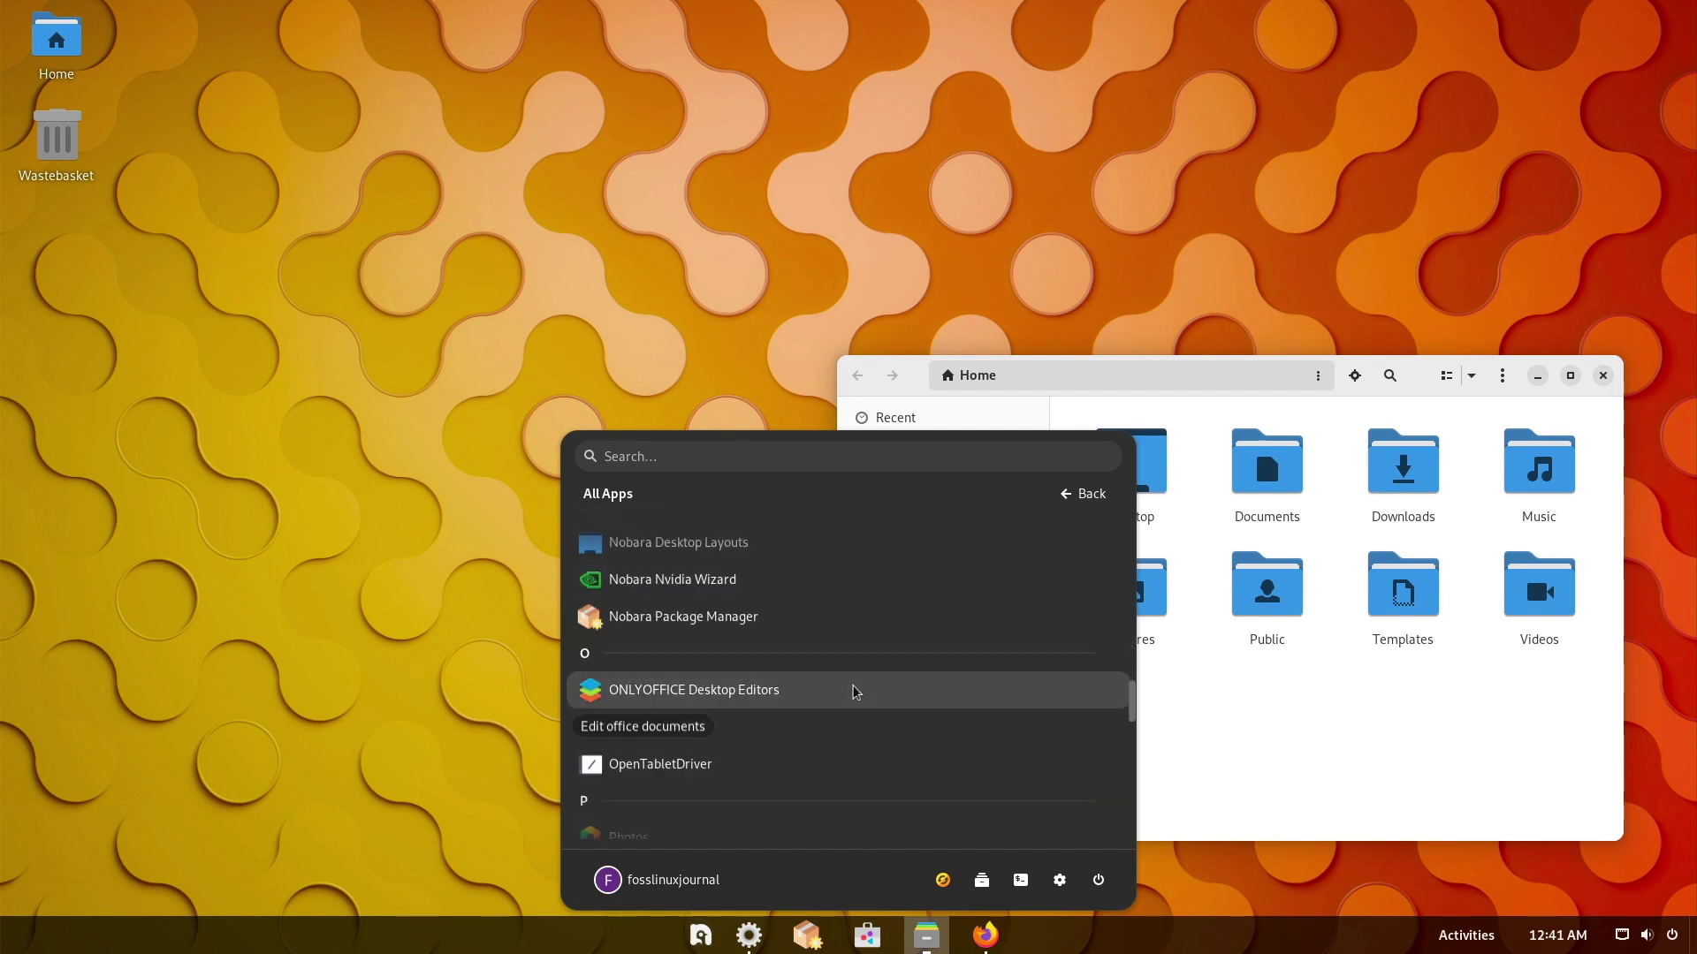
pyautogui.click(855, 692)
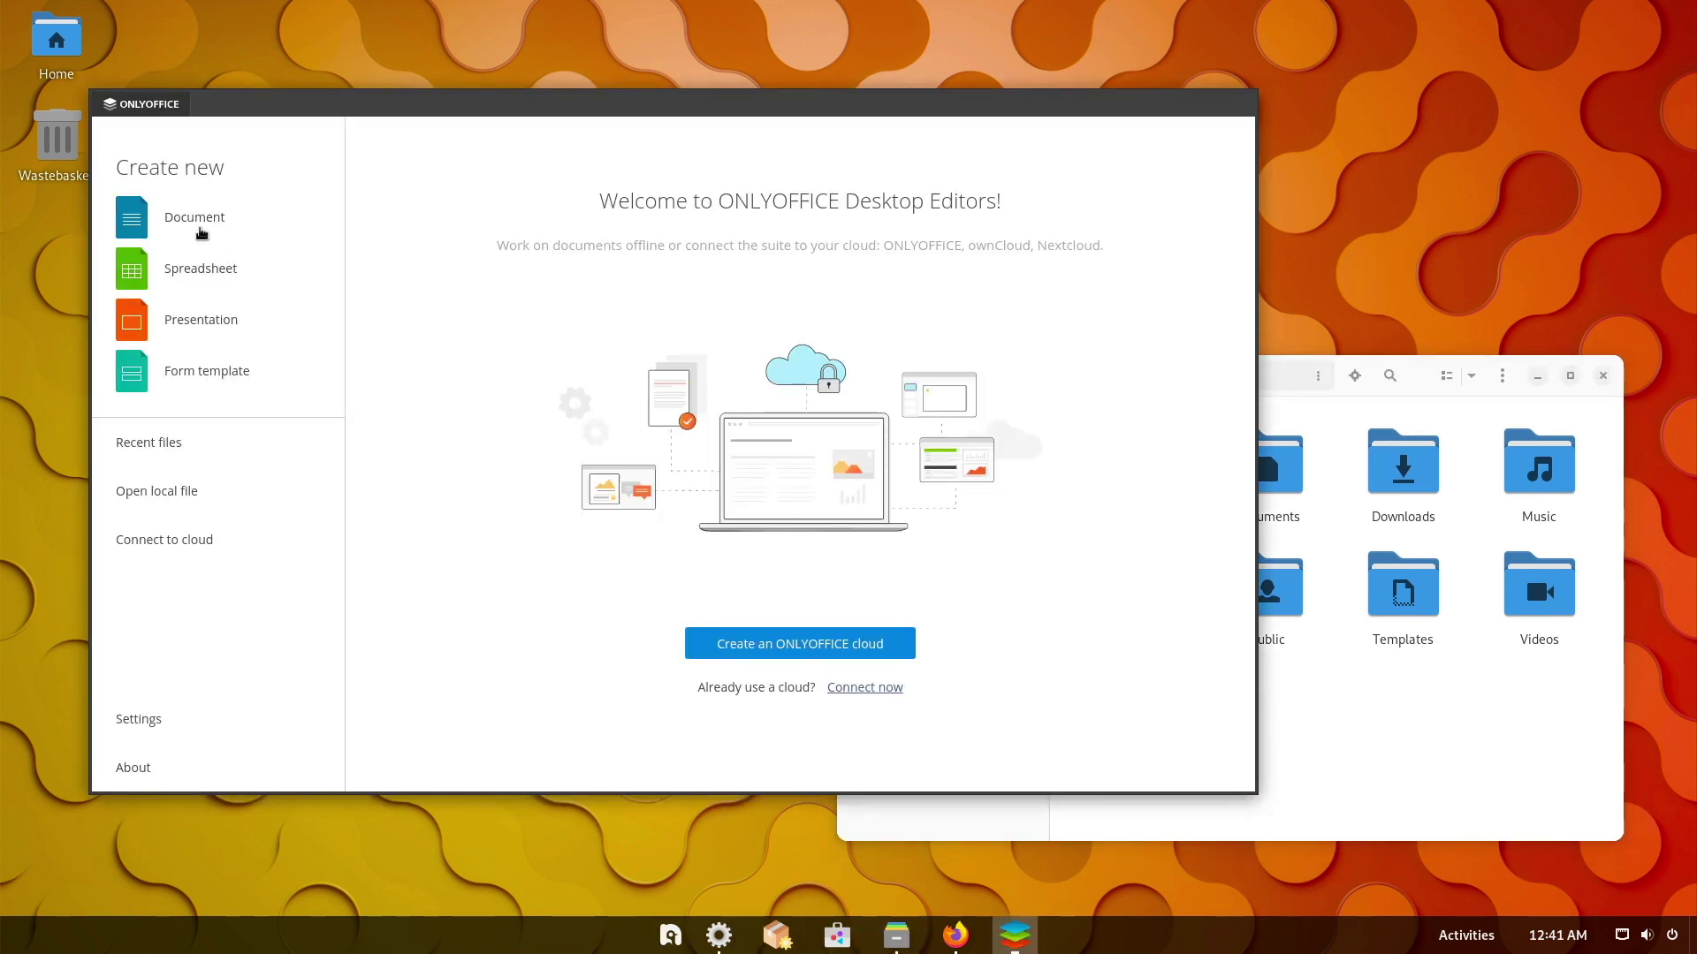
# Step: Create a new blank document, Document1.docx, in ONLYOFFICE
pyautogui.click(200, 229)
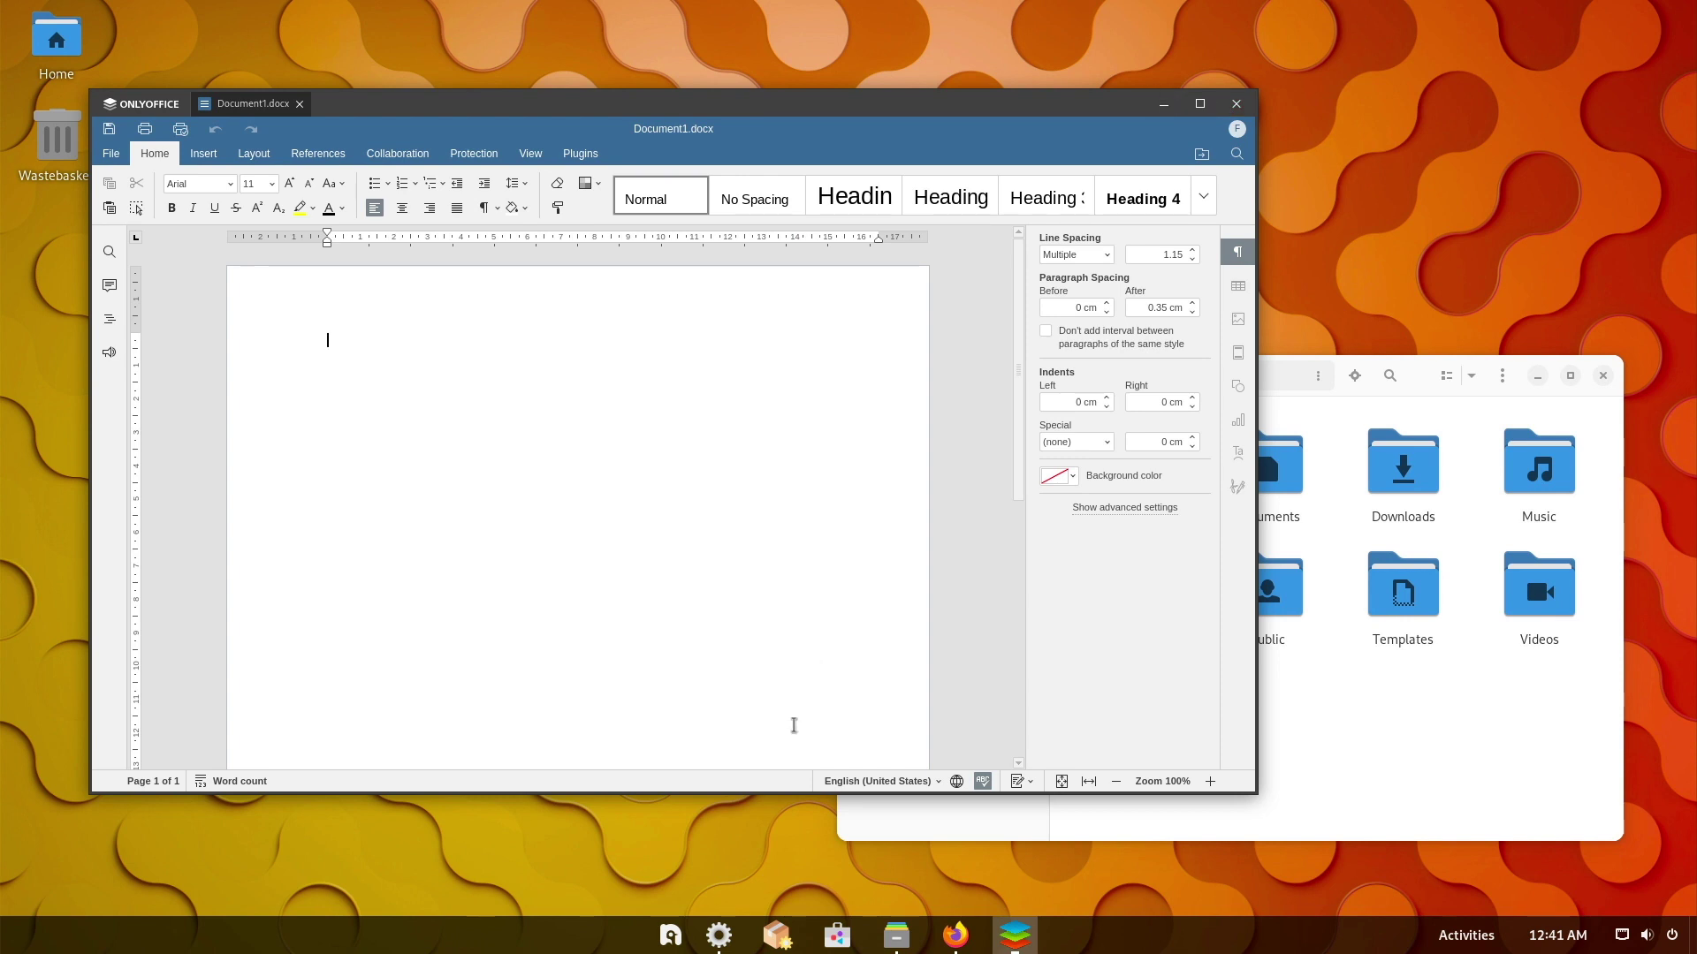
pyautogui.click(670, 935)
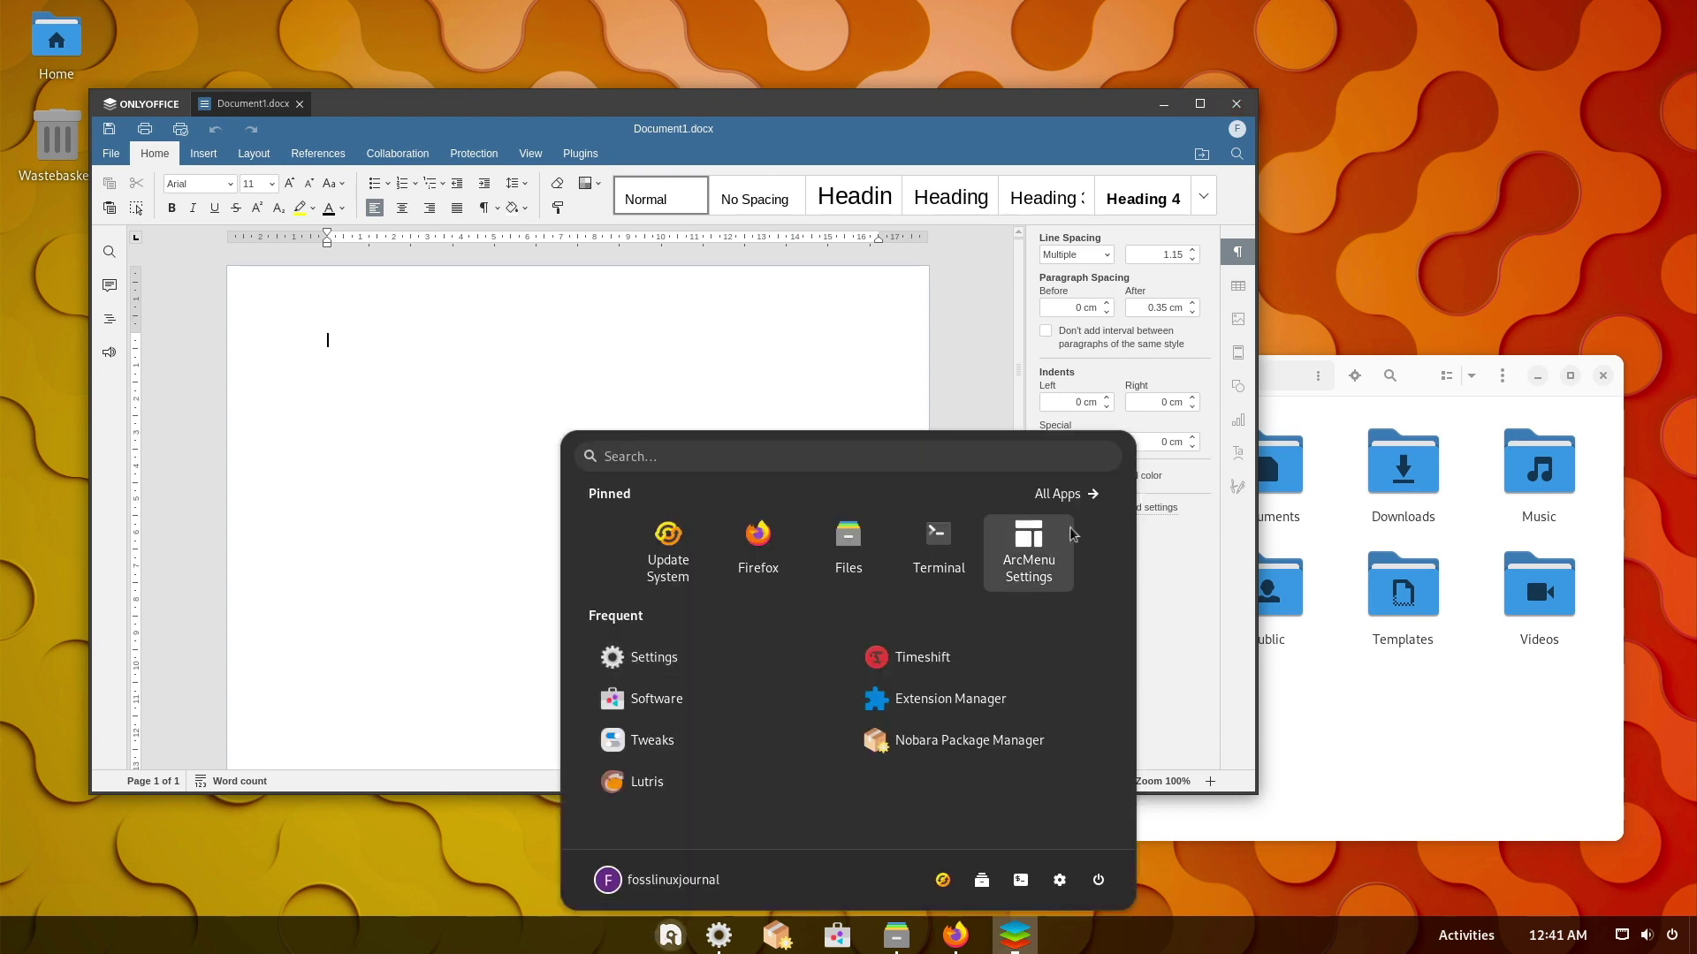
# Step: Scroll through the All Apps list and launch the Software store
pyautogui.click(1065, 493)
pyautogui.scroll(-2, 895, 705)
pyautogui.scroll(-10, 895, 705)
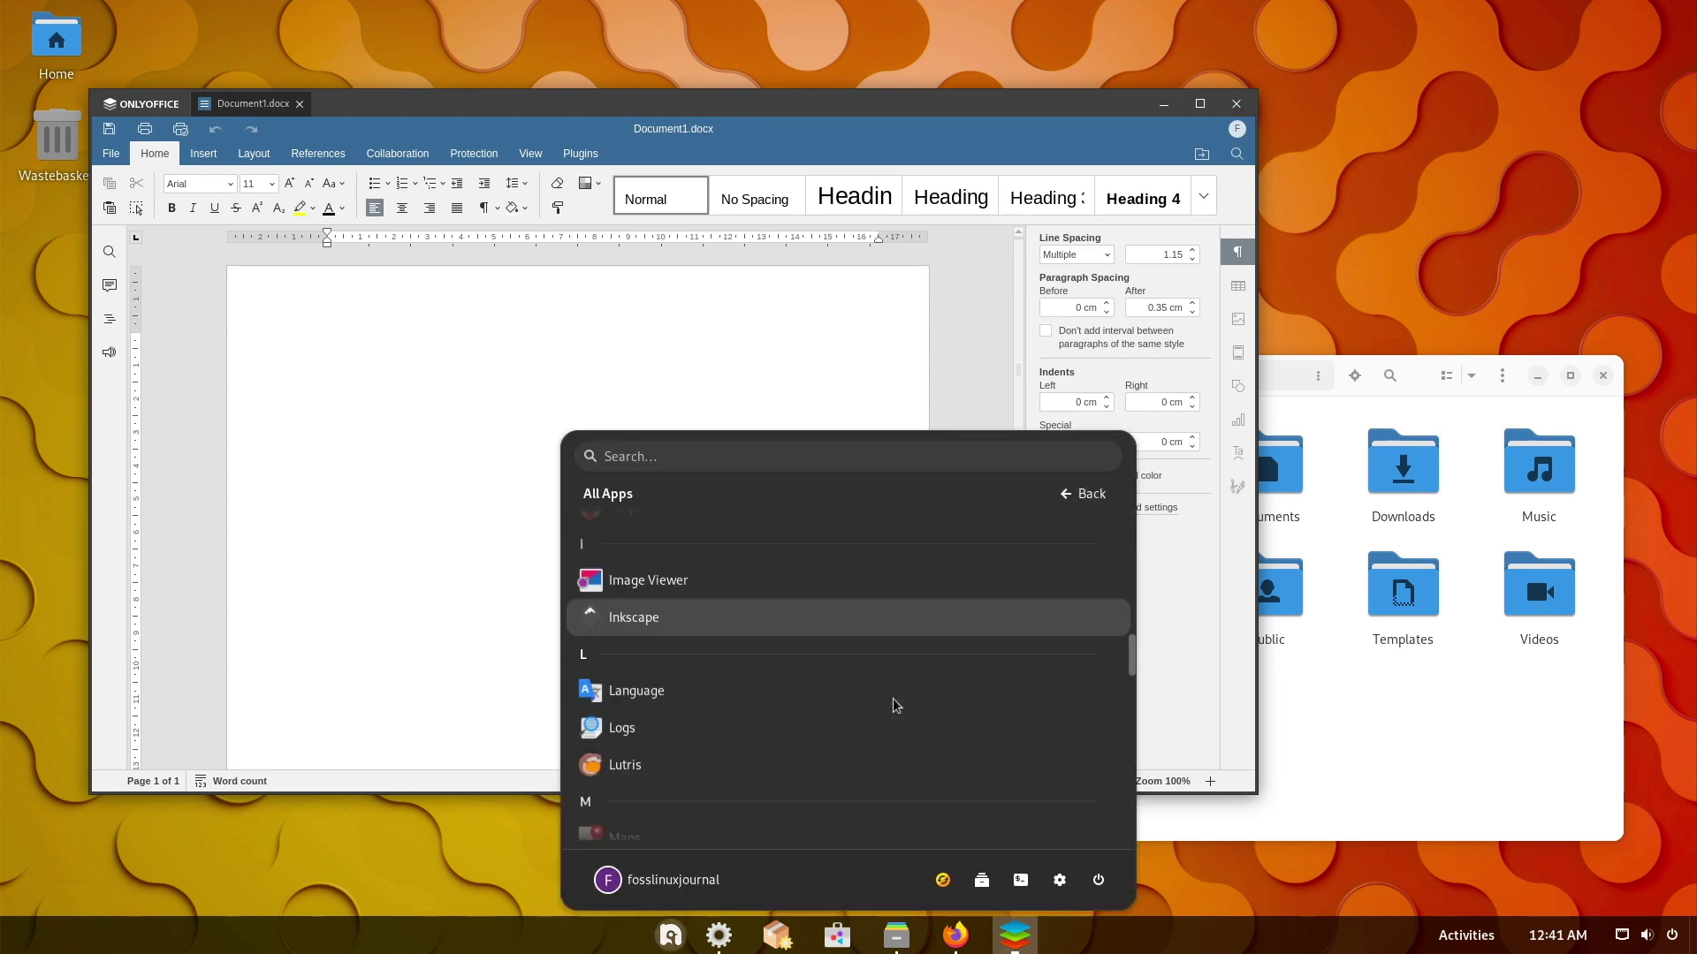
pyautogui.scroll(-2, 895, 706)
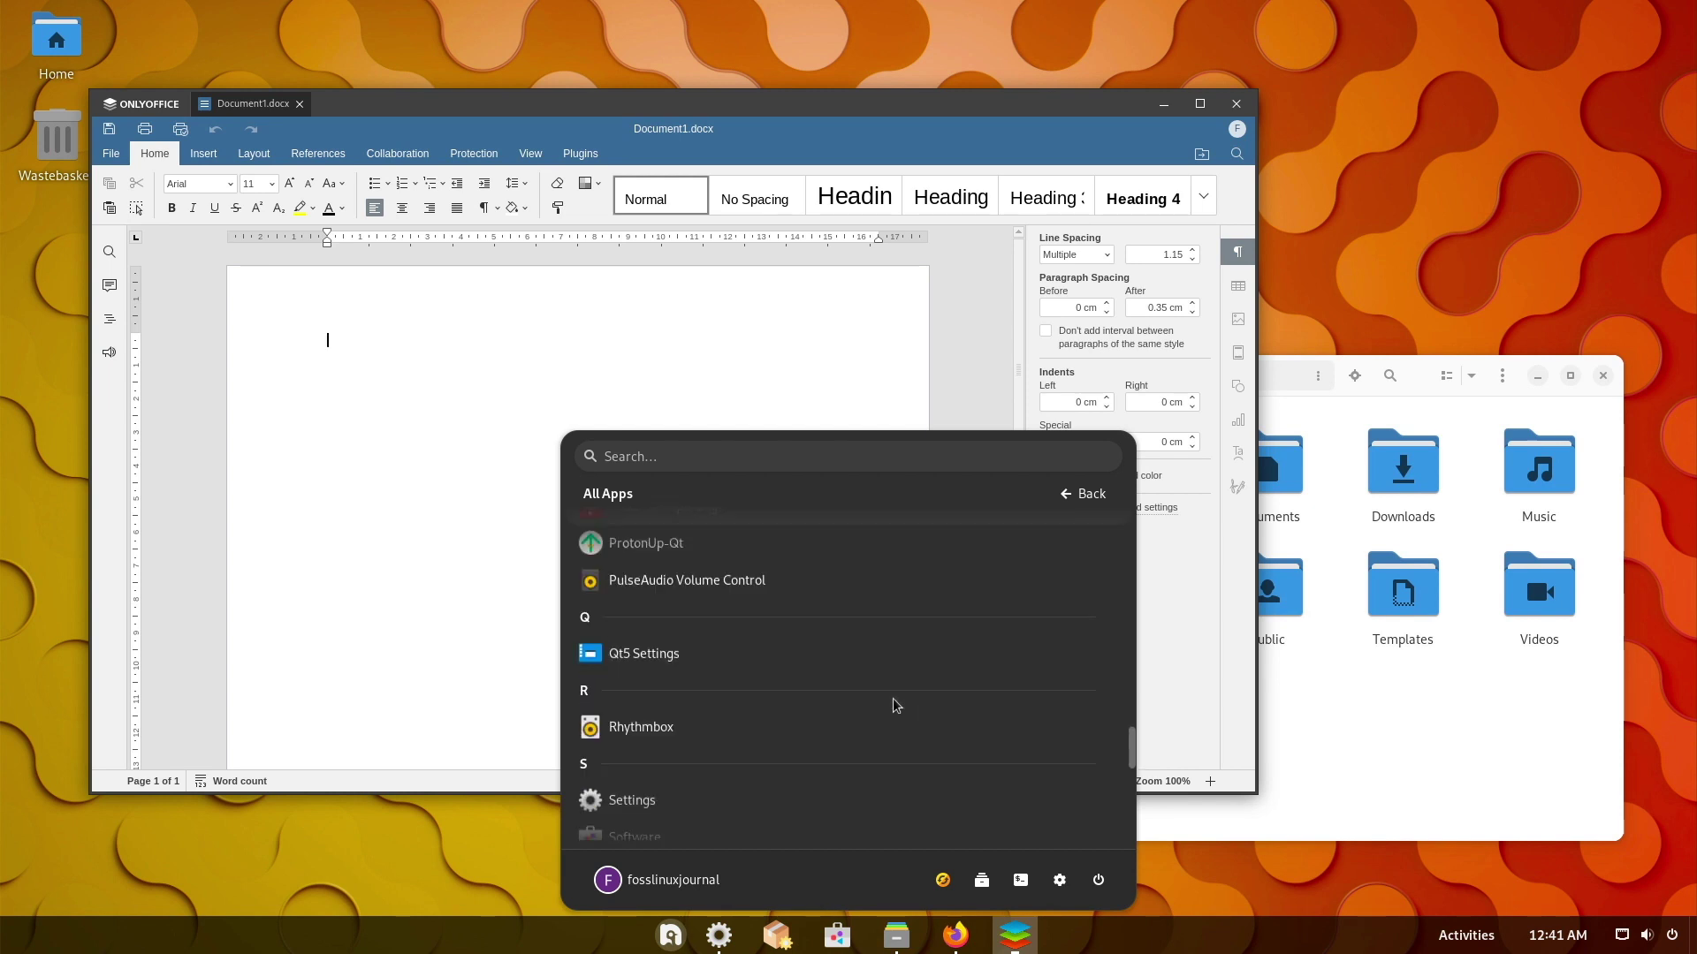
pyautogui.scroll(-2, 972, 647)
pyautogui.scroll(-2, 972, 648)
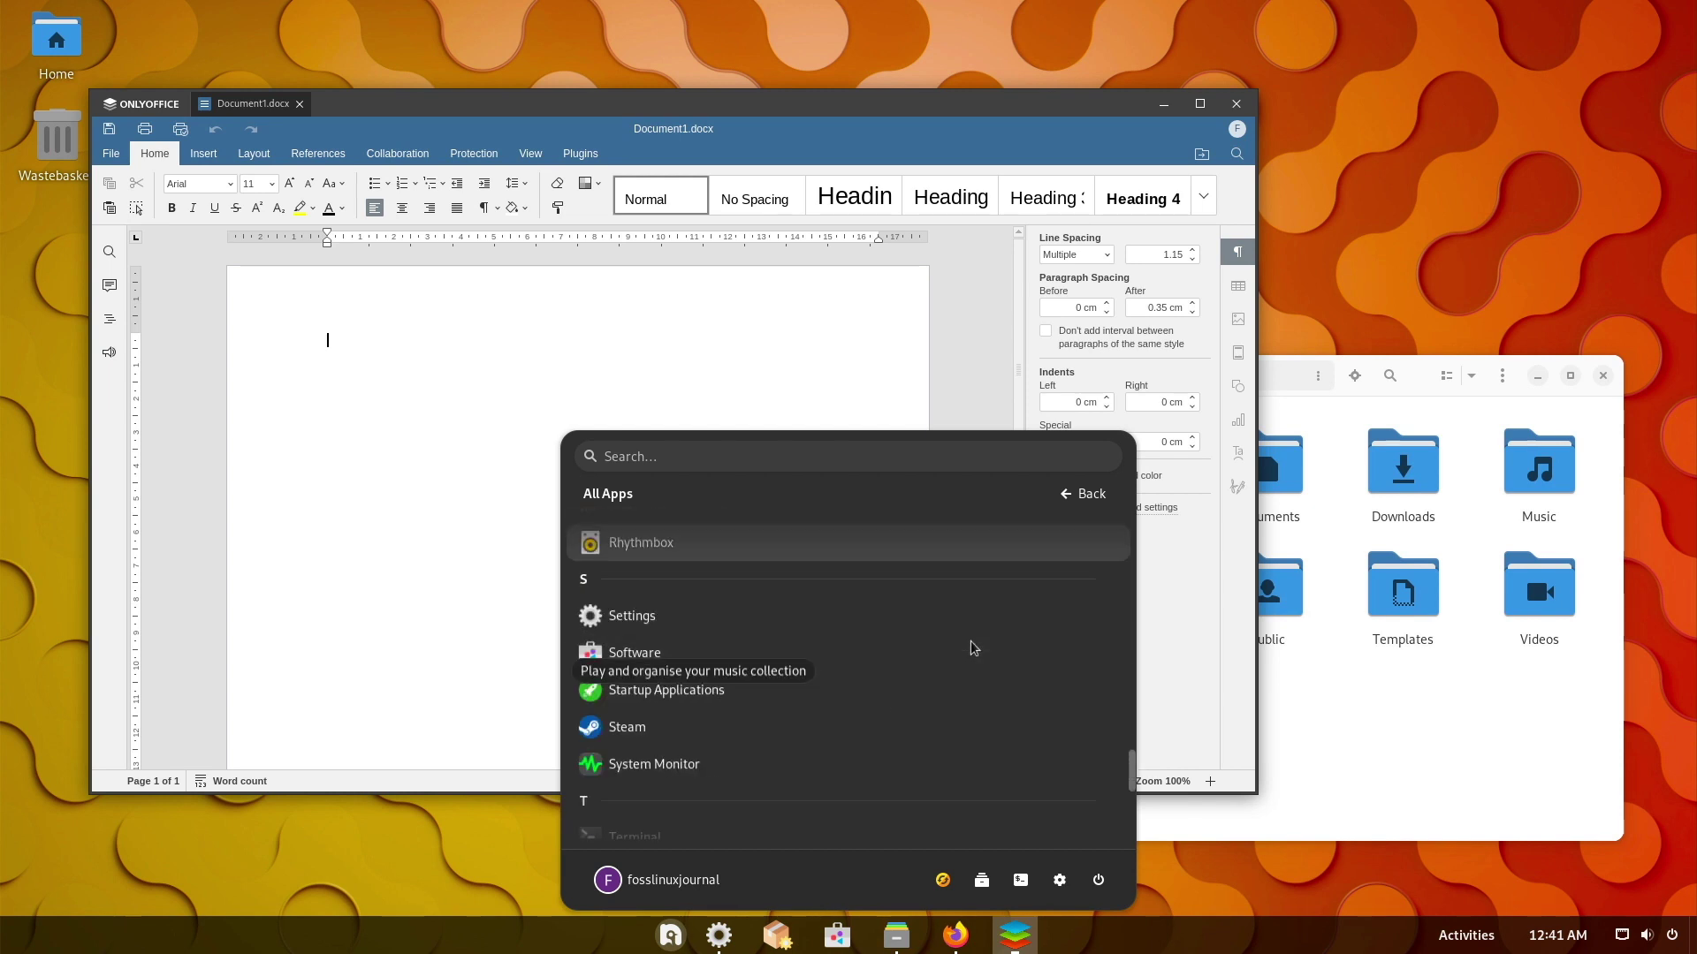
pyautogui.scroll(-2, 972, 648)
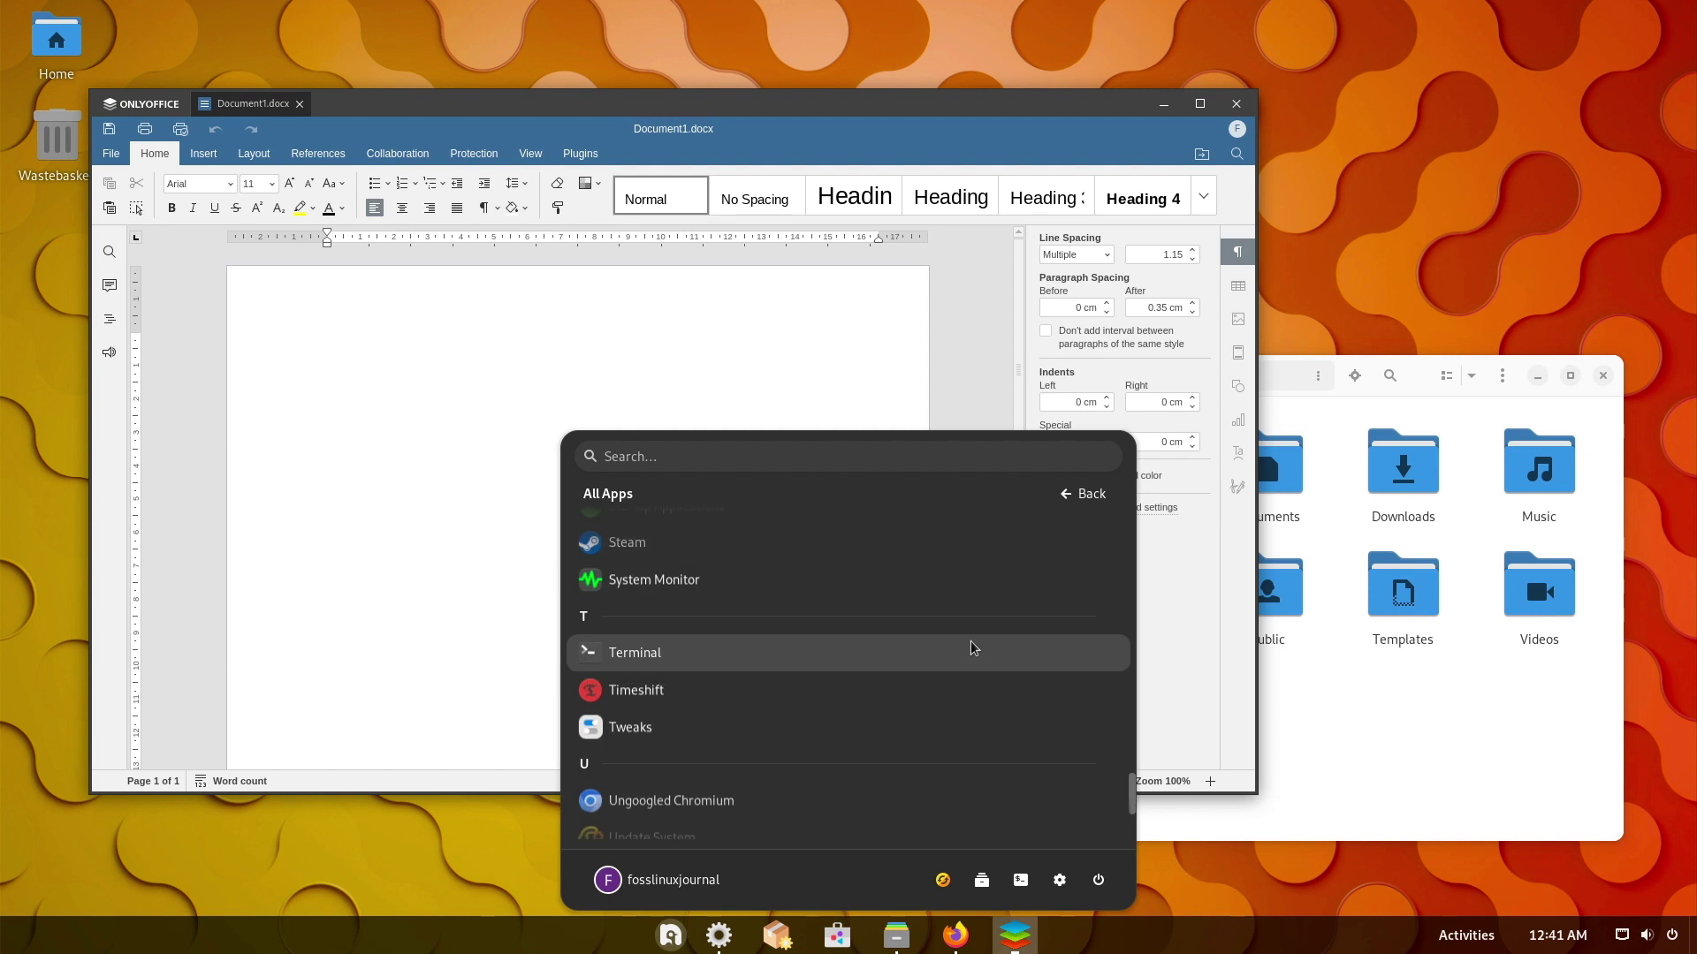
pyautogui.scroll(-2, 984, 646)
pyautogui.scroll(-4, 985, 647)
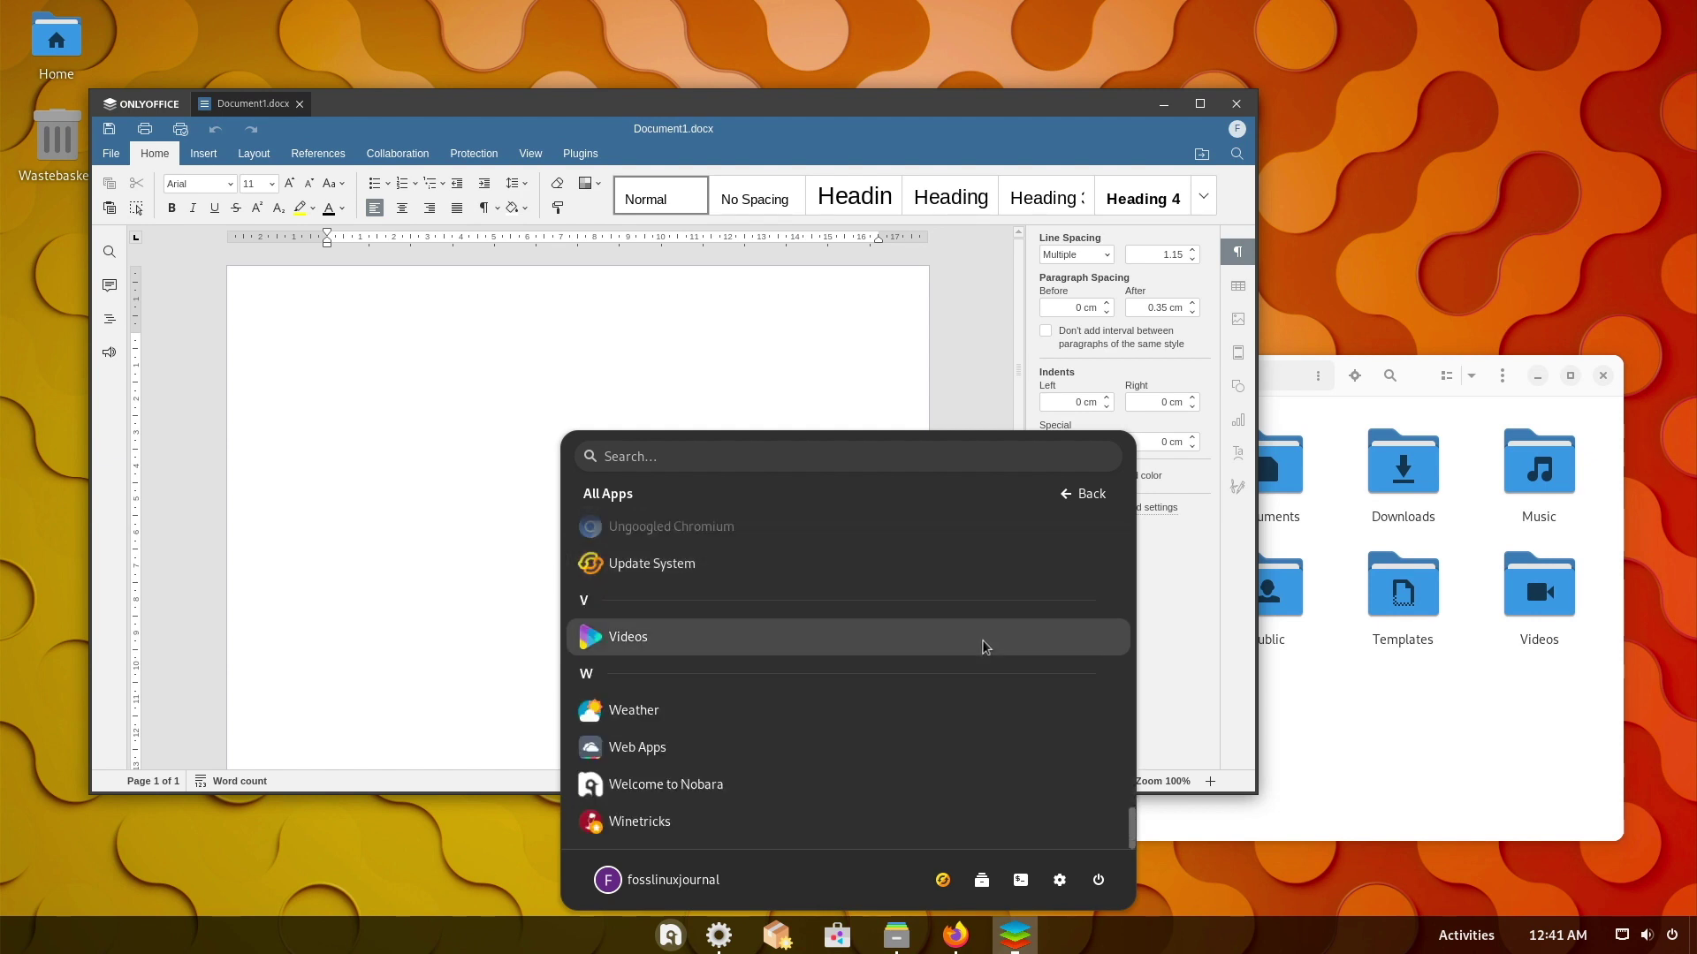
pyautogui.scroll(4, 979, 654)
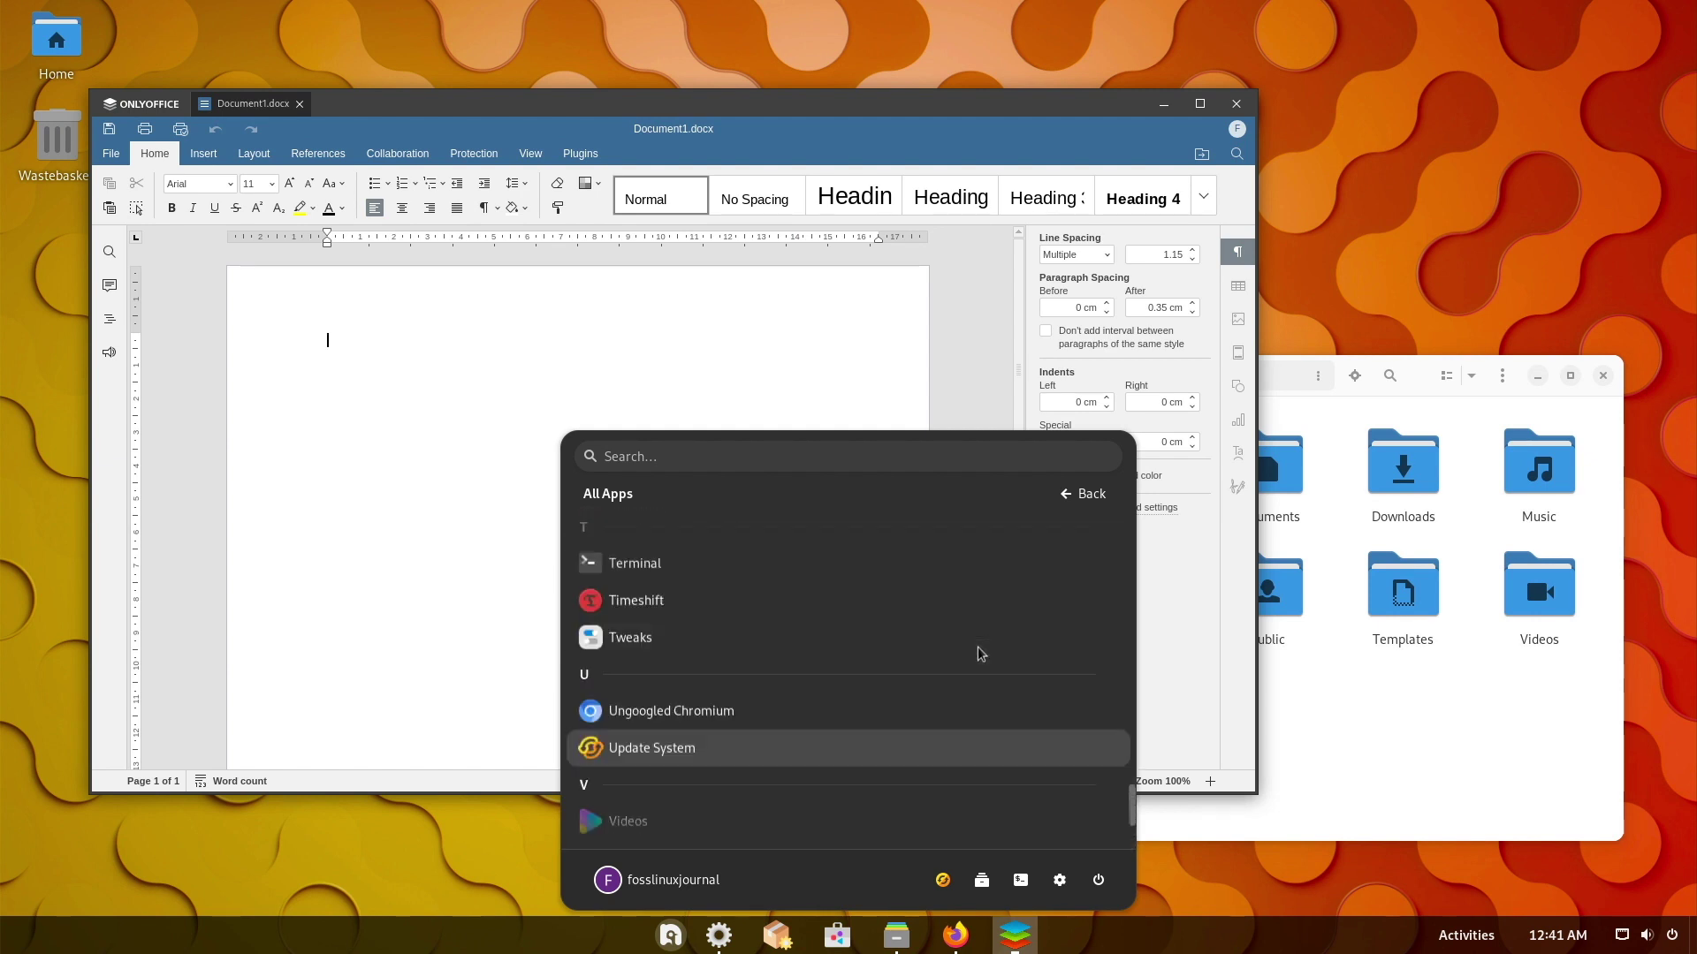
pyautogui.scroll(1, 979, 653)
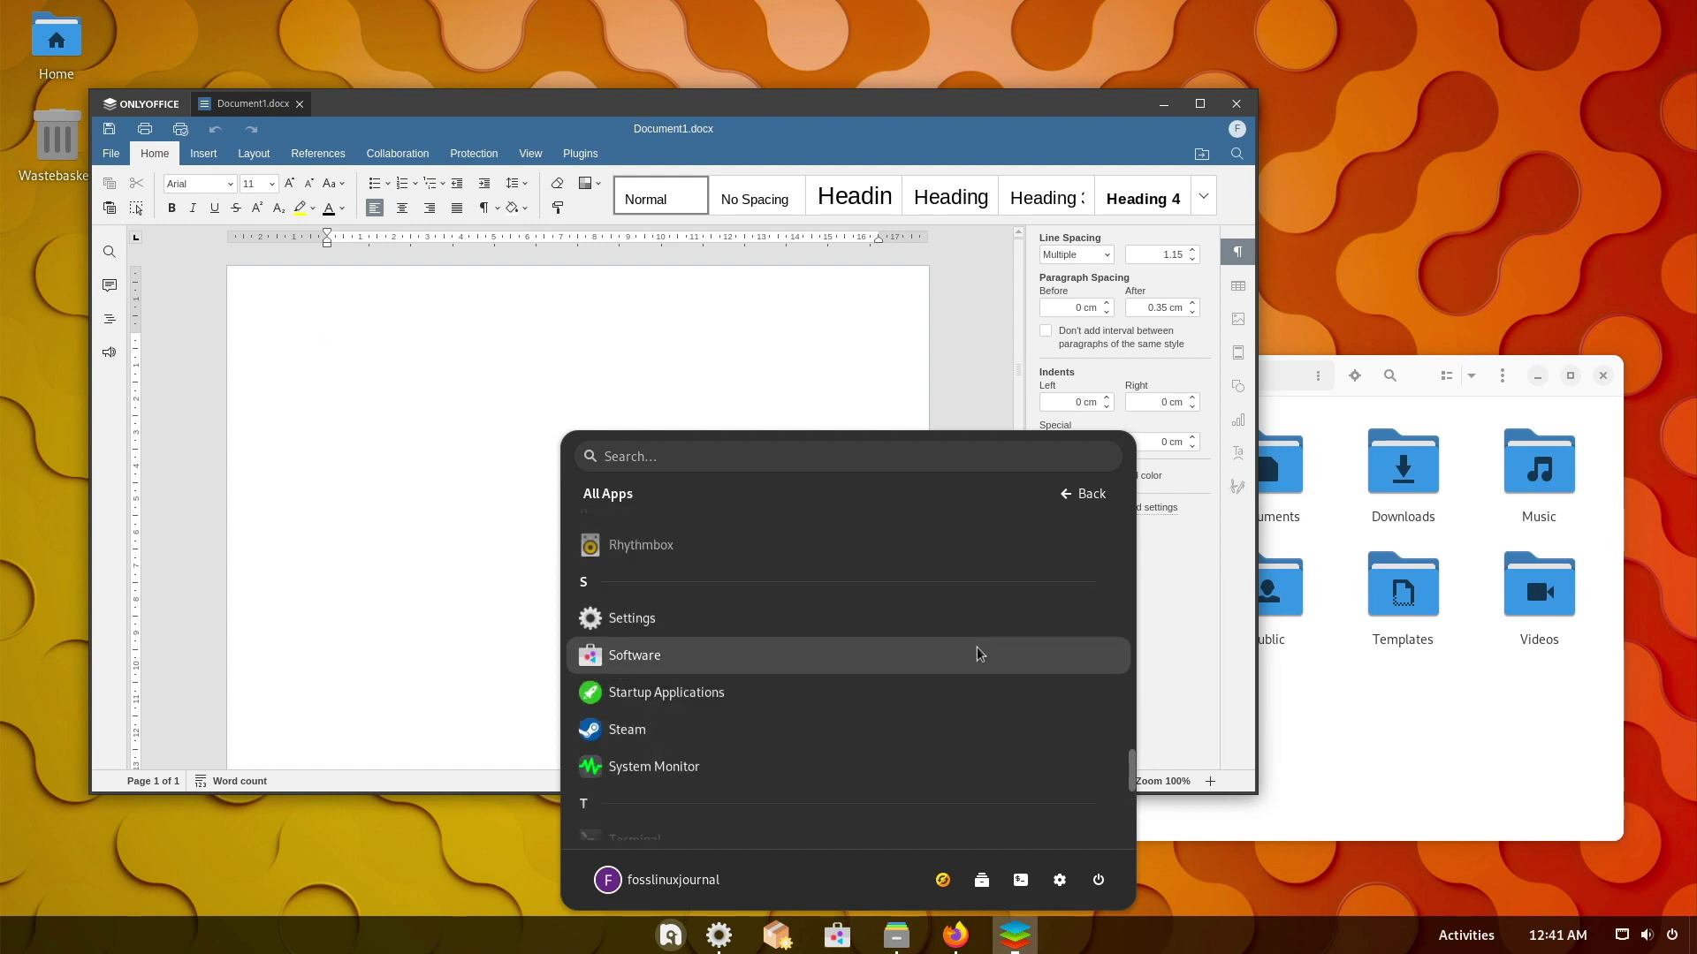
pyautogui.click(633, 655)
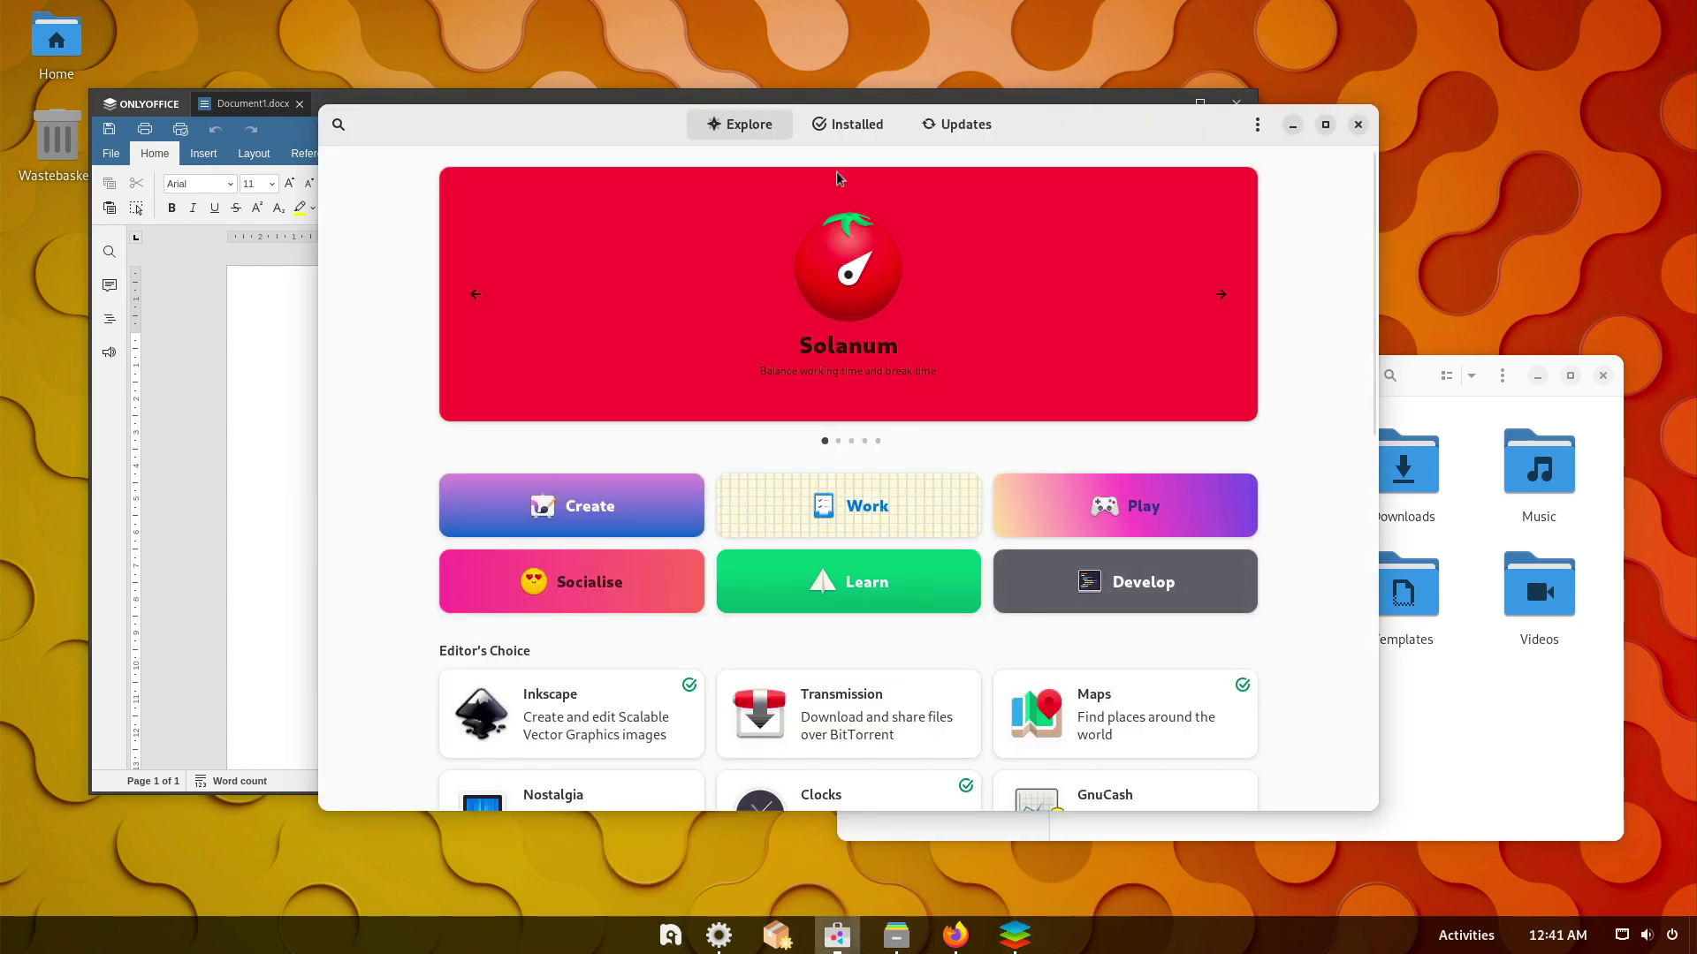
# Step: Search Software for 'signal' and open the Signal Desktop details page
pyautogui.click(339, 125)
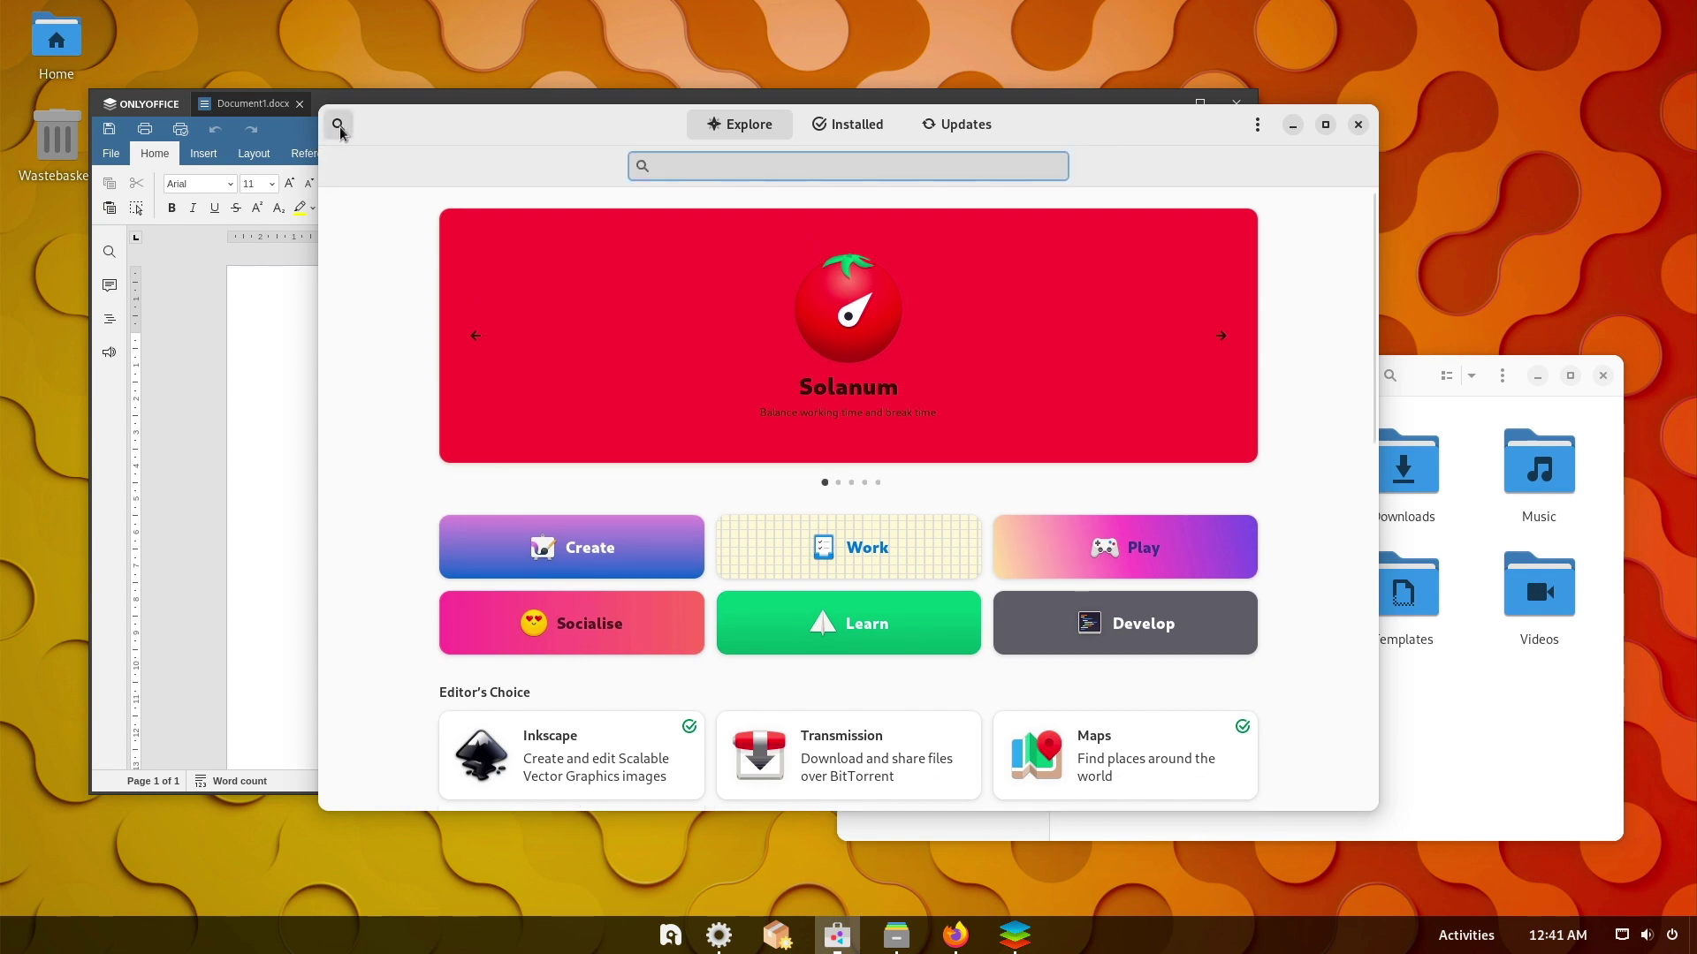
pyautogui.write('signal')
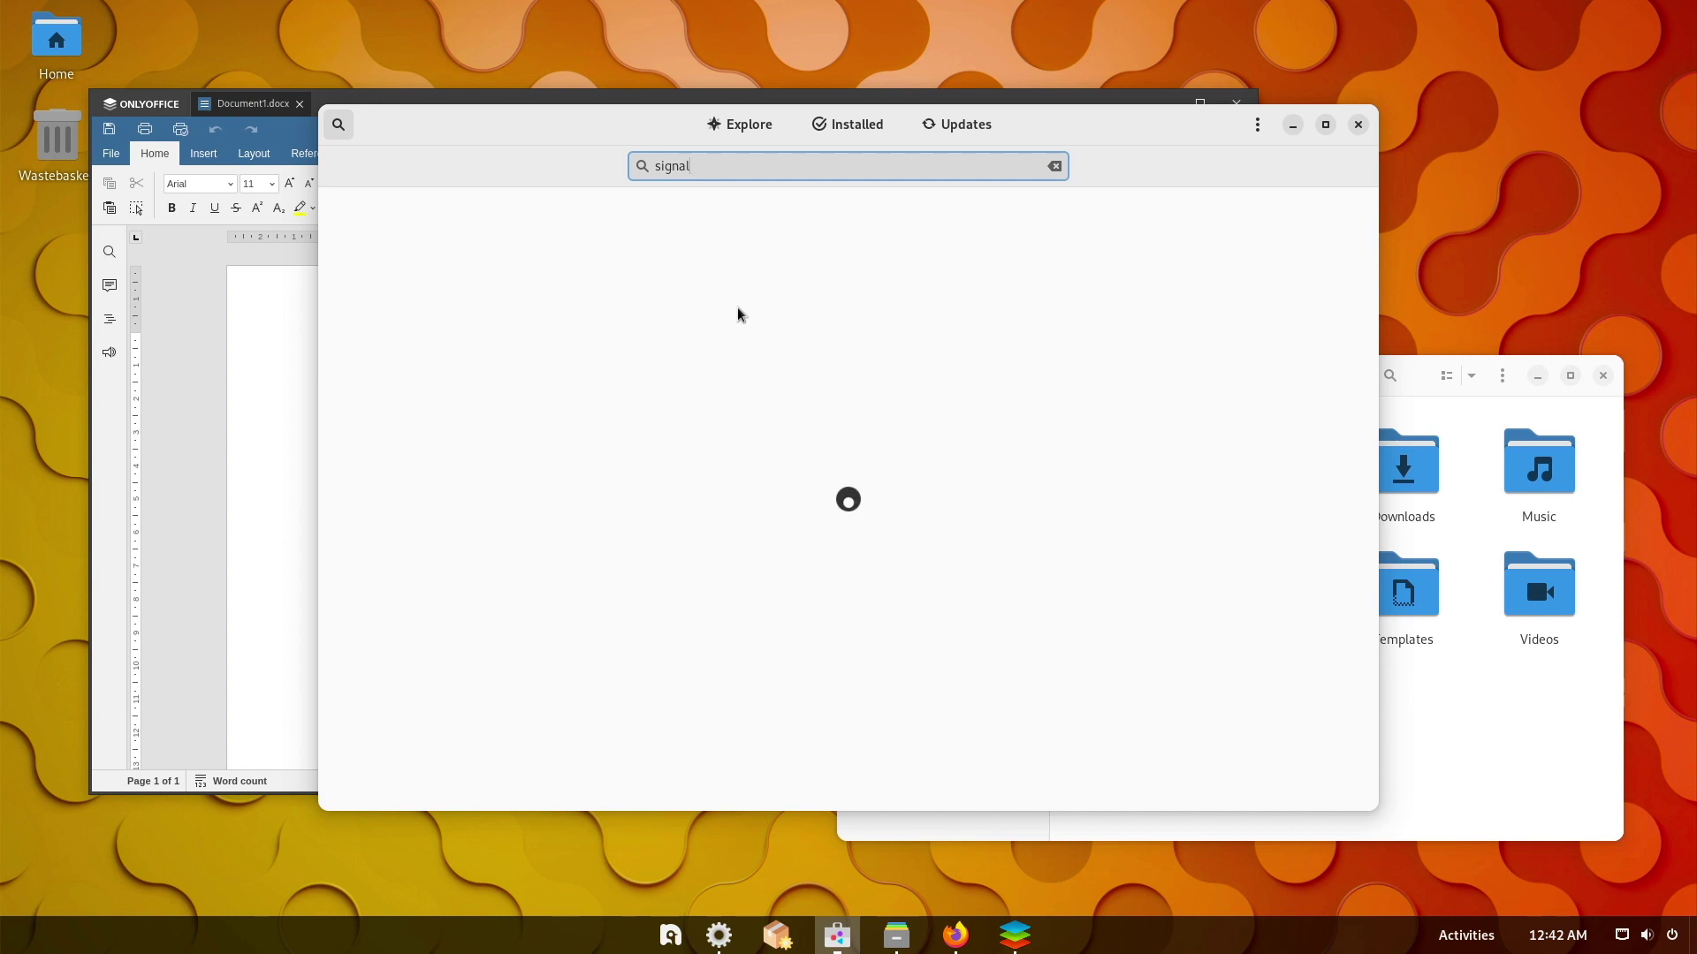
pyautogui.click(733, 261)
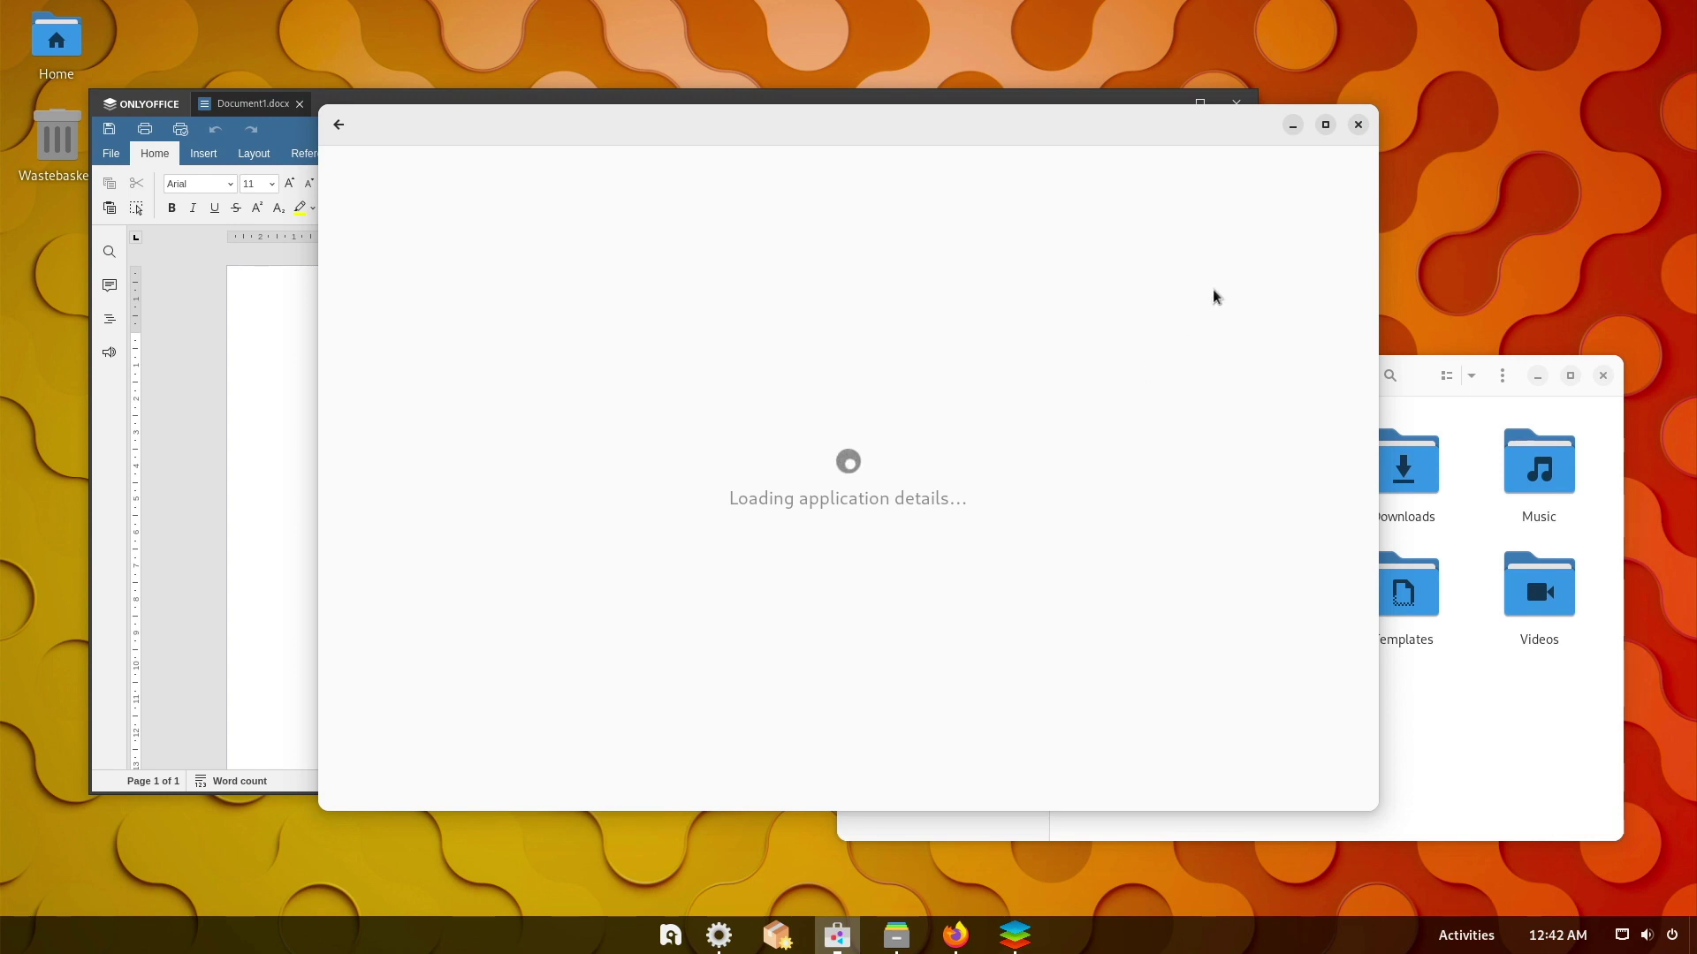
pyautogui.click(670, 935)
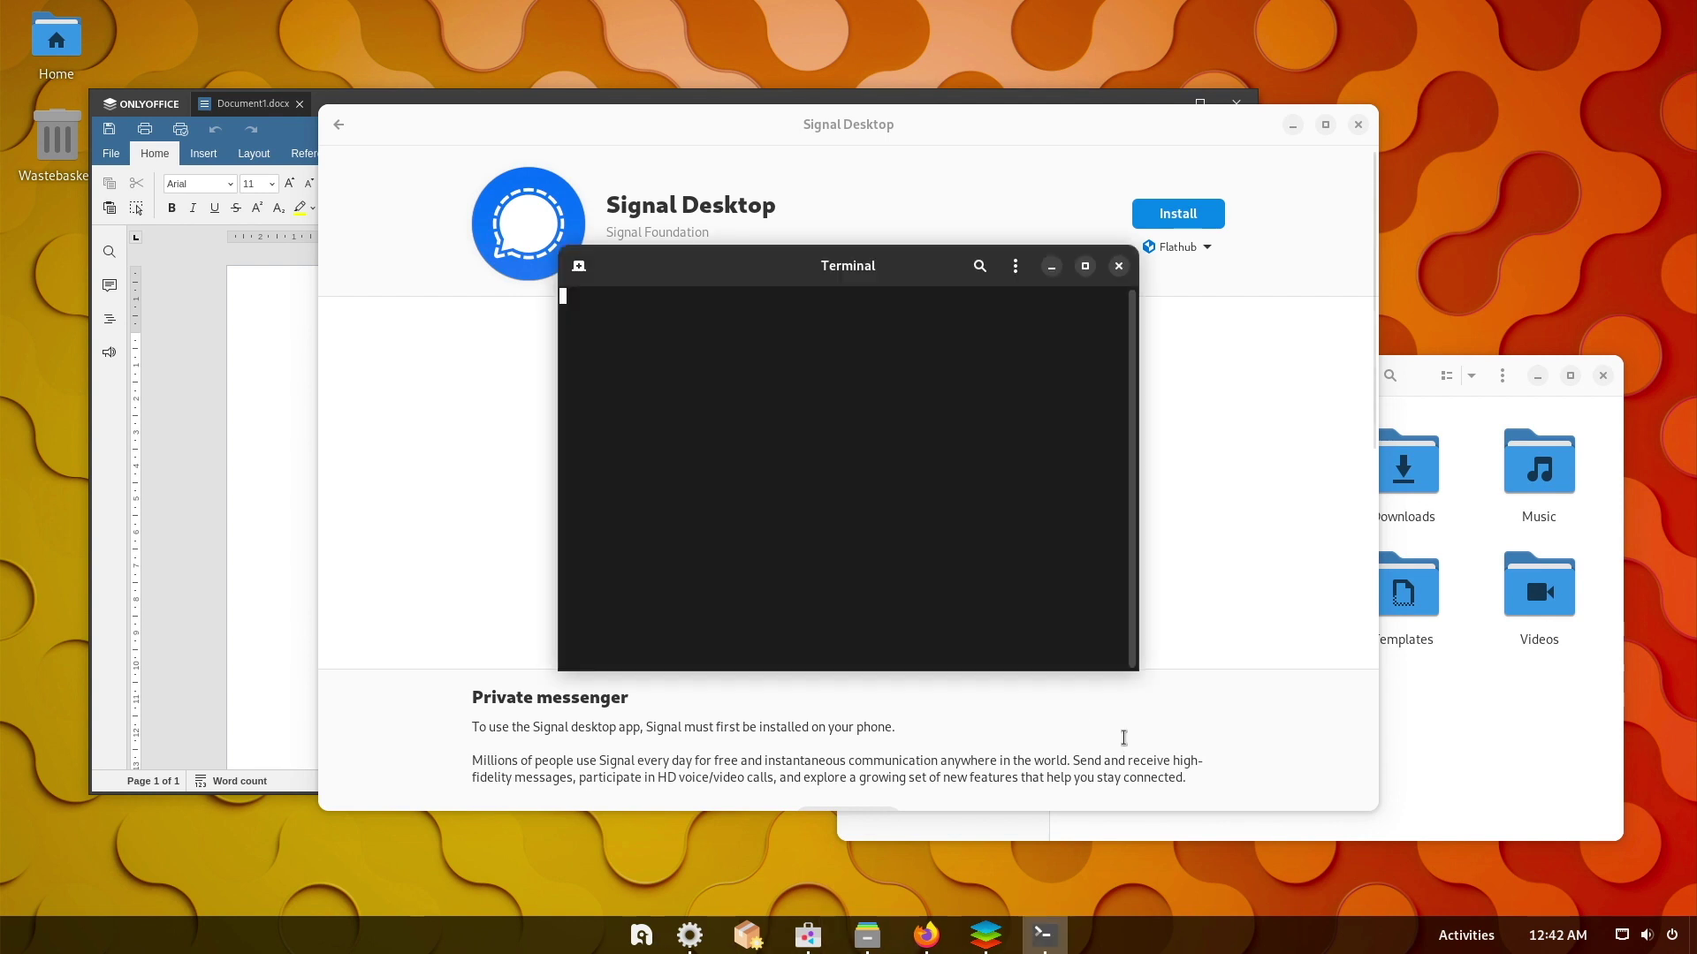
# Step: Pin Terminal to the dash and run neofetch to show the Nobara Linux 37 summary
pyautogui.rightClick(1043, 932)
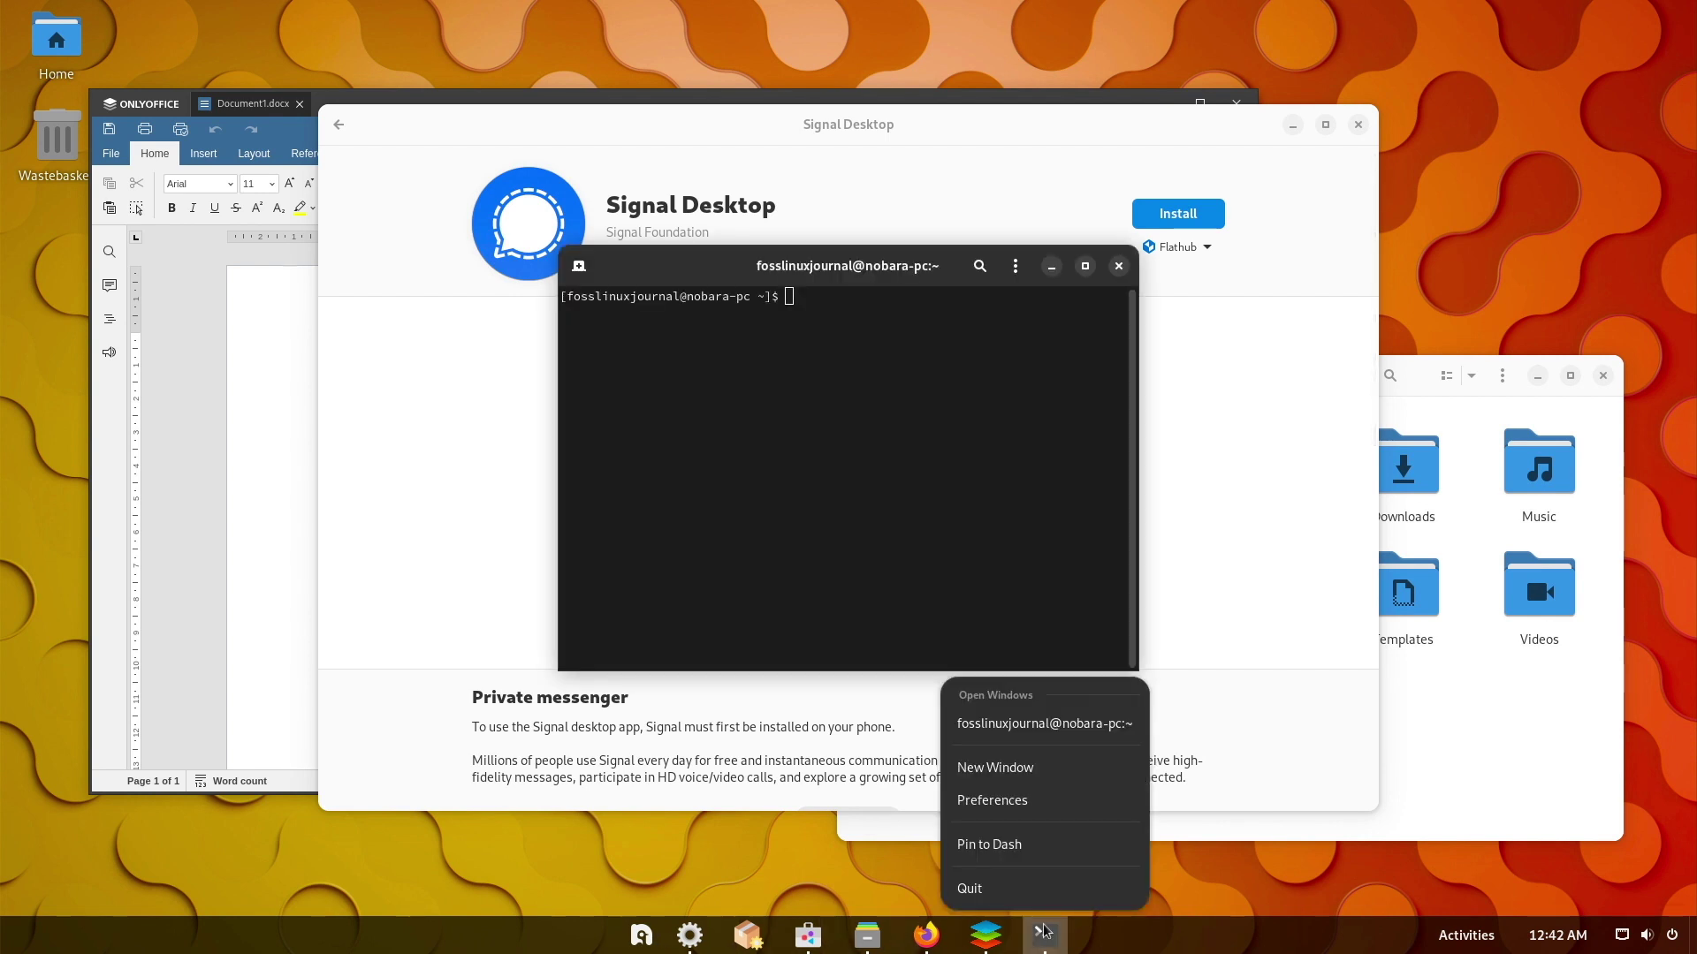
pyautogui.click(1016, 843)
pyautogui.write('neofetch')
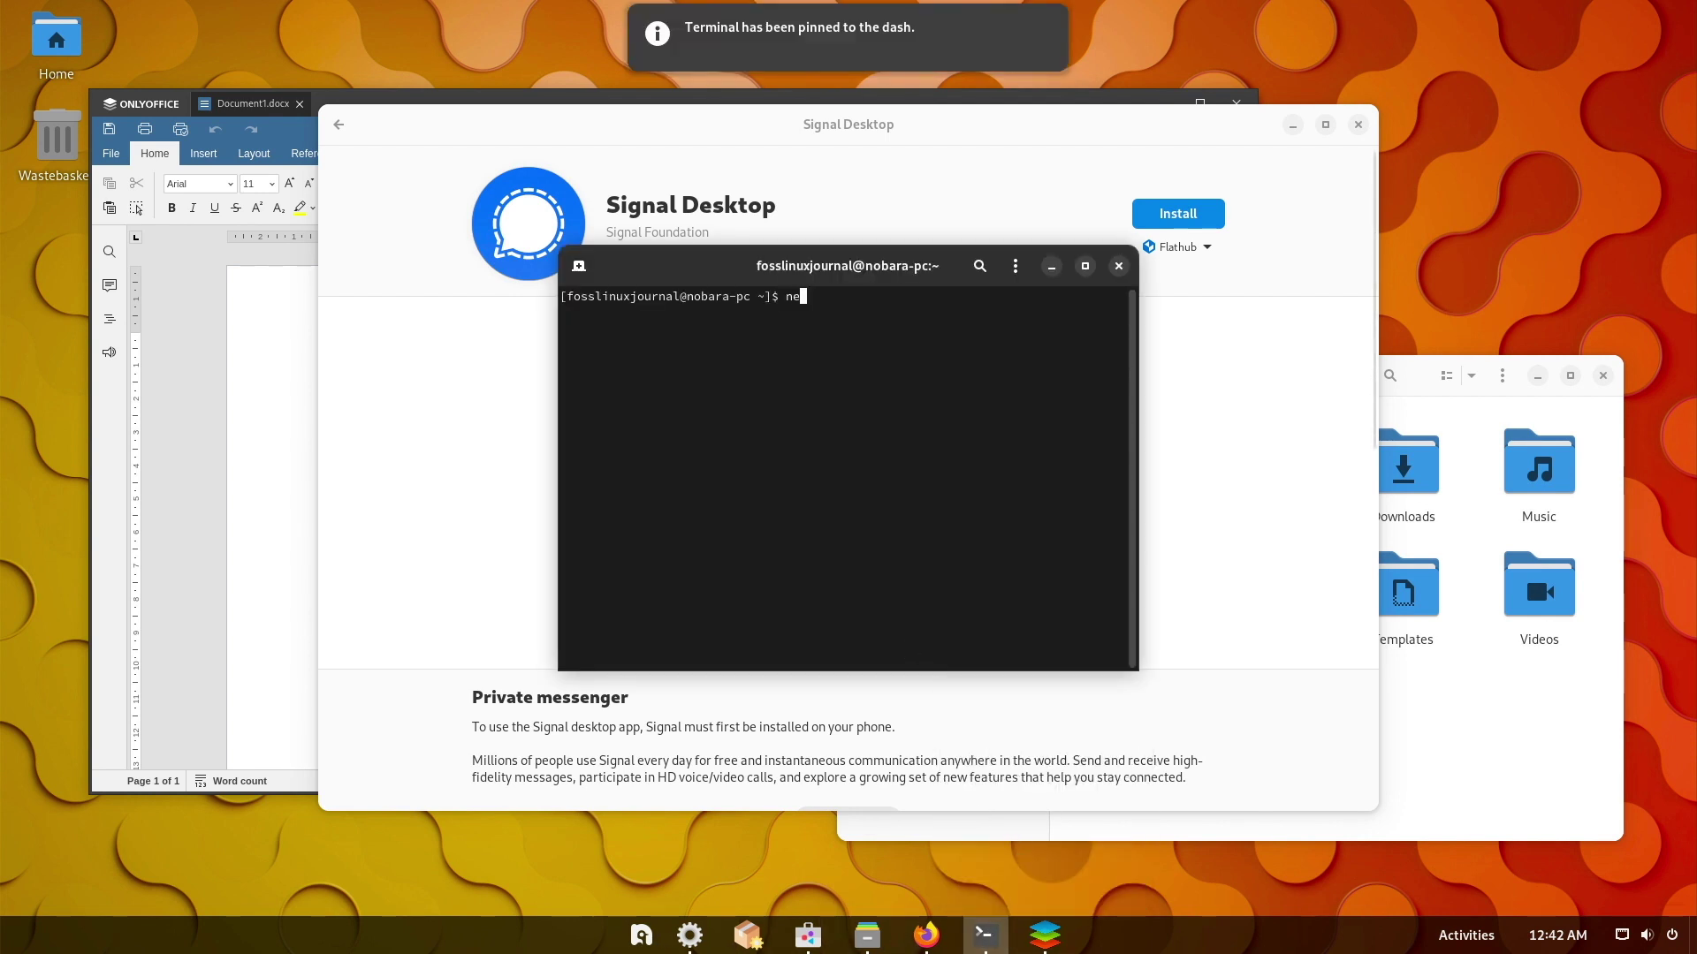
pyautogui.press('Return')
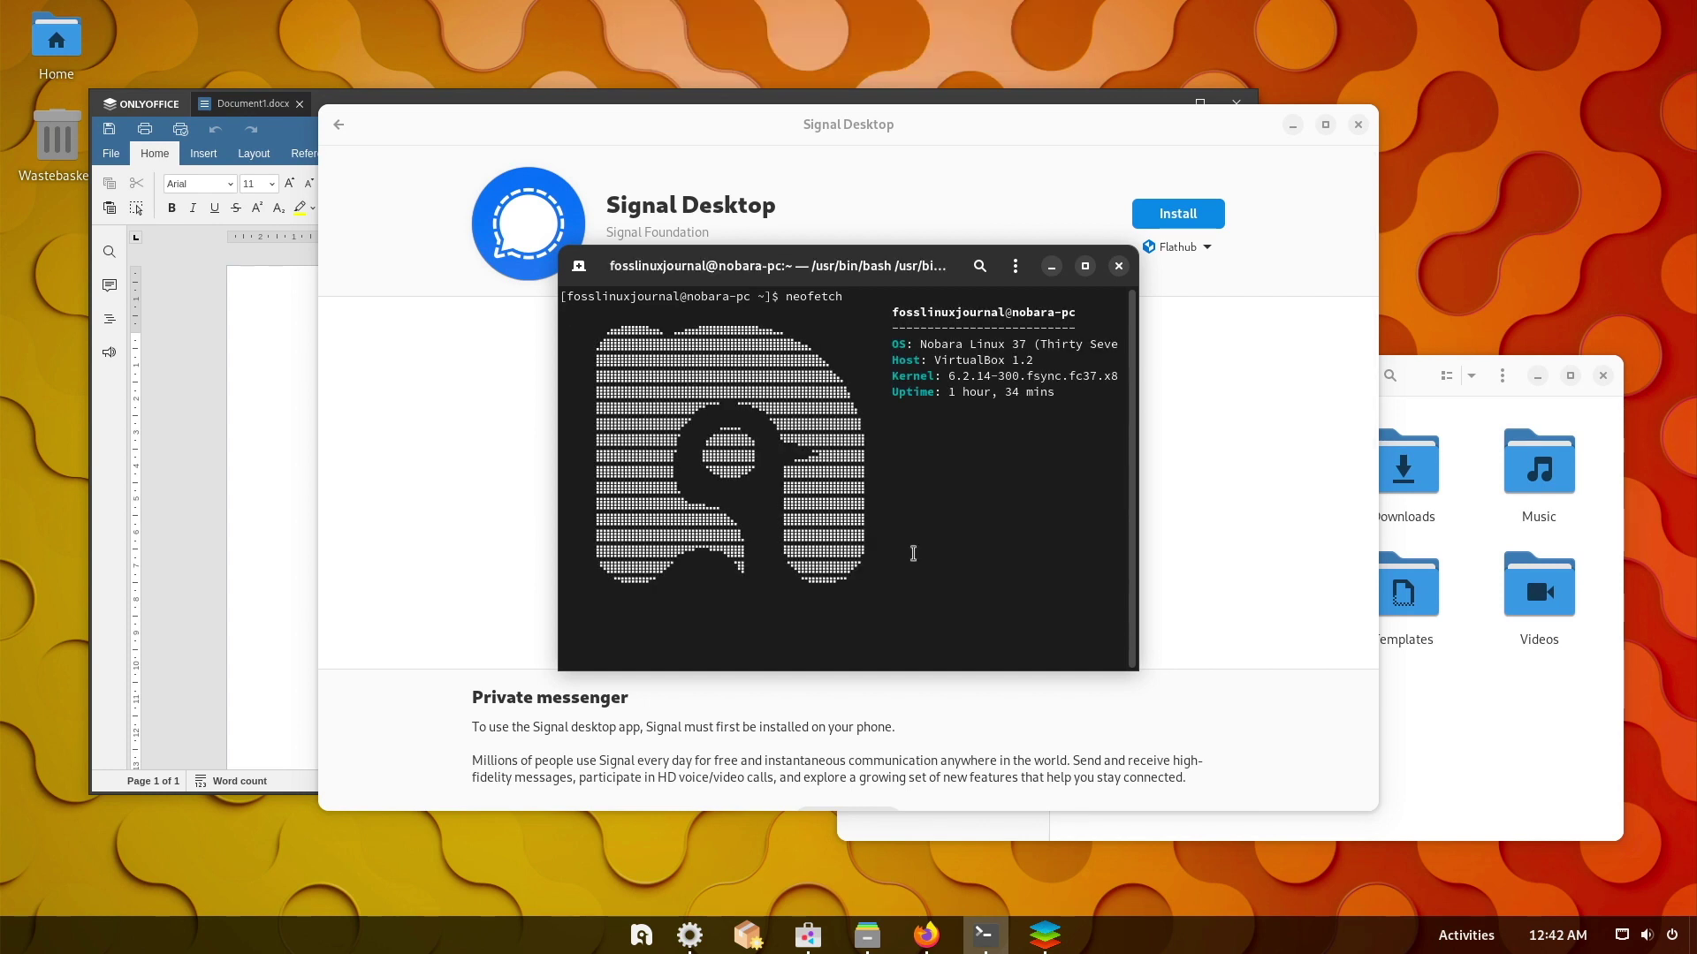
# Step: Close the Software, ONLYOFFICE and Files windows, leaving only Terminal open
pyautogui.click(1358, 124)
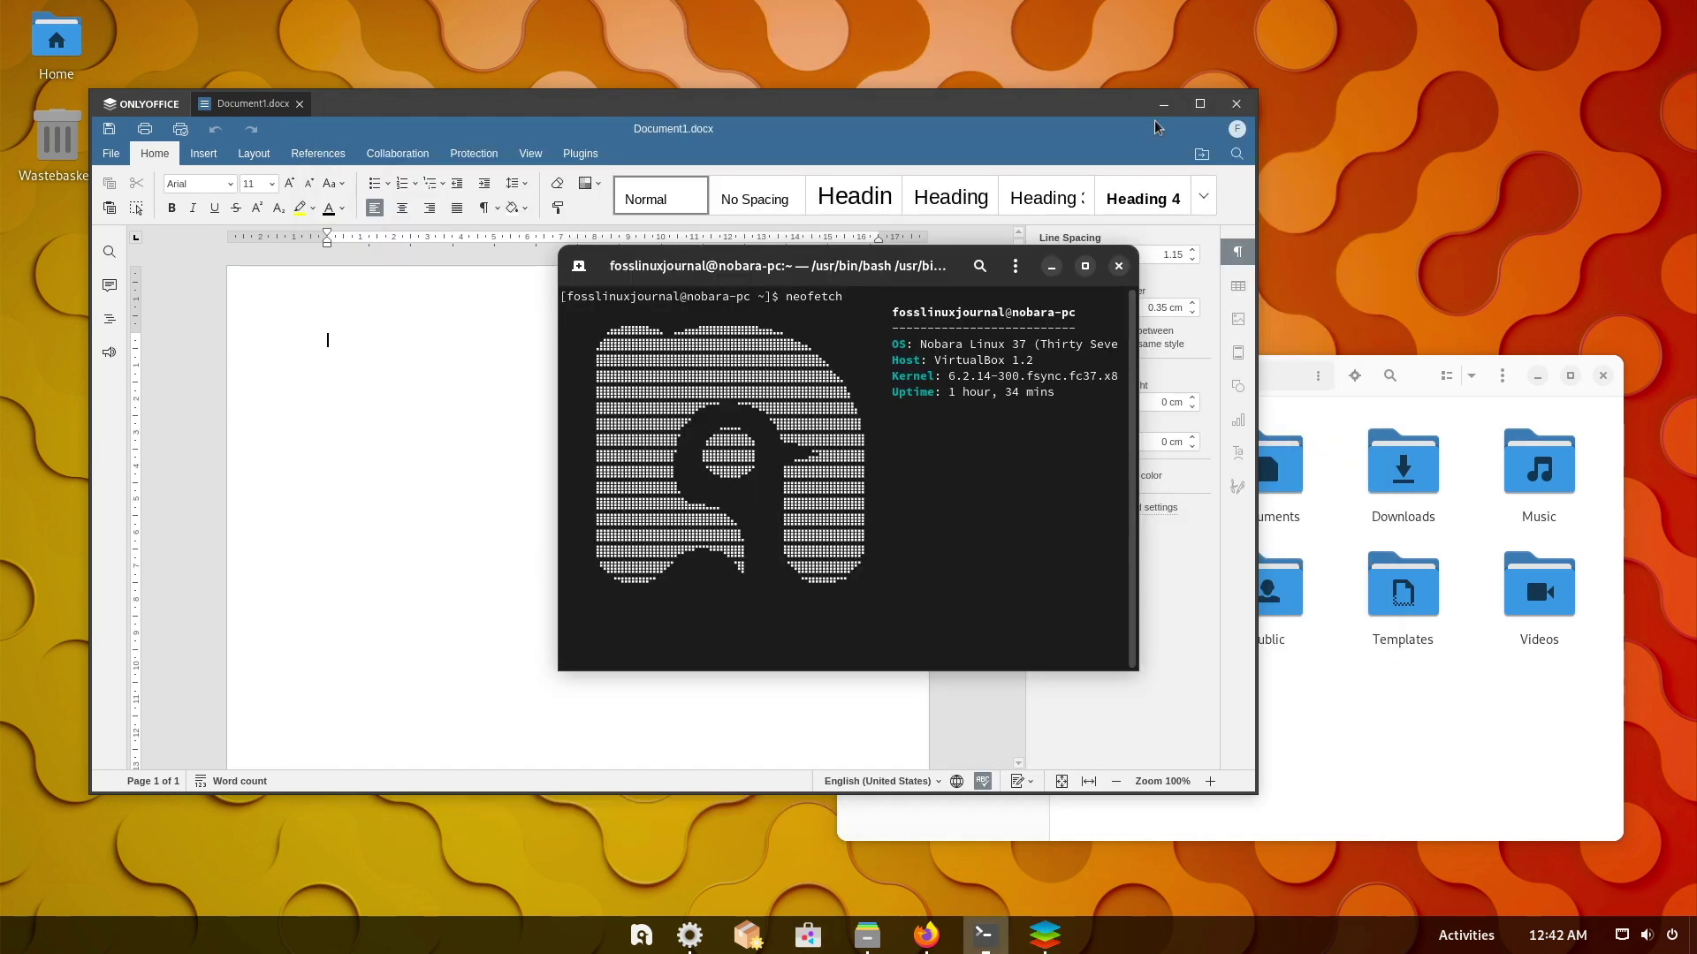
pyautogui.click(1235, 104)
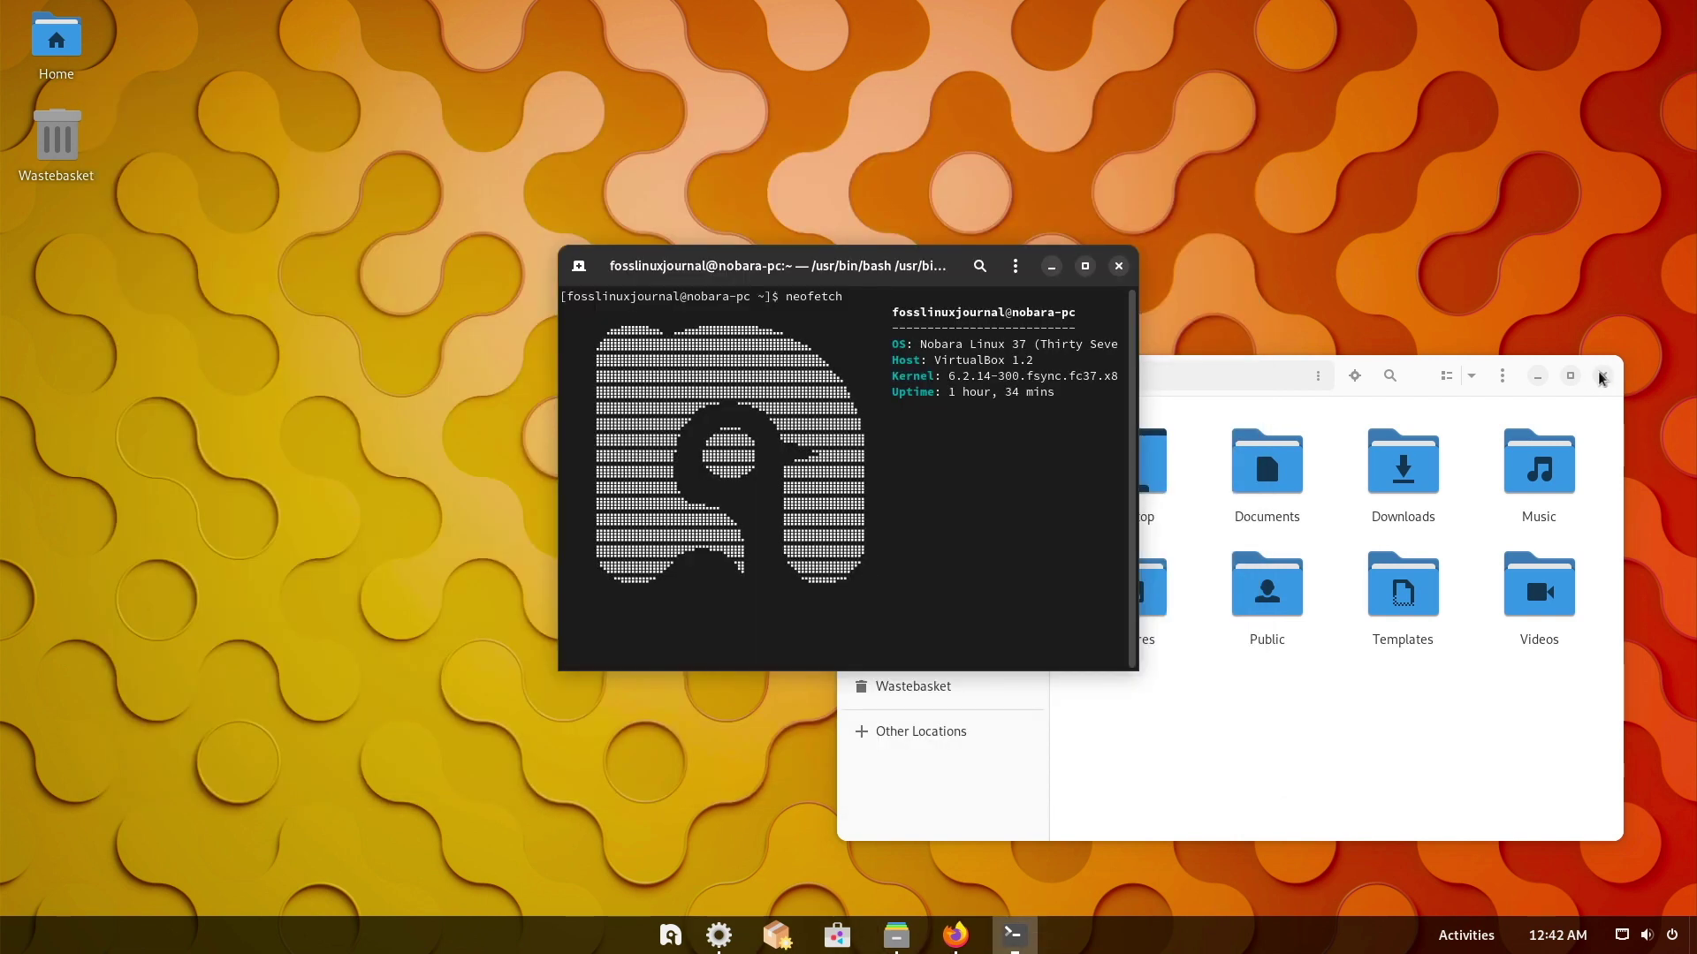
pyautogui.click(1601, 376)
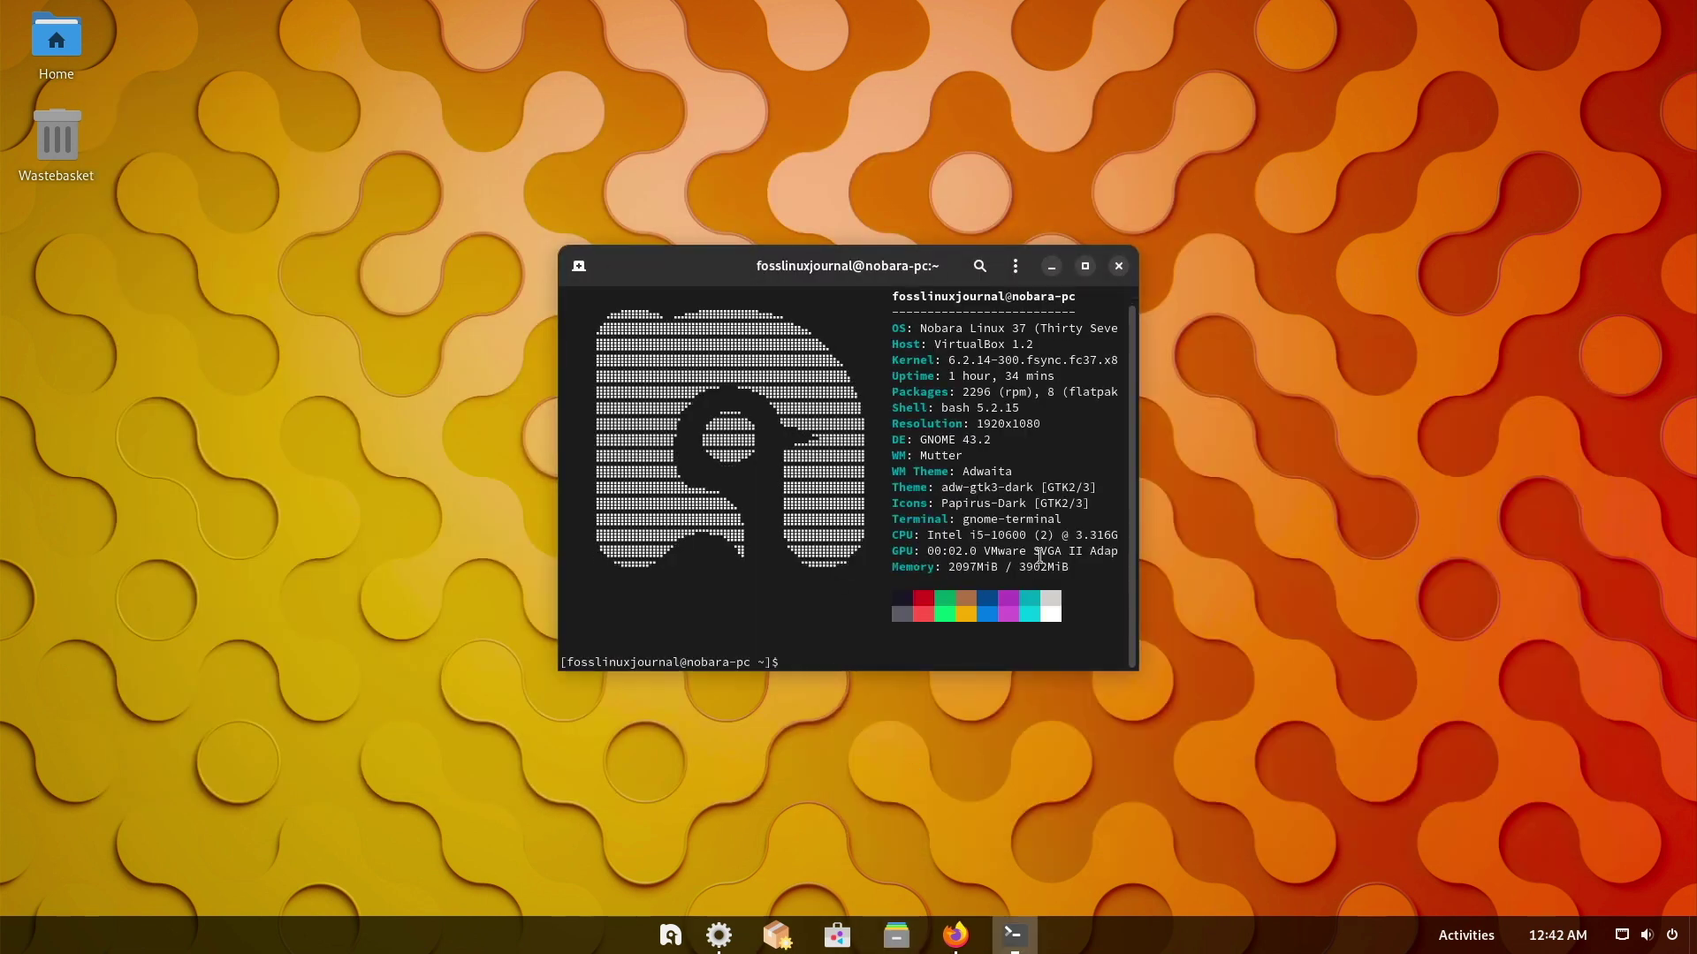
# Step: Close Terminal and open ArcMenu Settings on the Menu Button page
pyautogui.click(1120, 267)
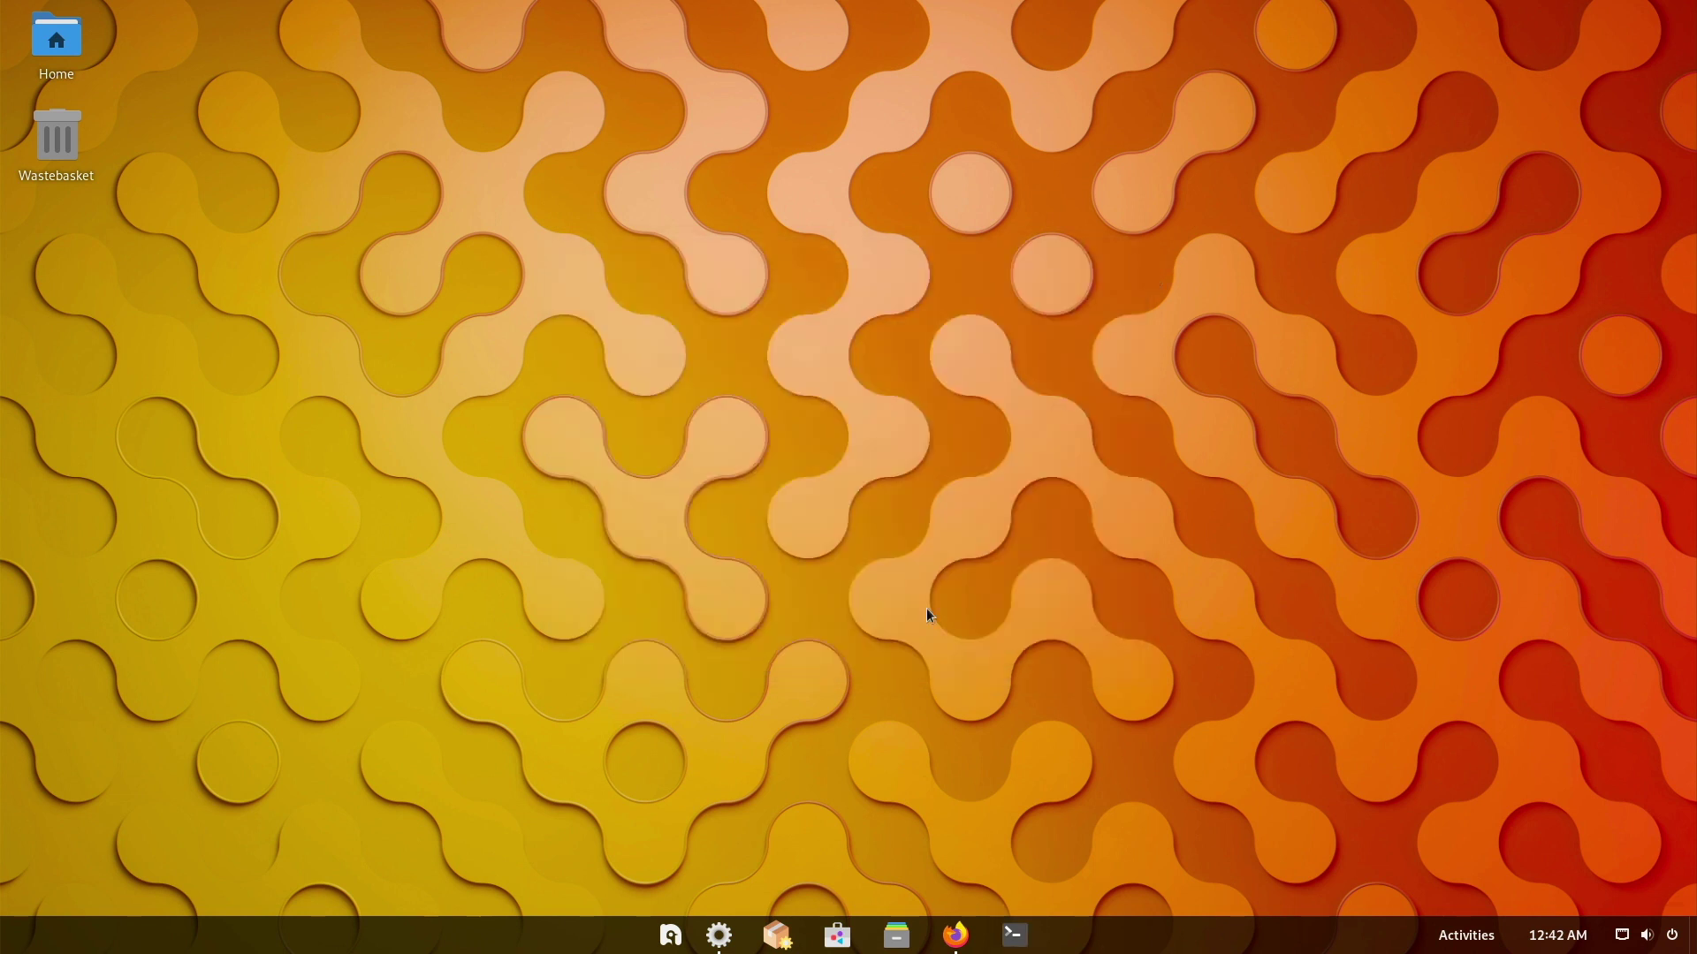
pyautogui.click(669, 937)
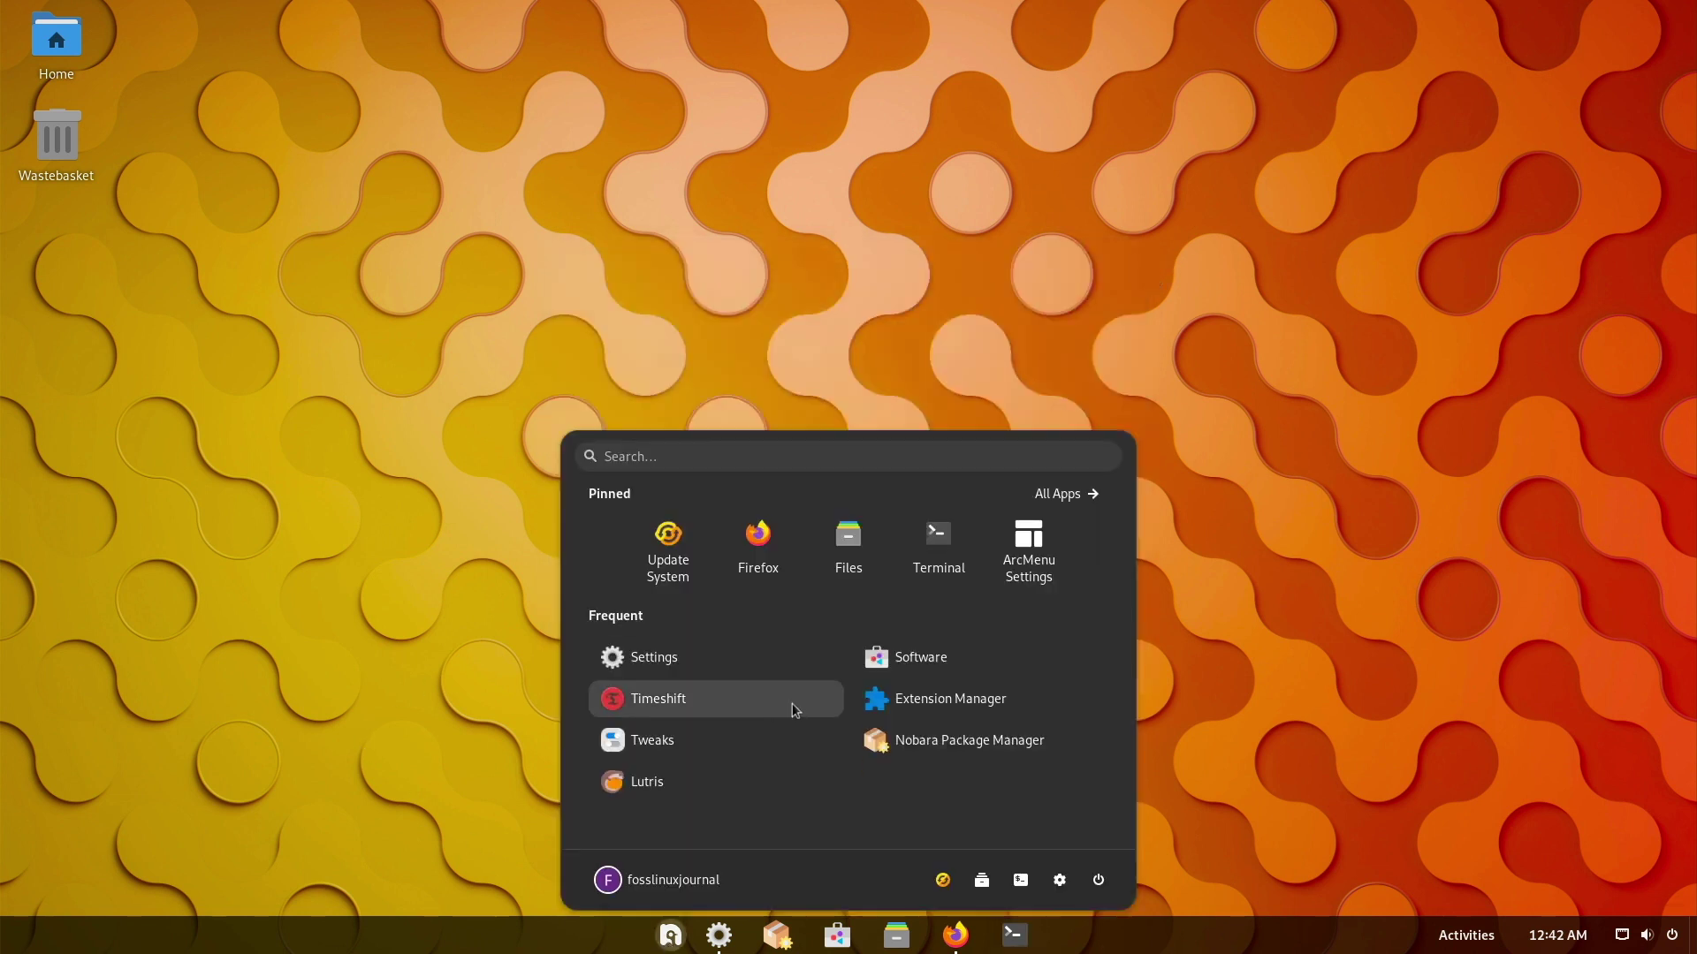
pyautogui.click(511, 811)
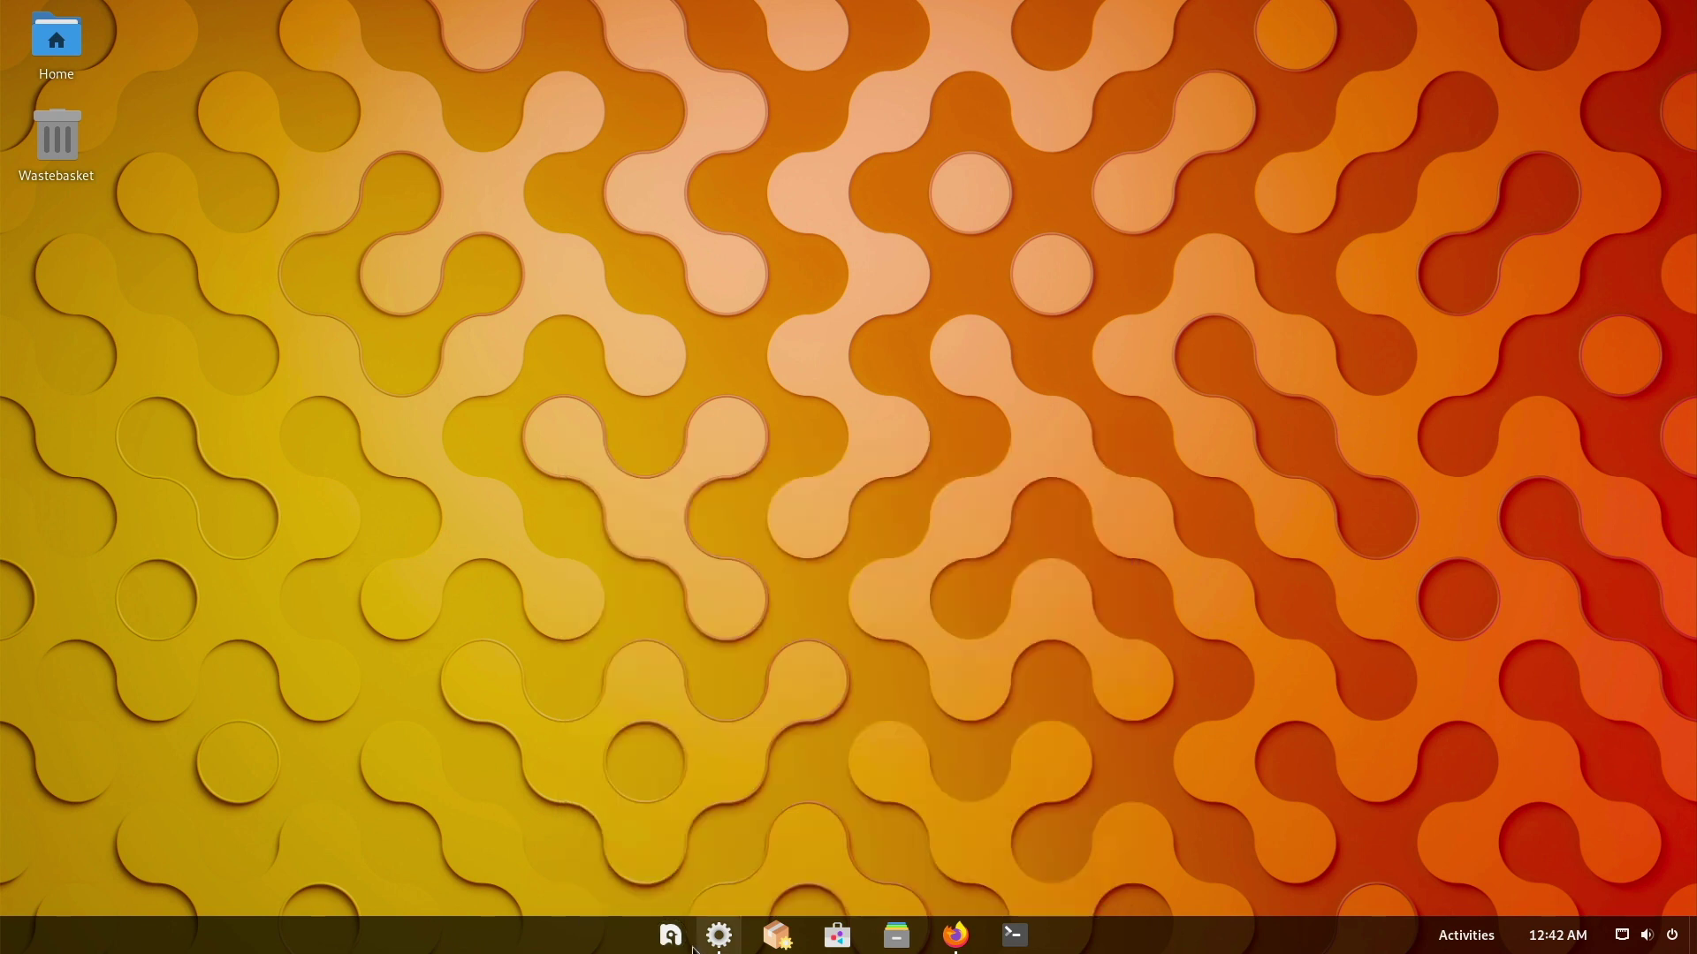
pyautogui.rightClick(669, 937)
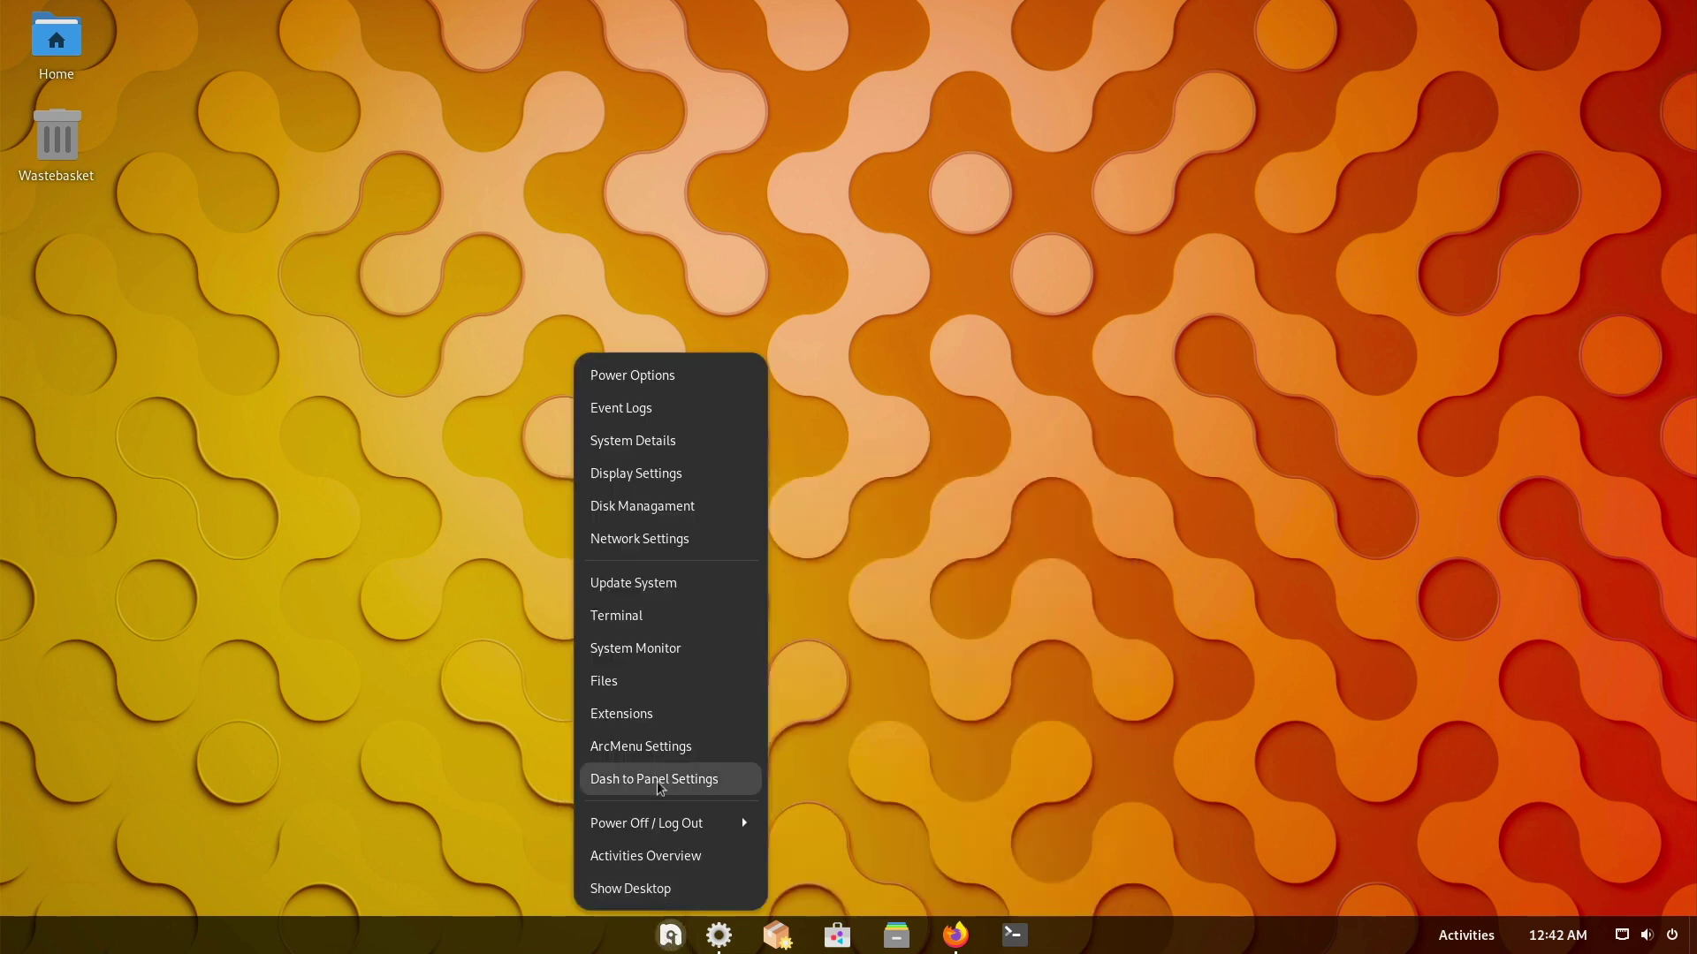
pyautogui.click(666, 746)
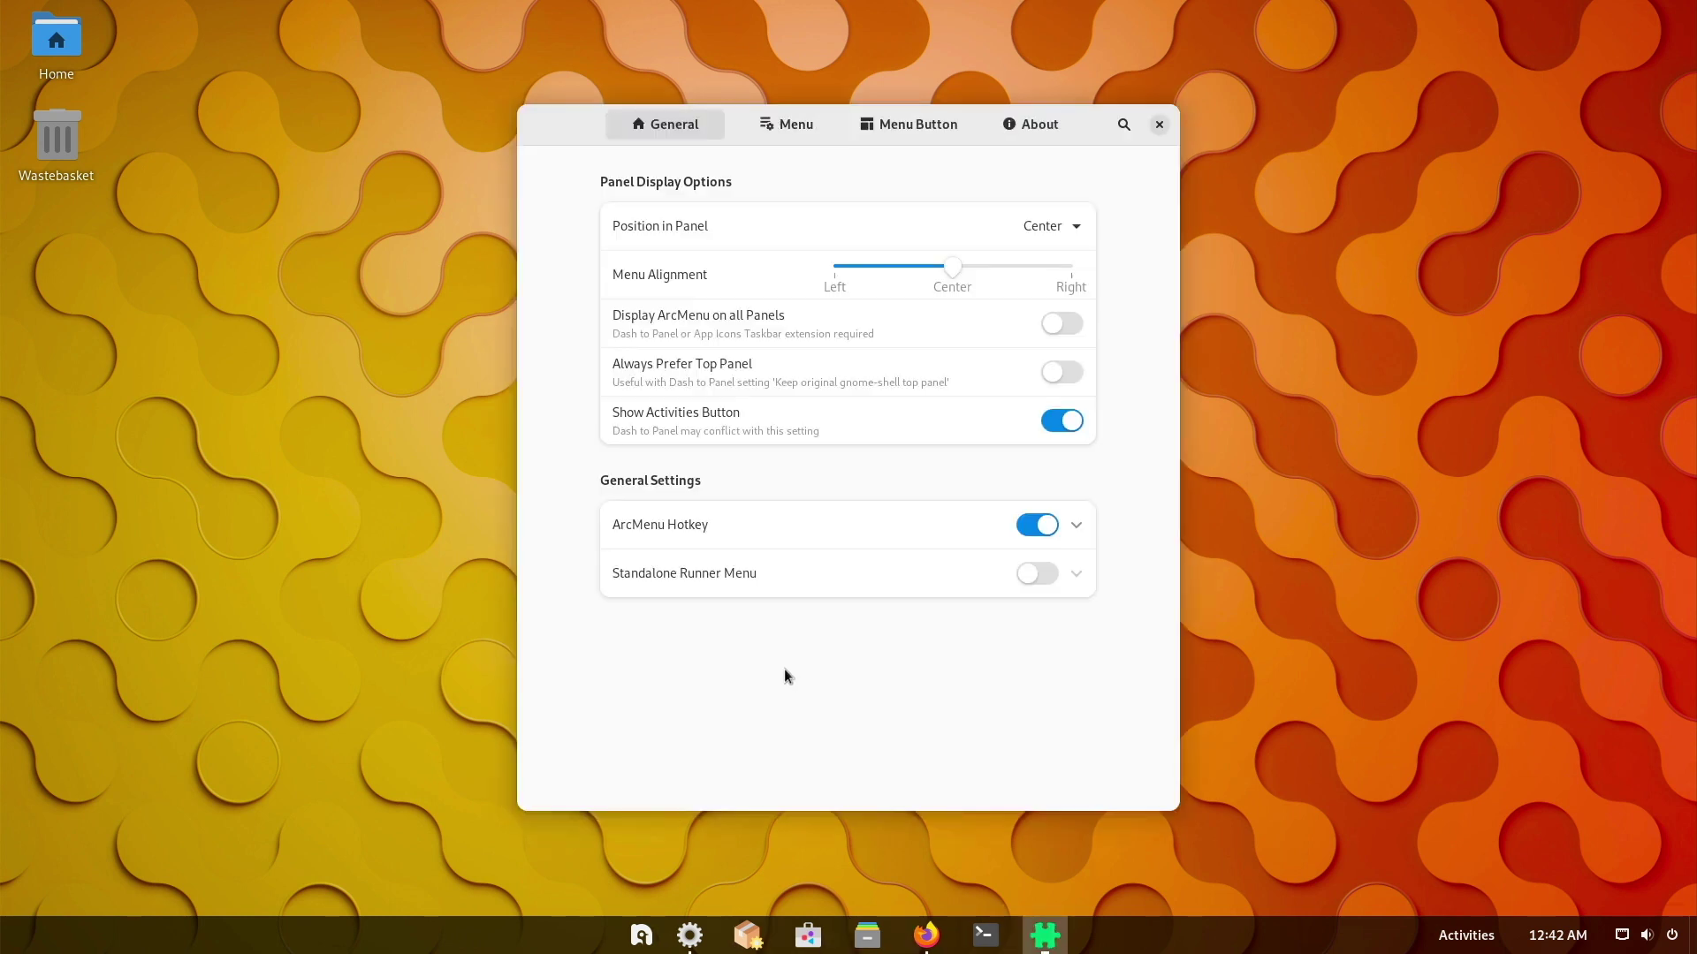
pyautogui.click(796, 134)
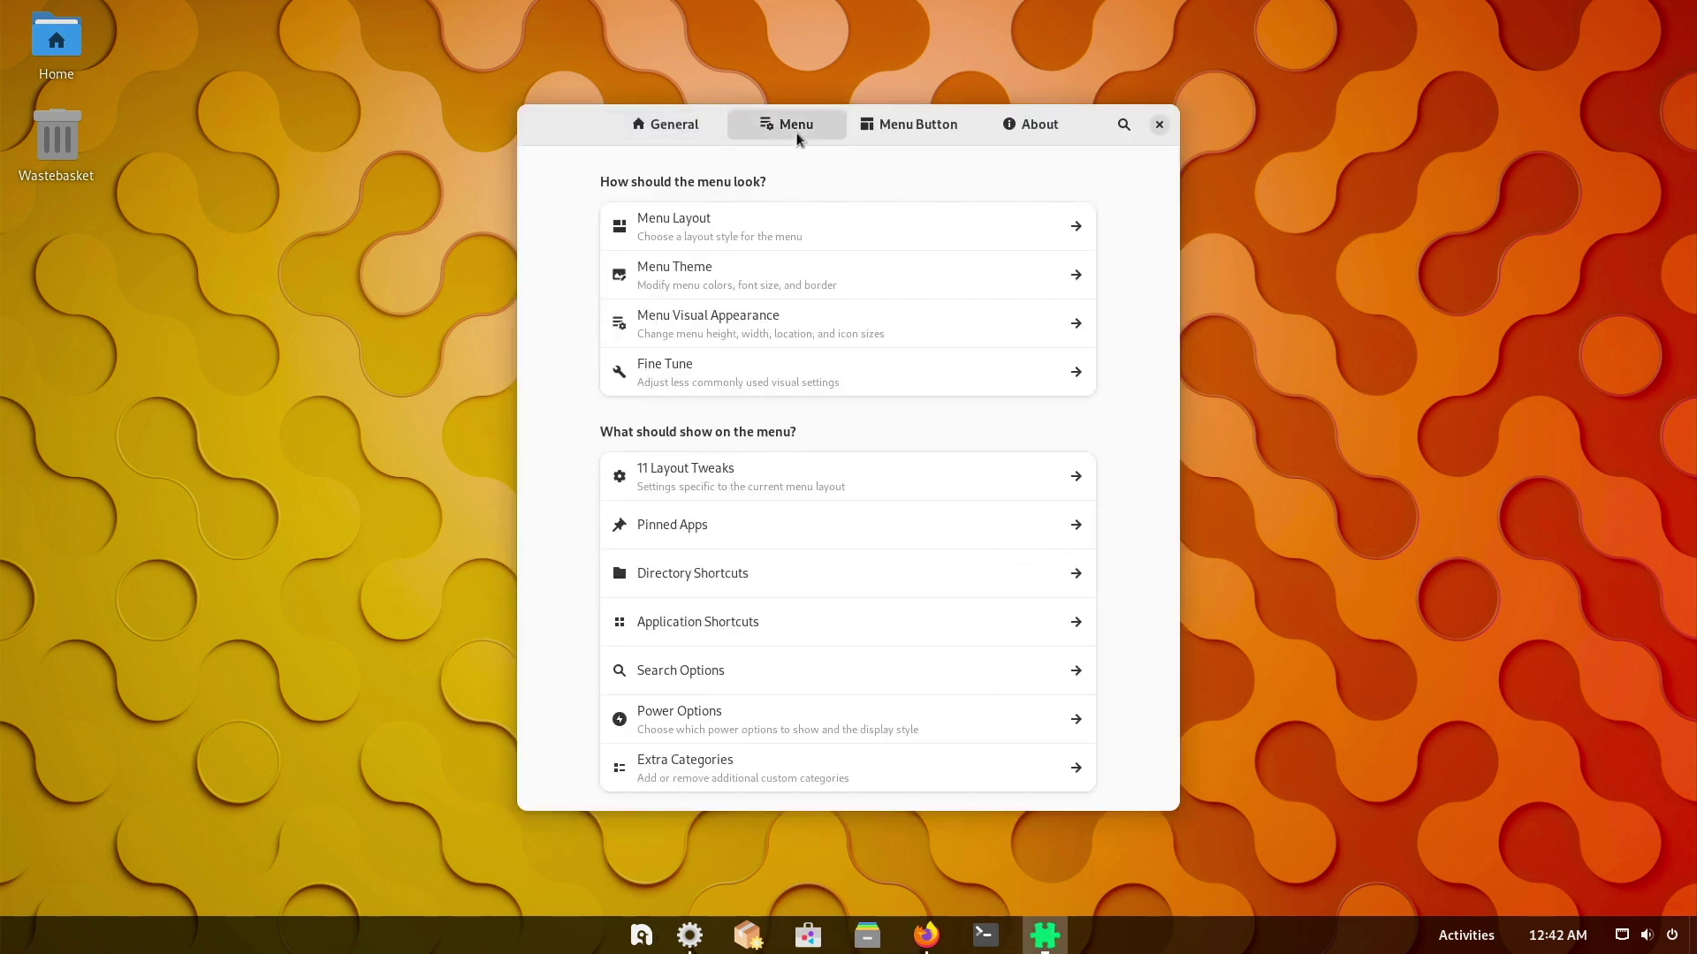
pyautogui.click(897, 129)
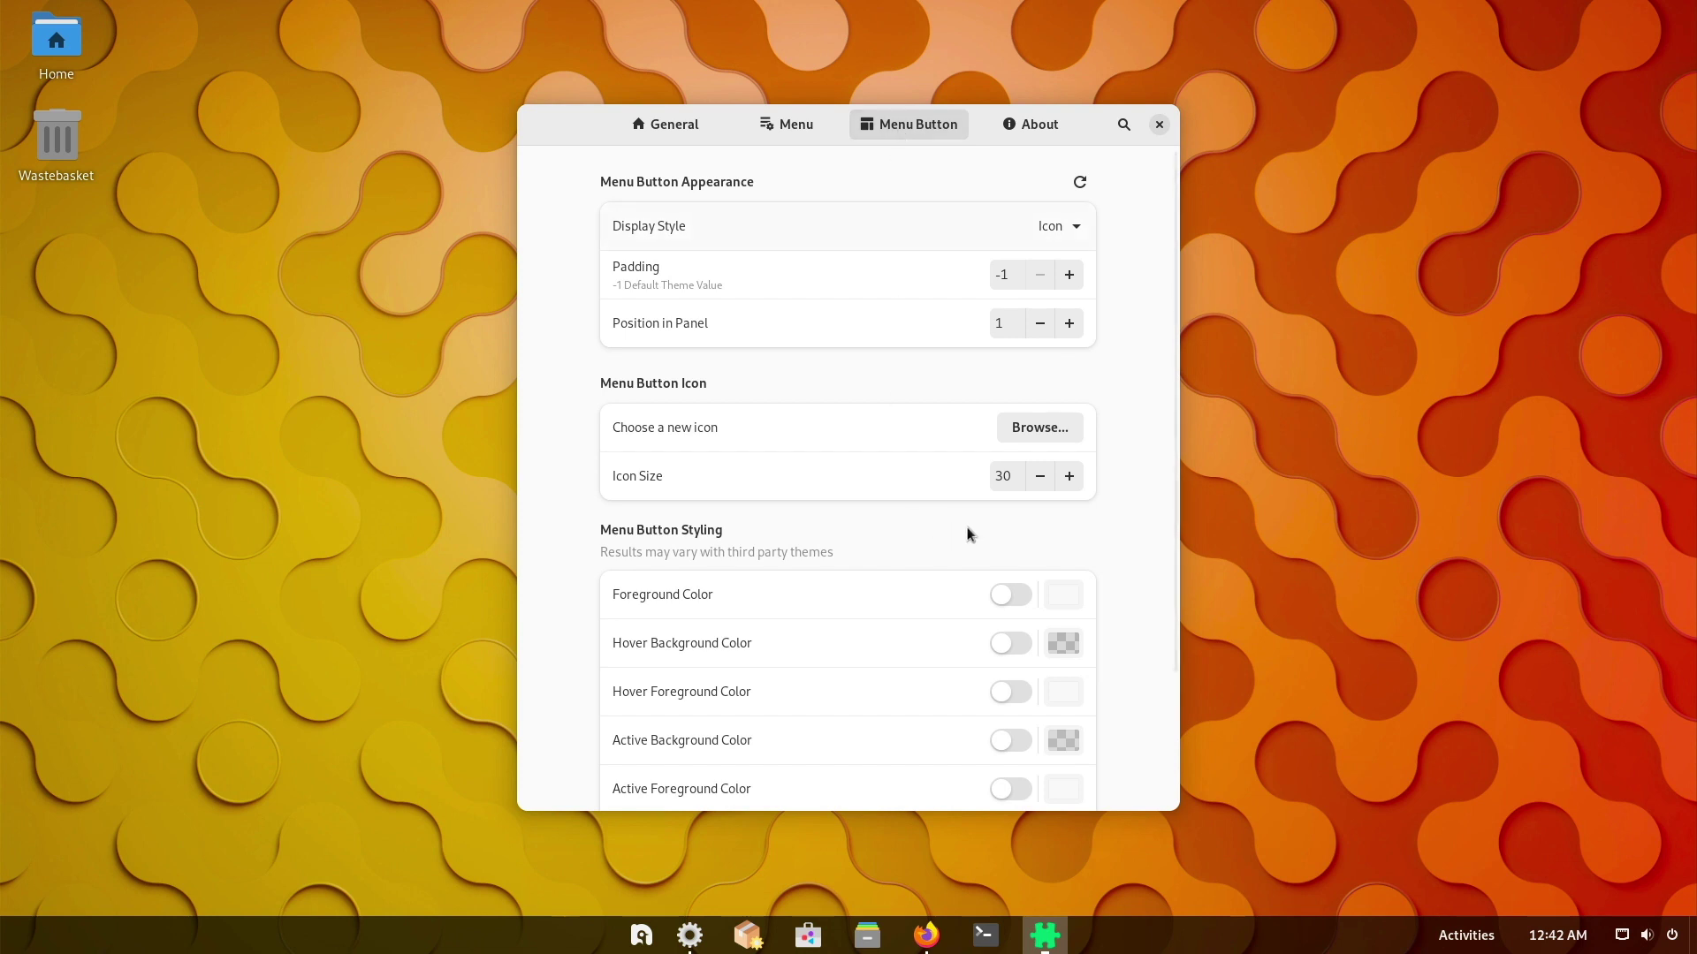
# Step: Try the Redhat and Fedora button icons, settle on Nobara, and close ArcMenu Settings
pyautogui.click(1063, 433)
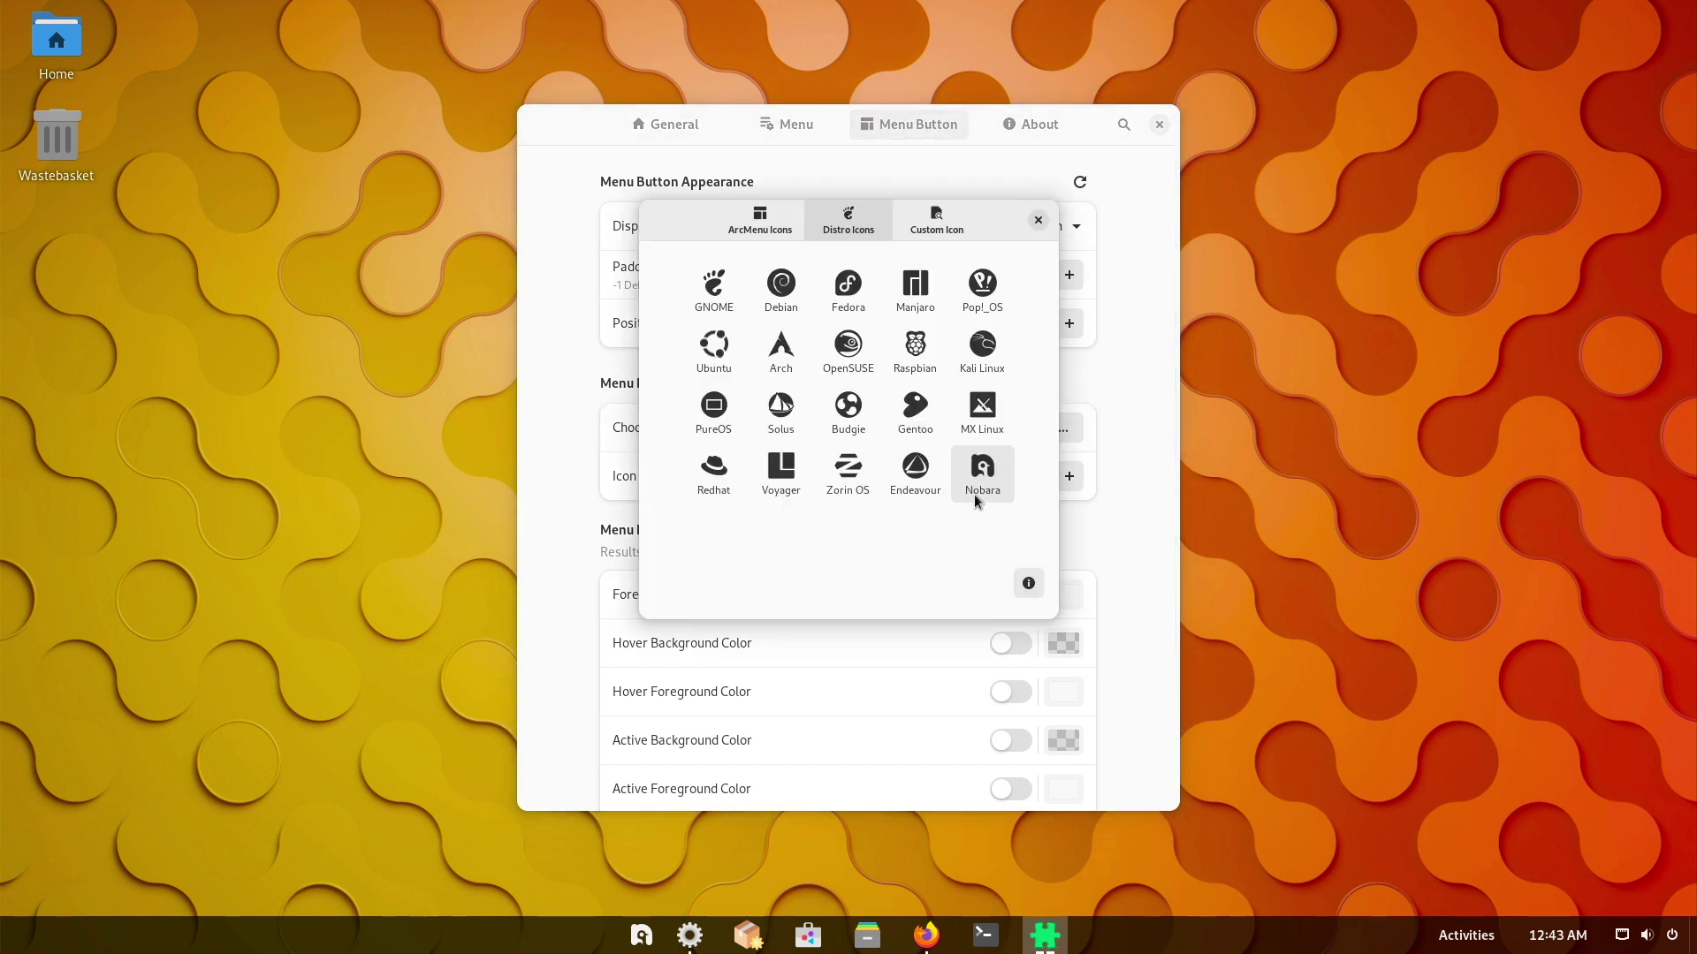
pyautogui.click(714, 476)
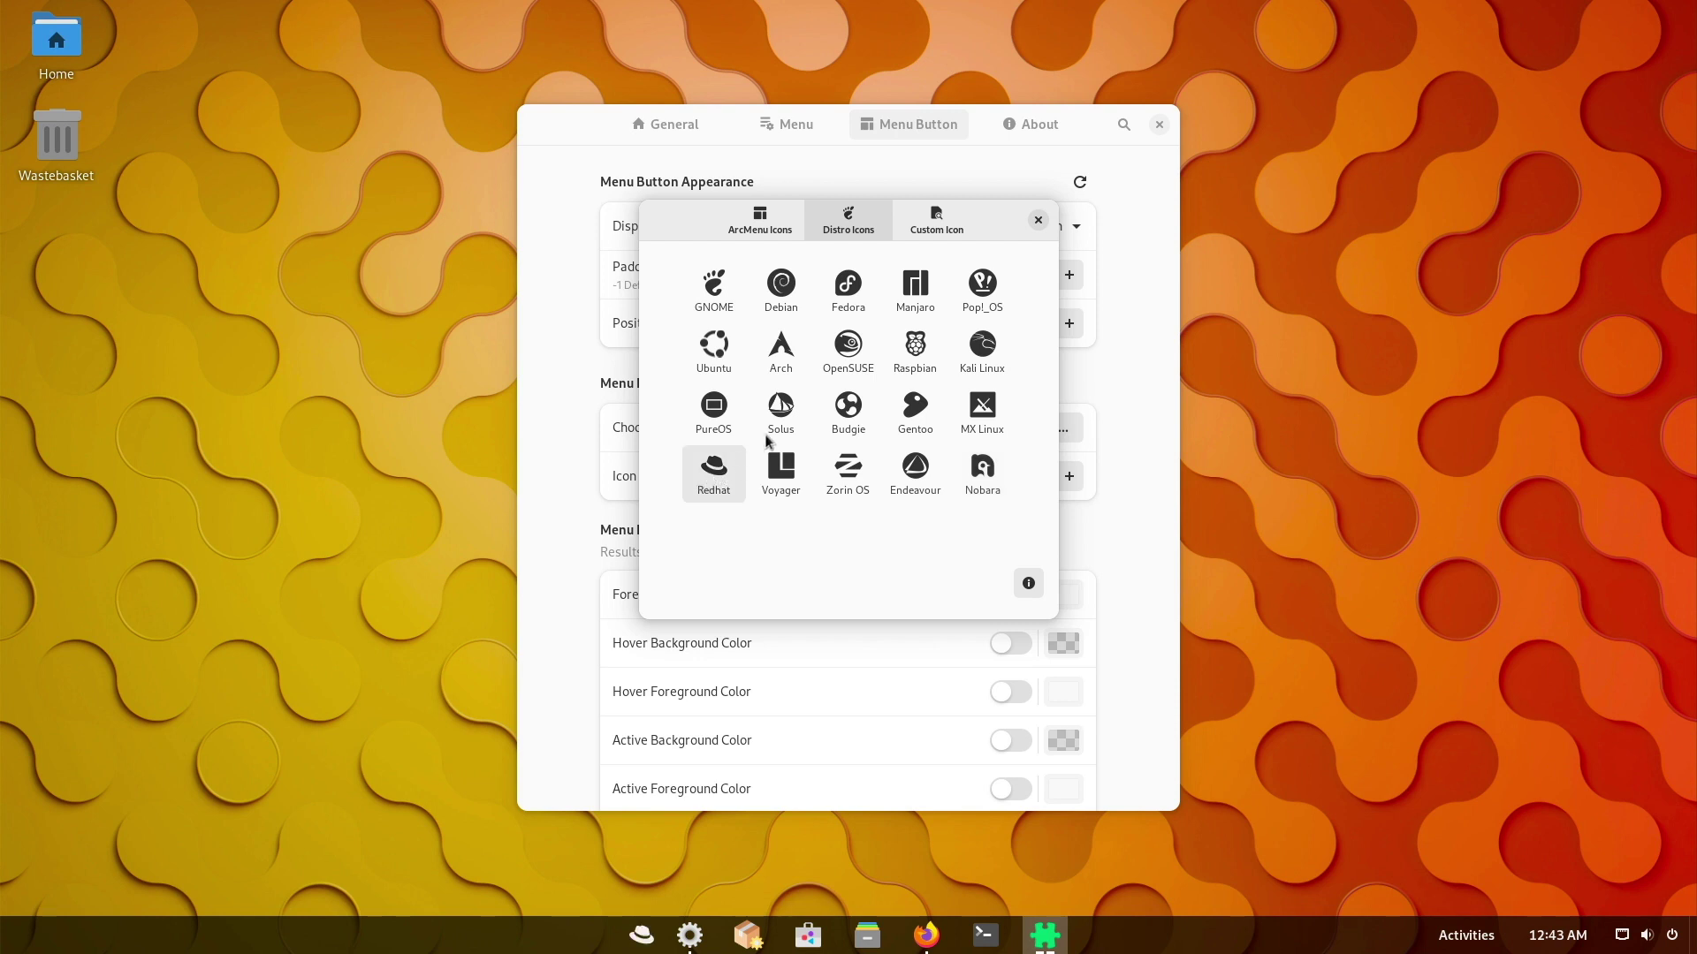
pyautogui.click(841, 288)
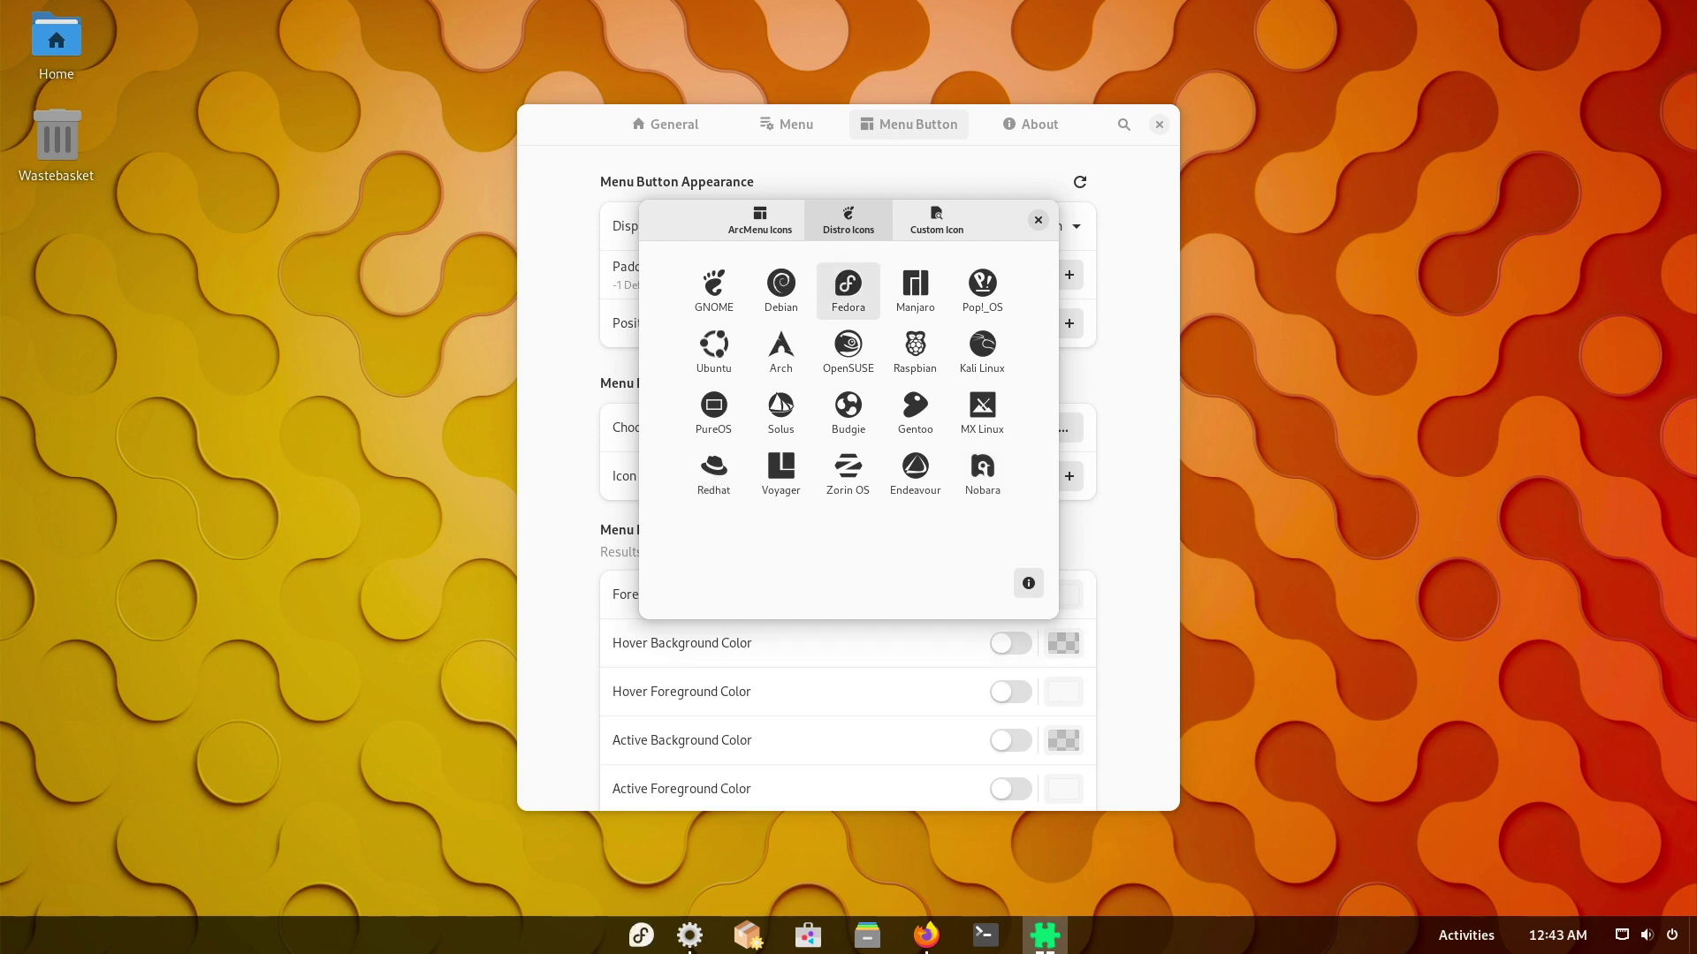
pyautogui.click(984, 474)
pyautogui.click(1038, 222)
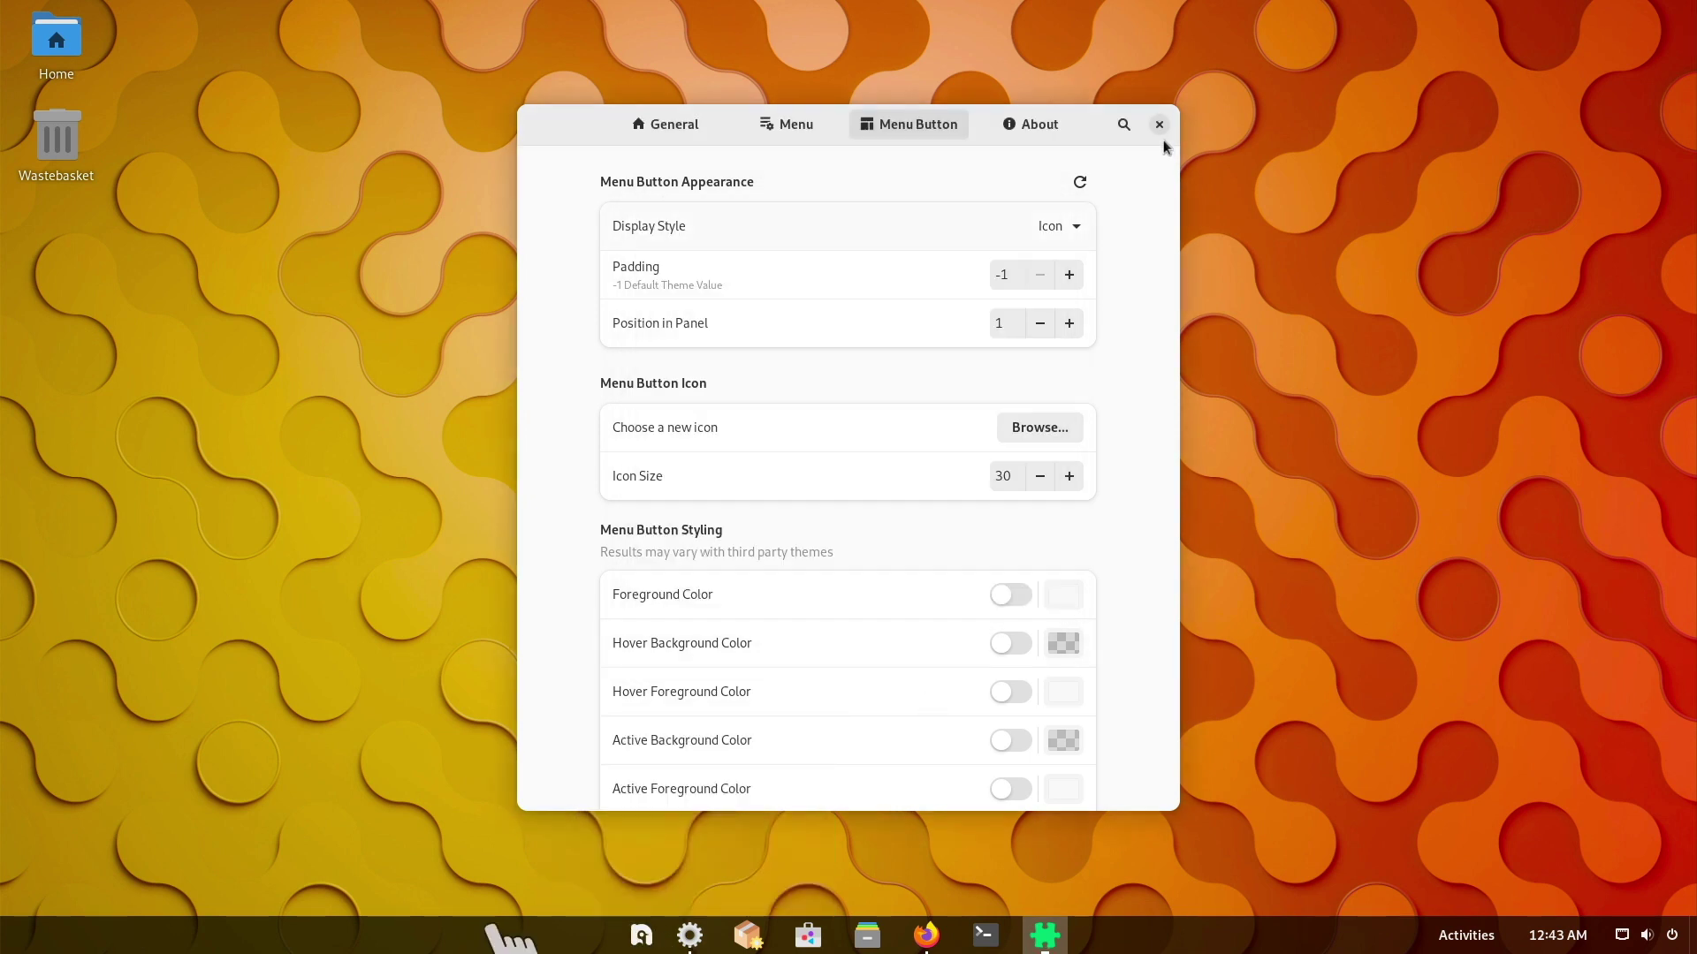
pyautogui.click(1159, 124)
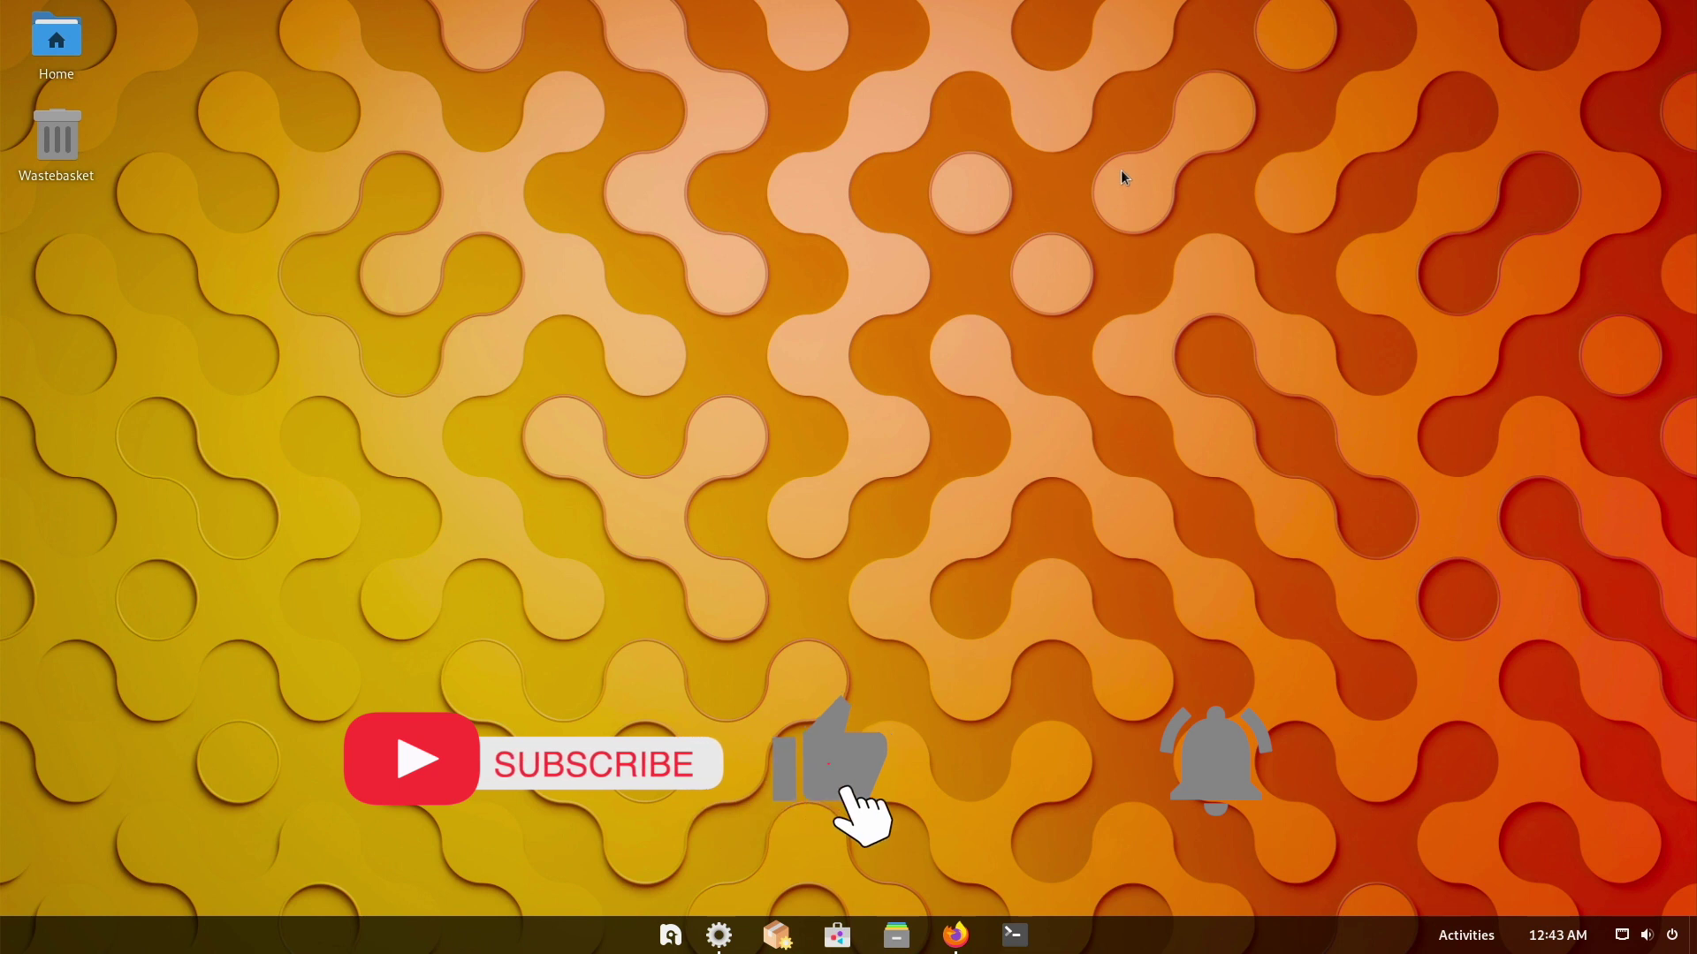